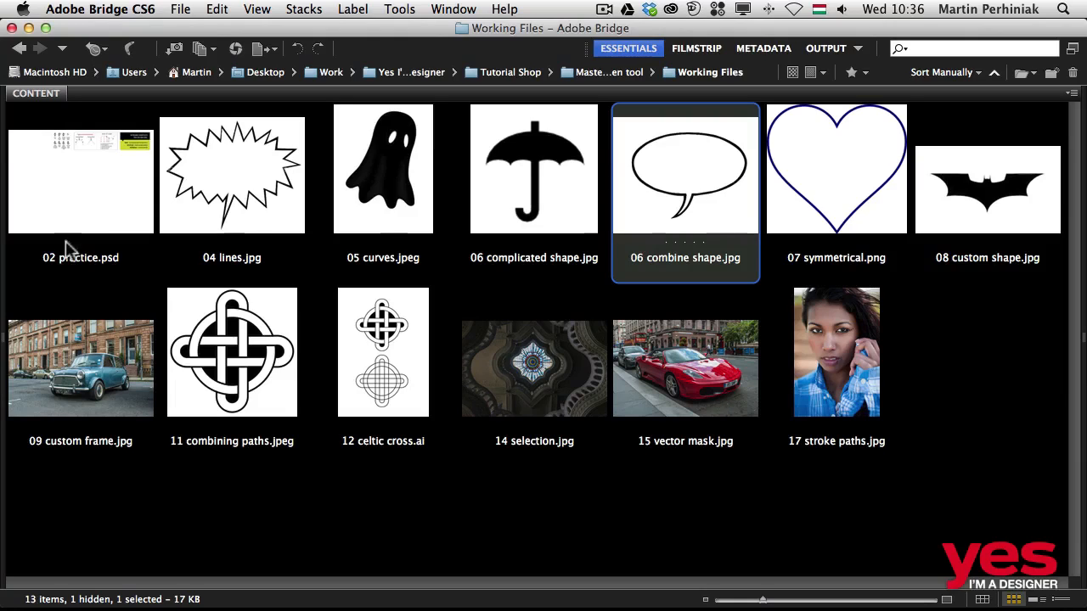
Open 02 practice.psd in Photoshop from the Working Files folder
click(110, 180)
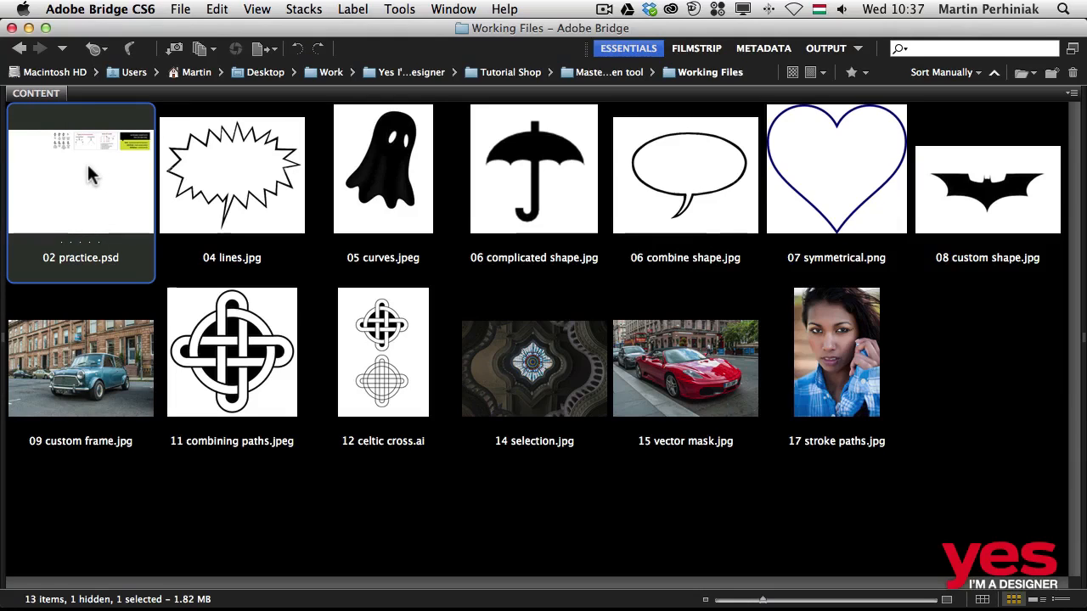
double_click(124, 160)
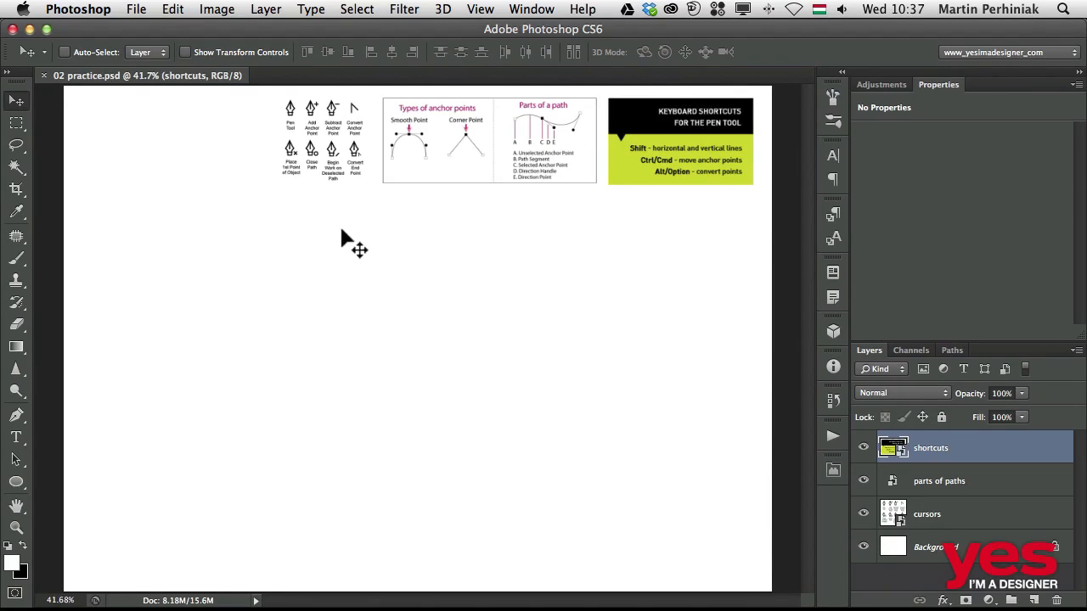
Place 06 complicated shape.jpg from Bridge into the practice document and move the umbrella slightly down, clear of the reference graphics
key(super+Tab)
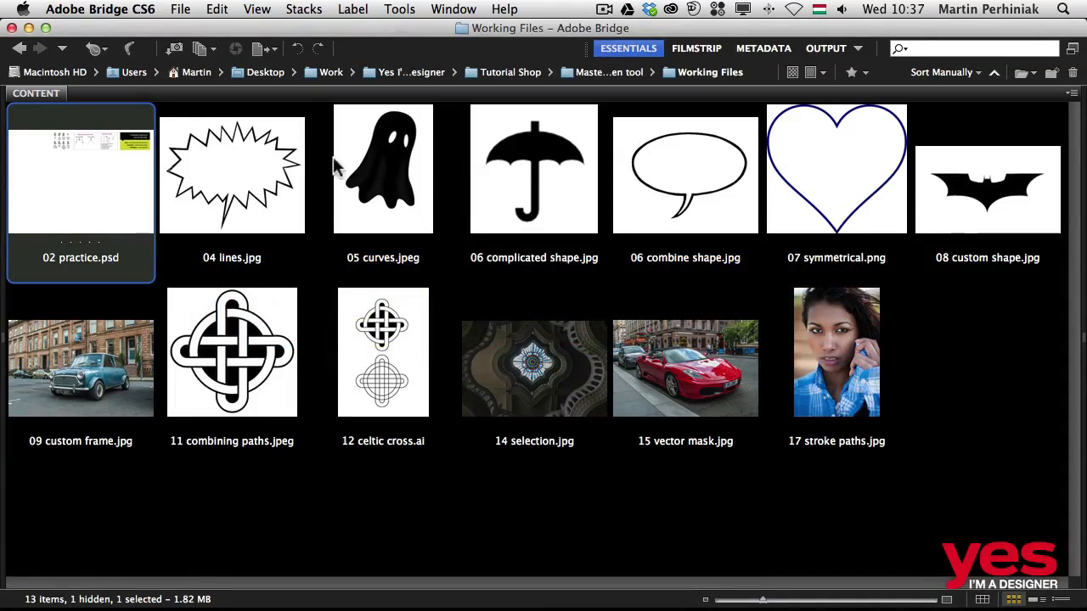
click(370, 191)
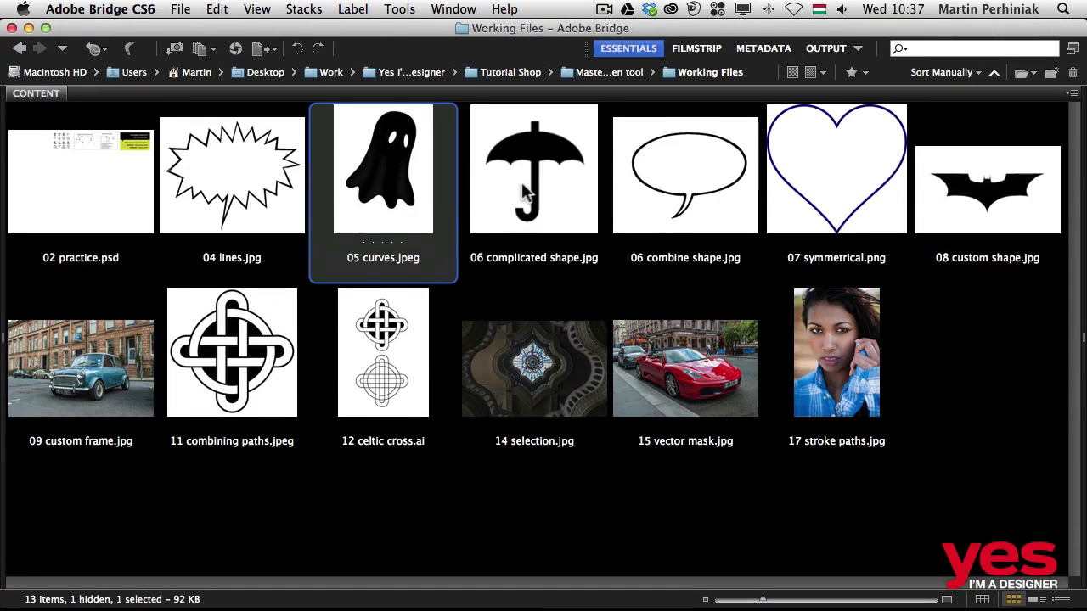
drag(552, 180, 369, 363)
key(super+Tab)
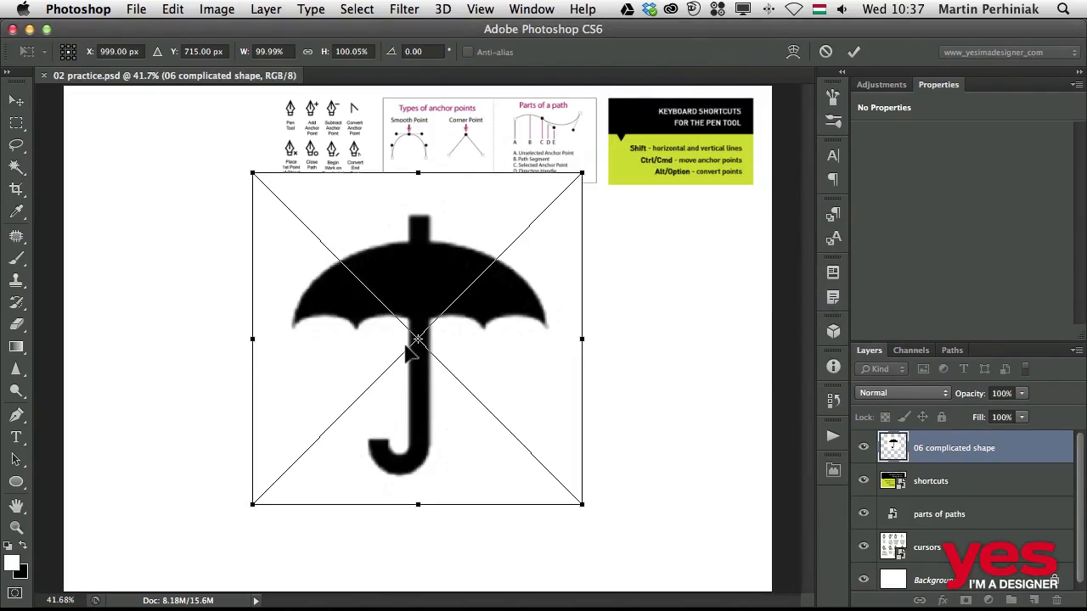
key(Return)
drag(485, 245, 476, 302)
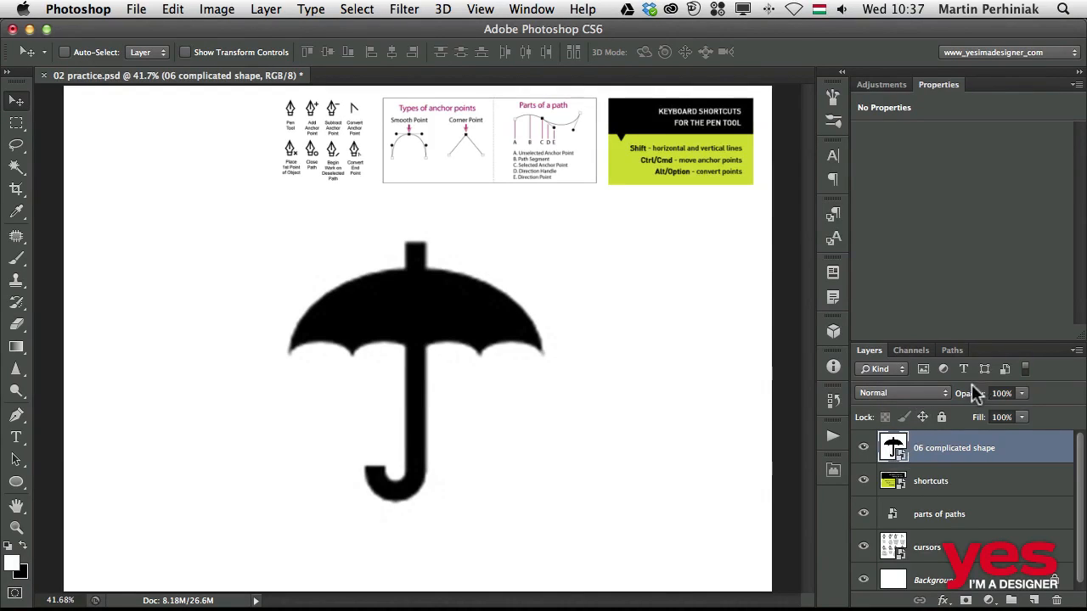
Lower the umbrella layer's opacity to 11% and activate the Pen tool
drag(972, 386, 905, 399)
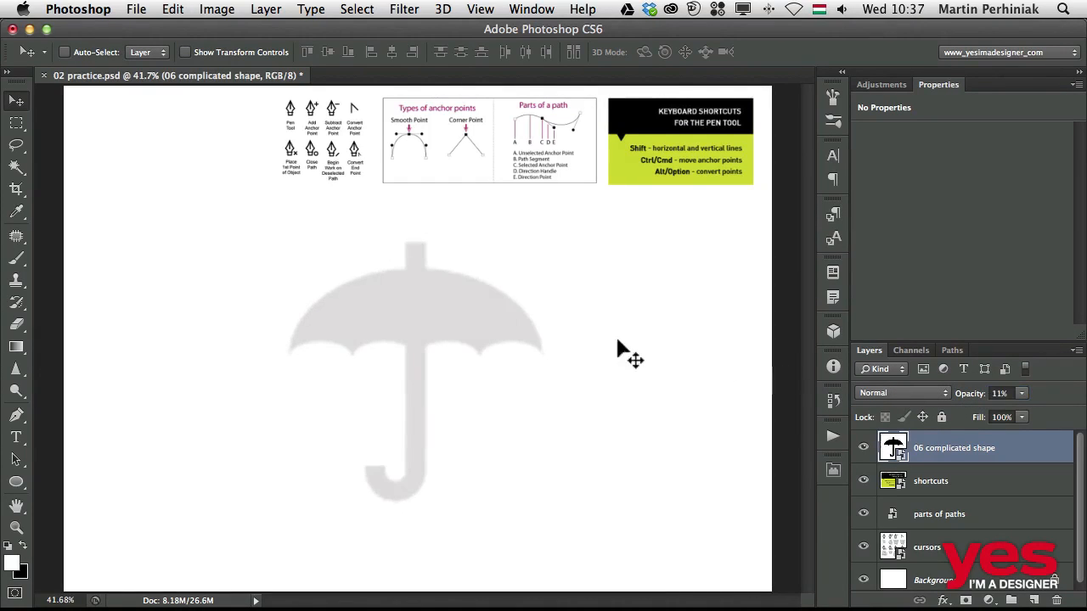
key(p)
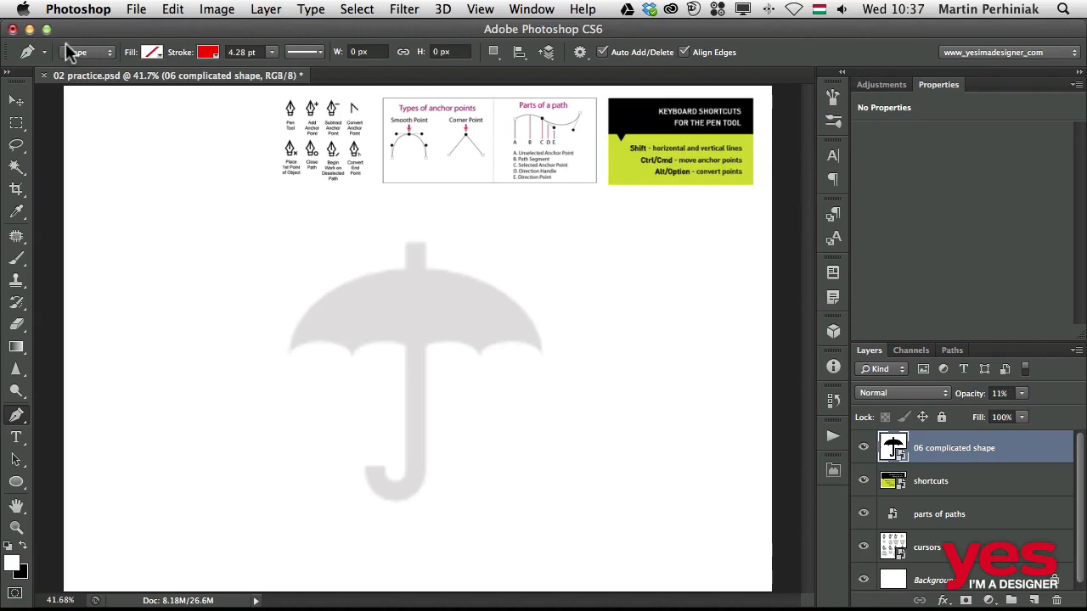
click(330, 295)
drag(384, 280, 410, 277)
drag(498, 272, 507, 271)
key(alt+super+z)
key(alt+super+z)
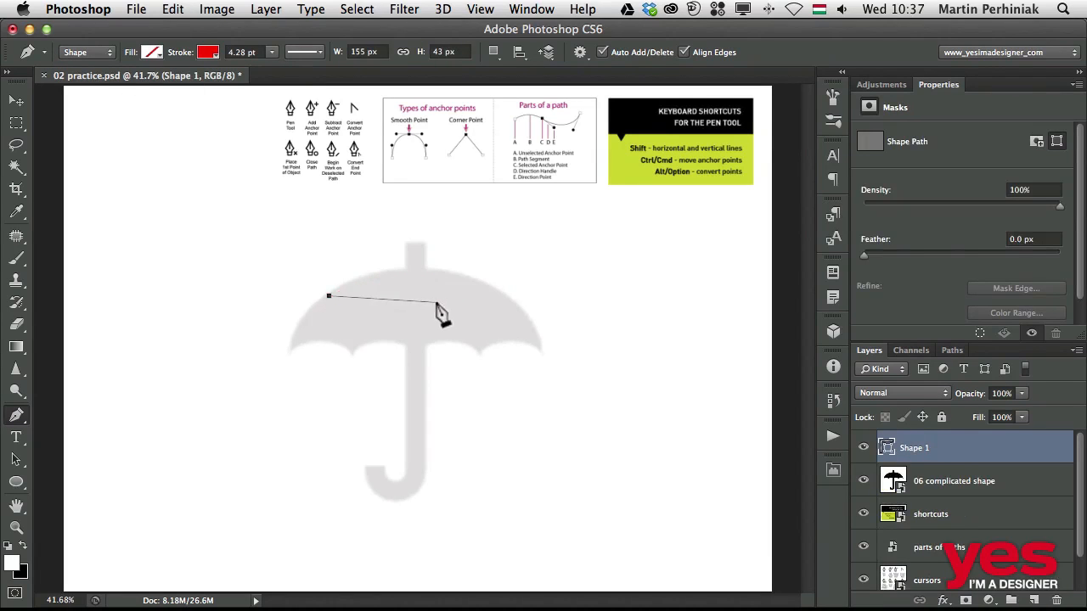
key(alt+super+z)
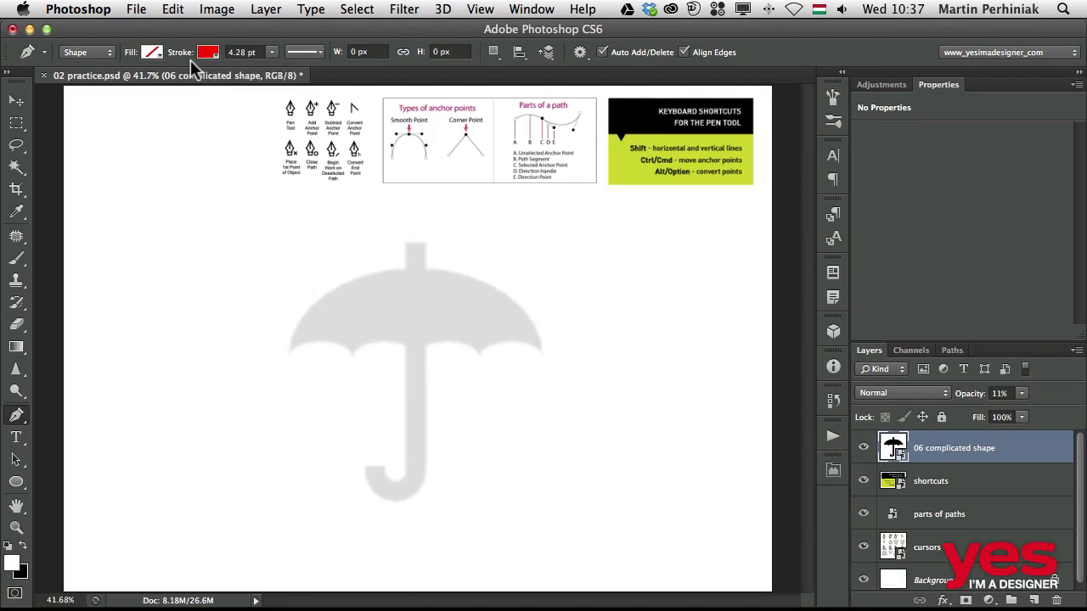
Outline the tip above the umbrella's canopy with straight Pen tool segments, starting where the tip's left side meets the canopy
key(super+space)
drag(405, 307, 439, 298)
drag(475, 362, 478, 320)
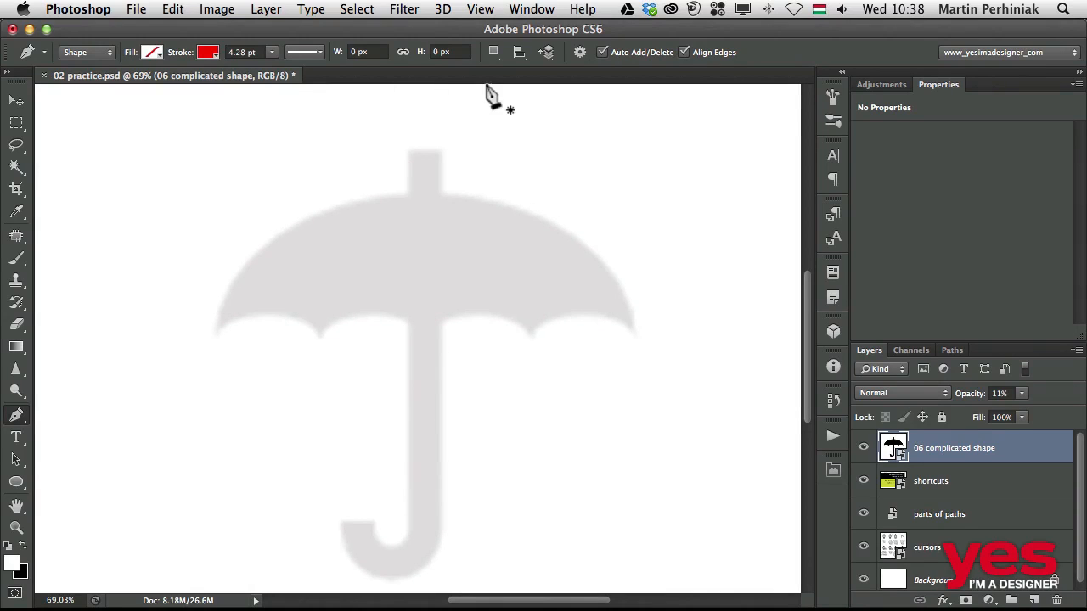
click(408, 194)
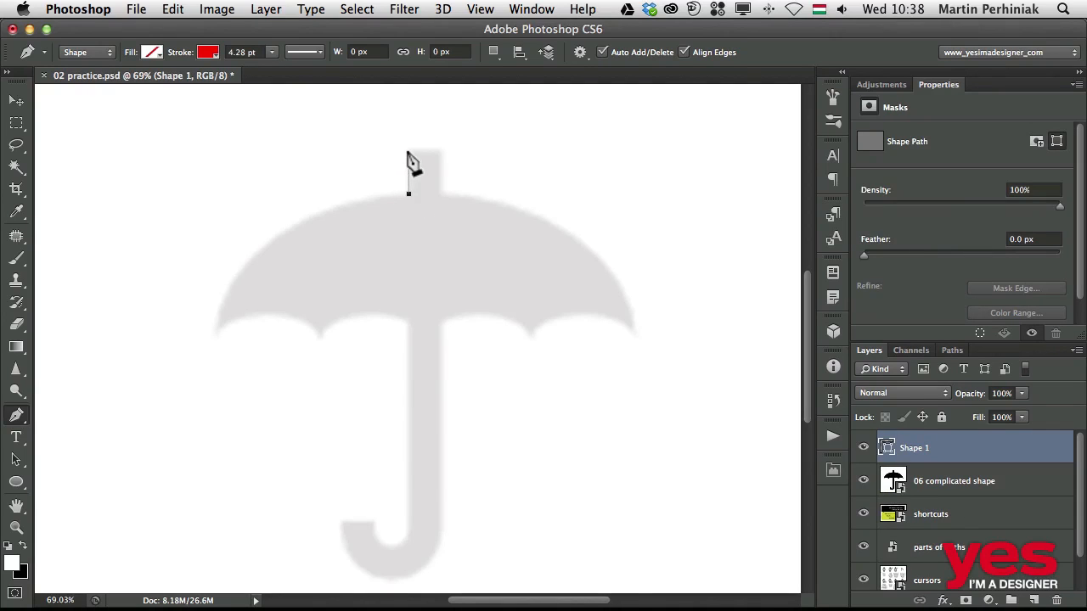
click(409, 152)
shift+click(442, 152)
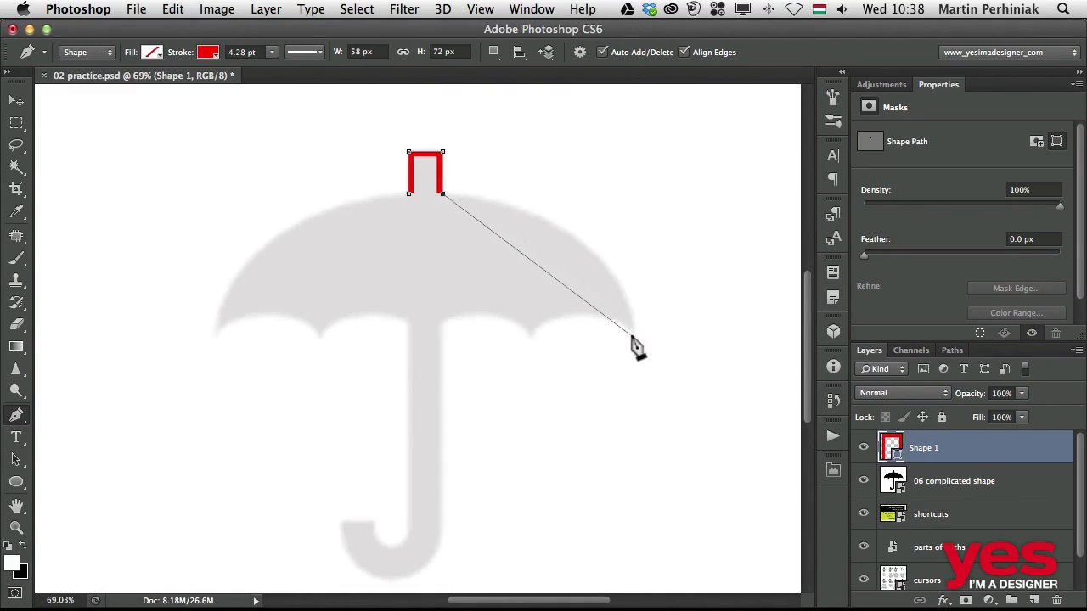
Trace the canopy's right edge and the two right scallops back to the shaft with curves, converting each end anchor to a corner point
drag(635, 332, 674, 477)
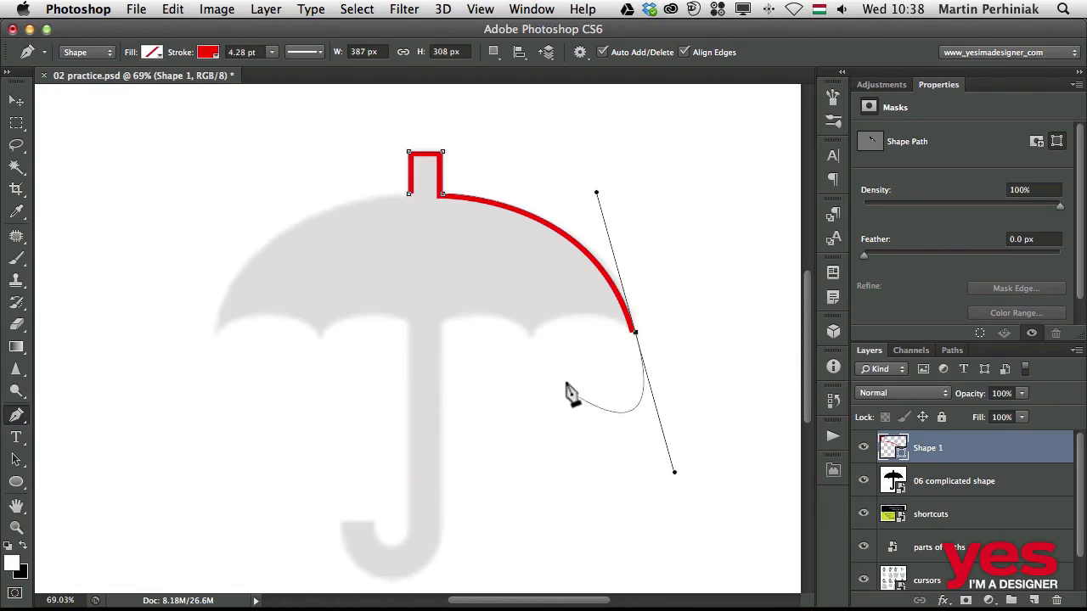
alt+click(633, 332)
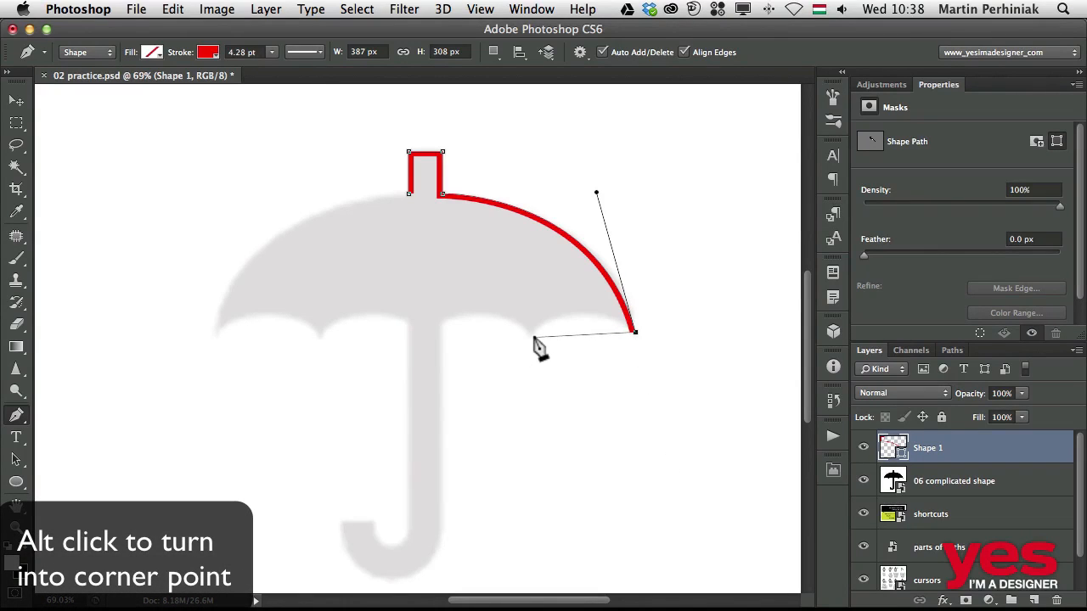
drag(531, 337, 486, 383)
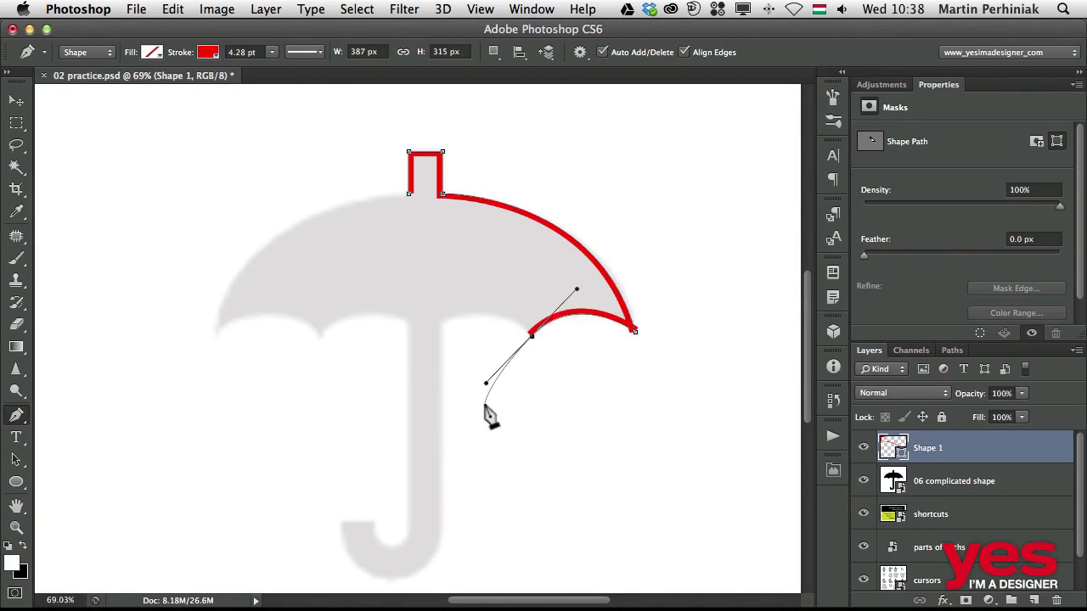
click(532, 335)
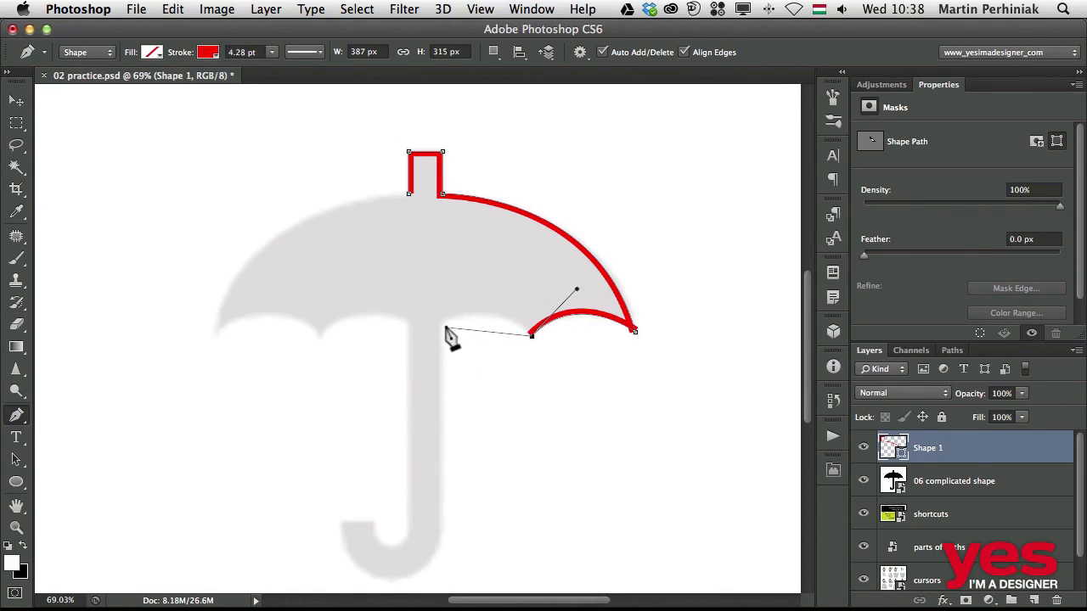
drag(443, 325, 384, 353)
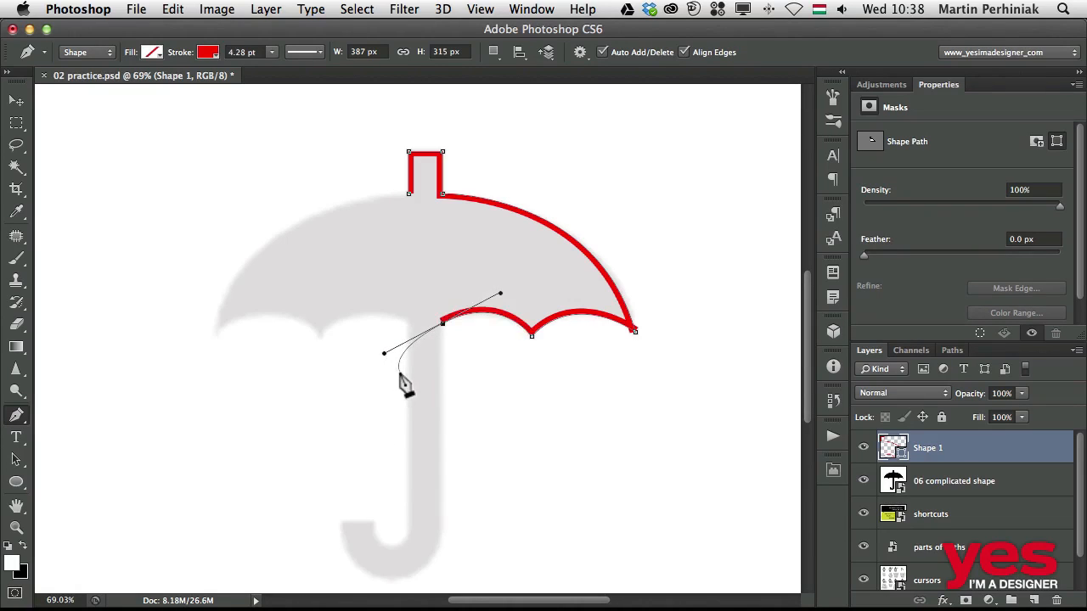
click(442, 324)
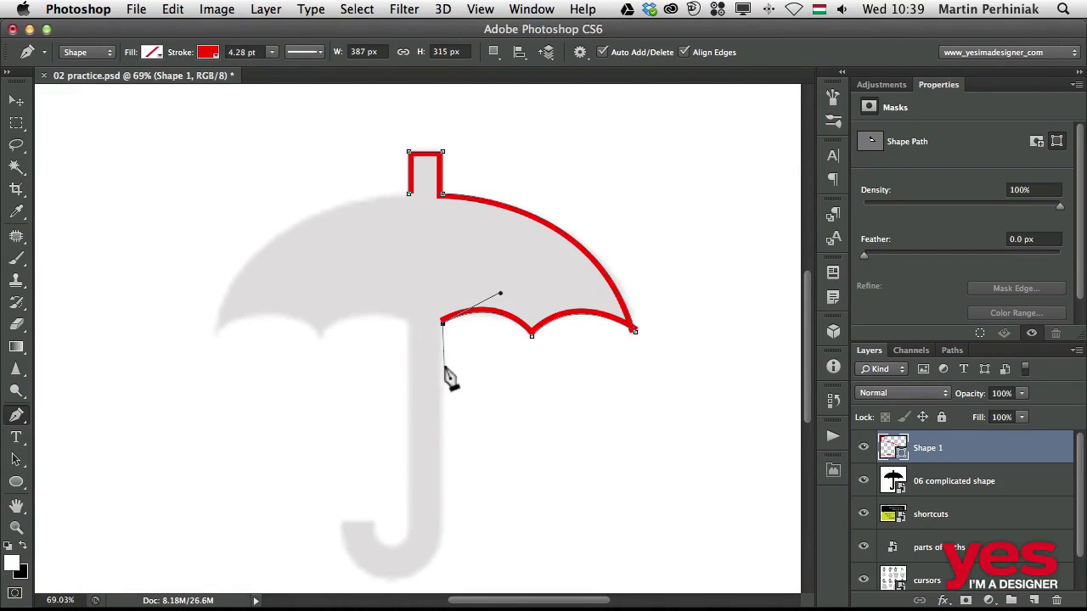
Trace straight down the shaft's right side and curve around the outside of the handle hook to its end
click(442, 540)
drag(512, 524, 551, 402)
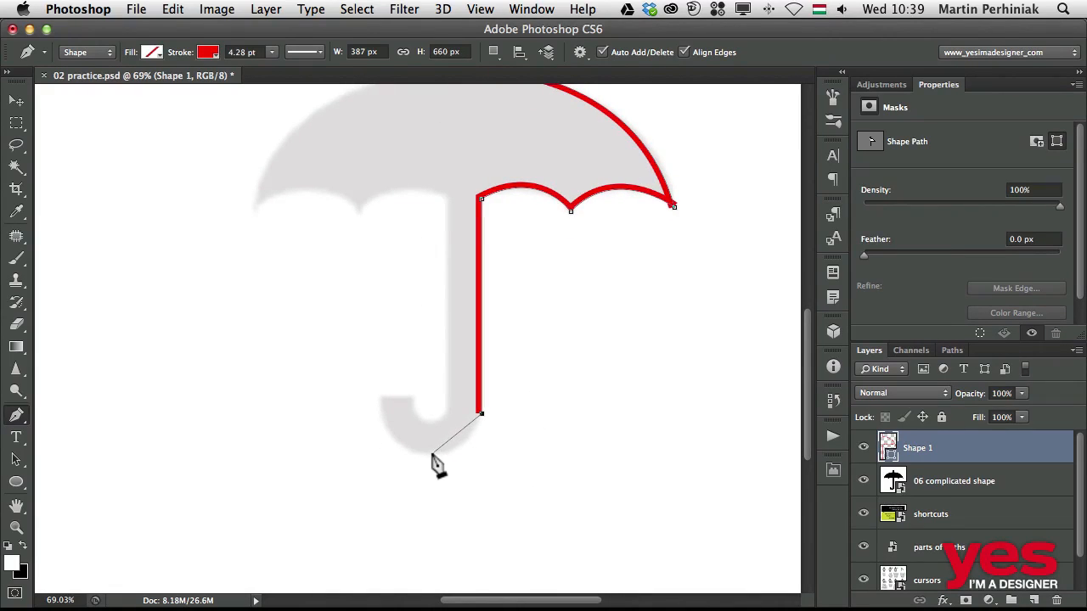
drag(432, 454, 388, 453)
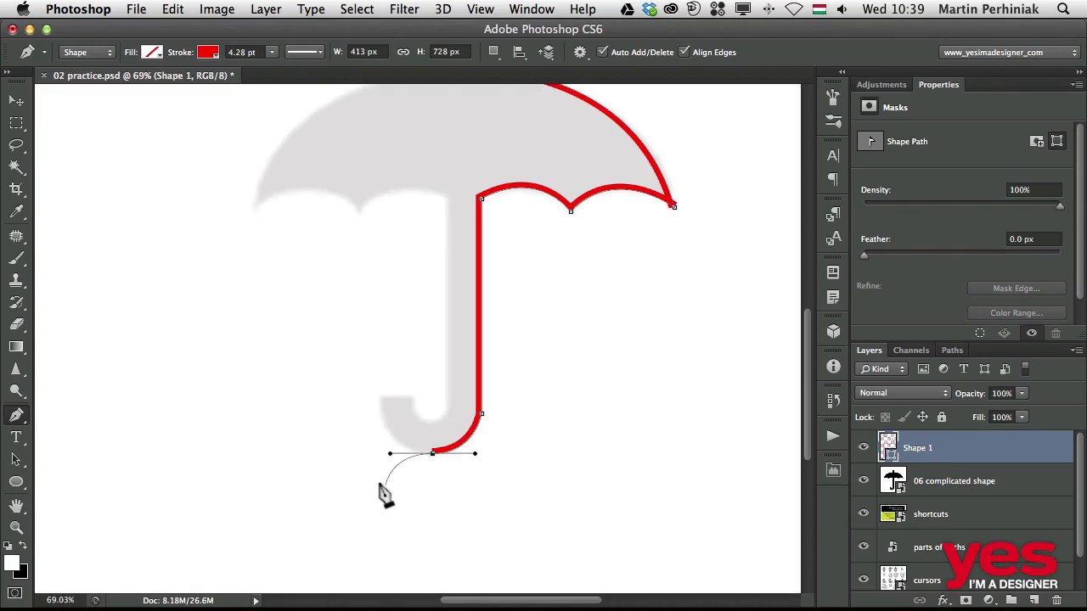
drag(381, 409, 379, 372)
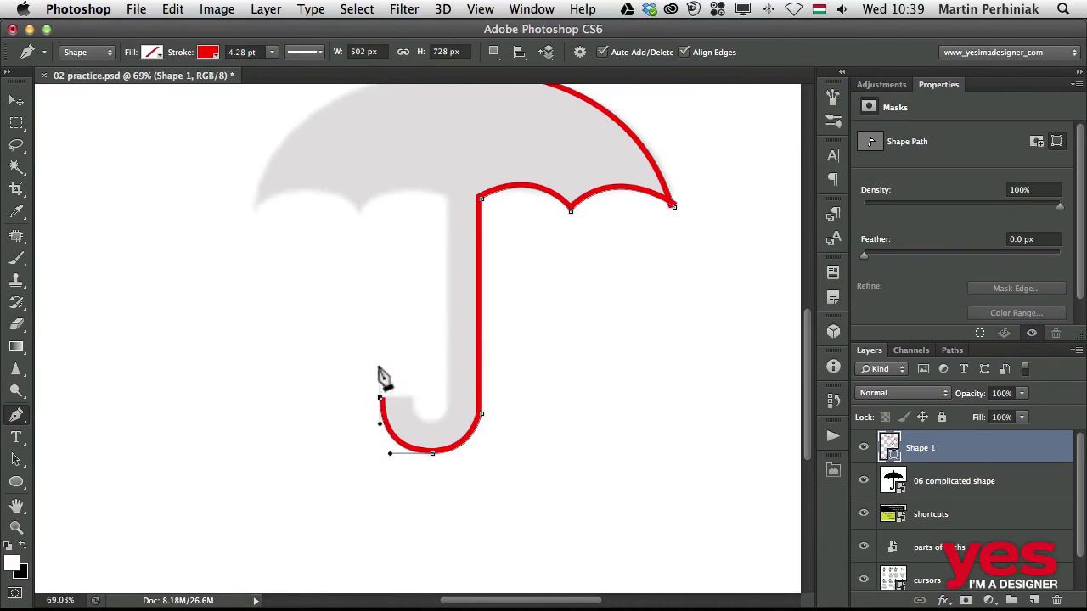
Trace across the hook's end, around its inner curve and straight up the shaft's left side to the canopy
click(412, 398)
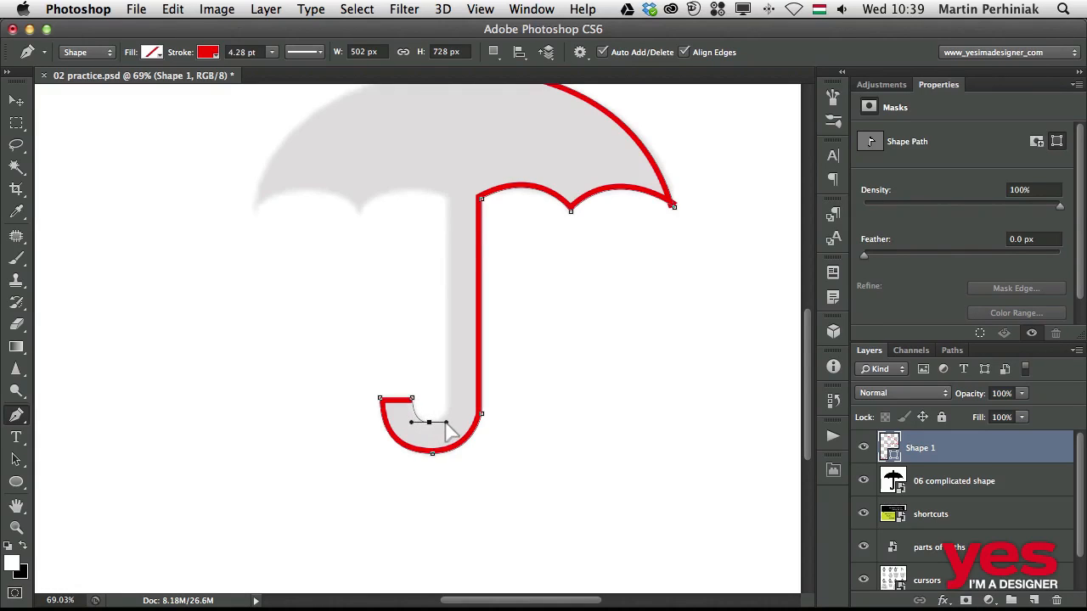
drag(445, 422, 446, 422)
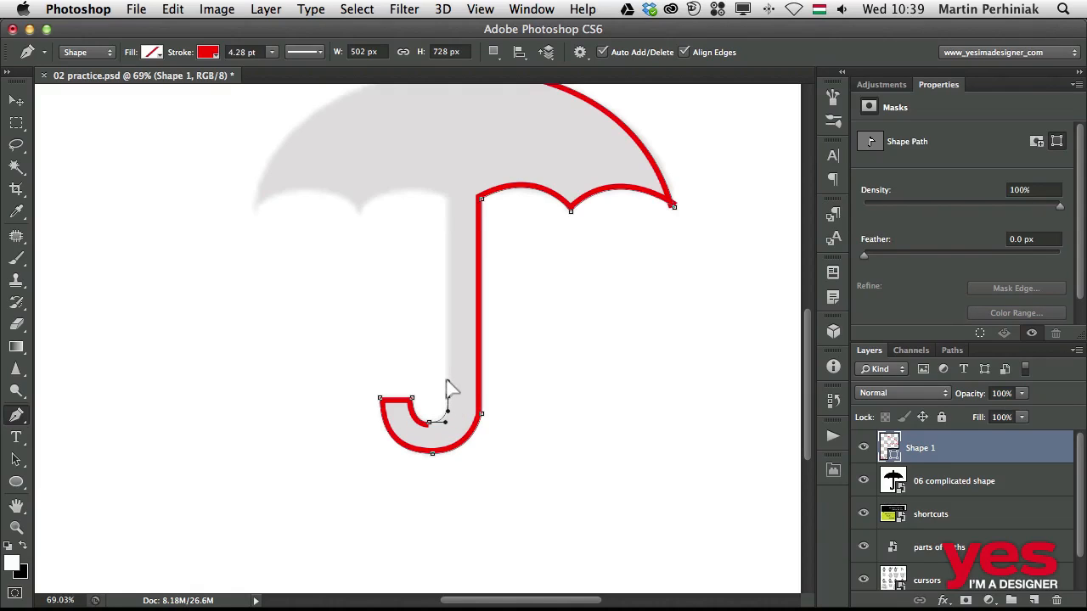
drag(446, 381, 448, 381)
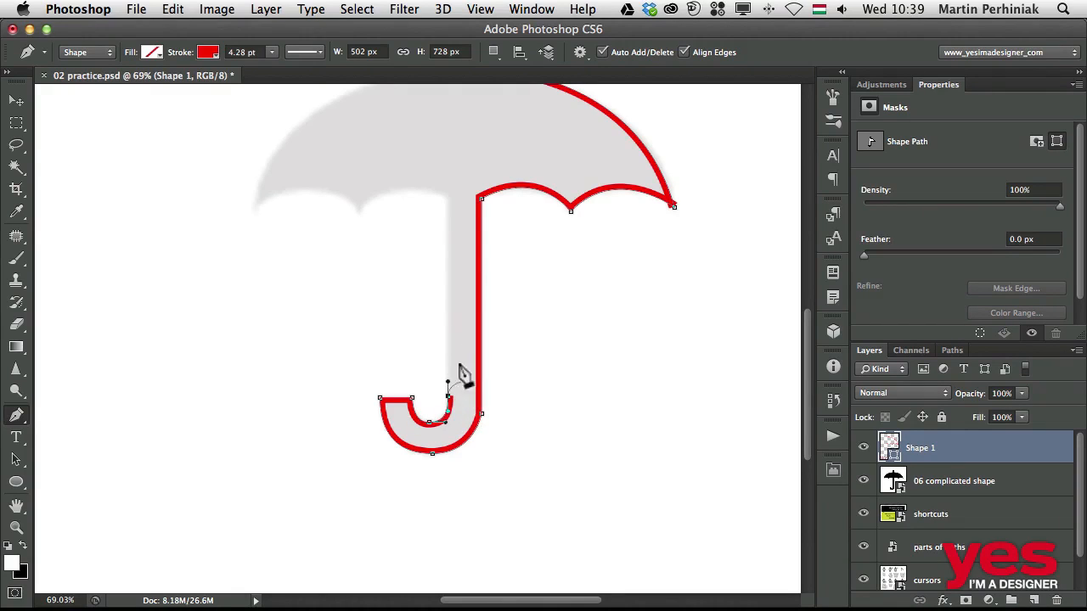
click(449, 200)
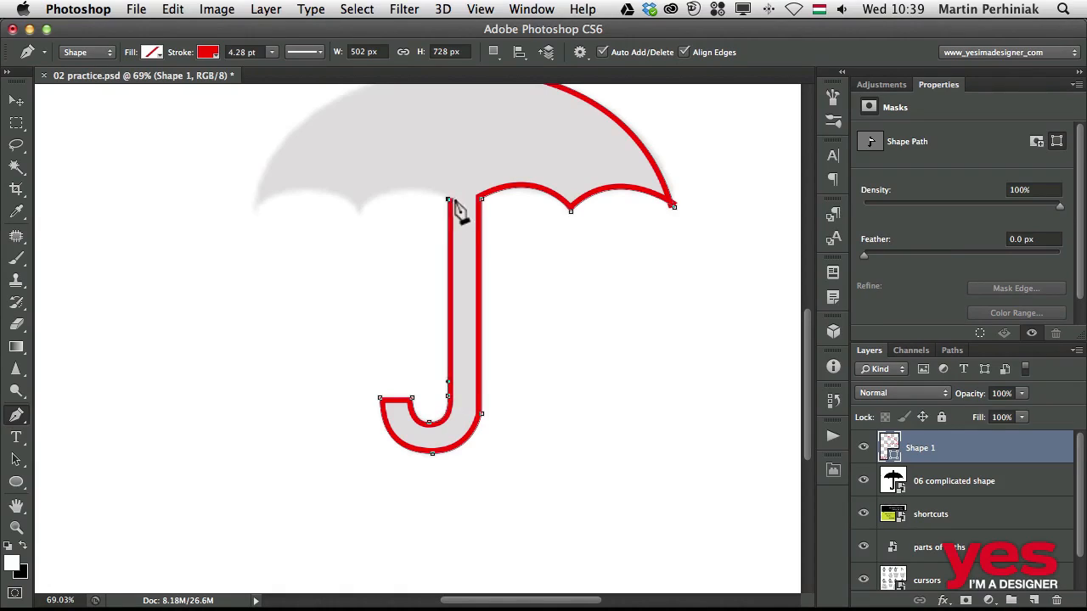
Try tracing the two left scallops to the canopy's outer corner with one curve each, and undo back to the shaft
key(space)
drag(410, 296, 454, 444)
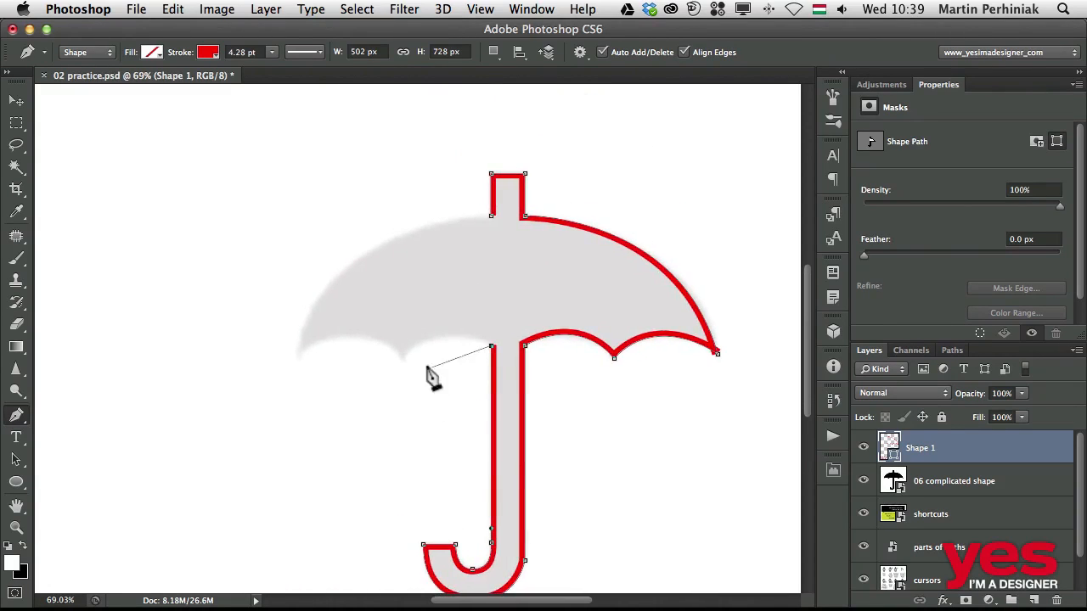
drag(401, 357, 360, 399)
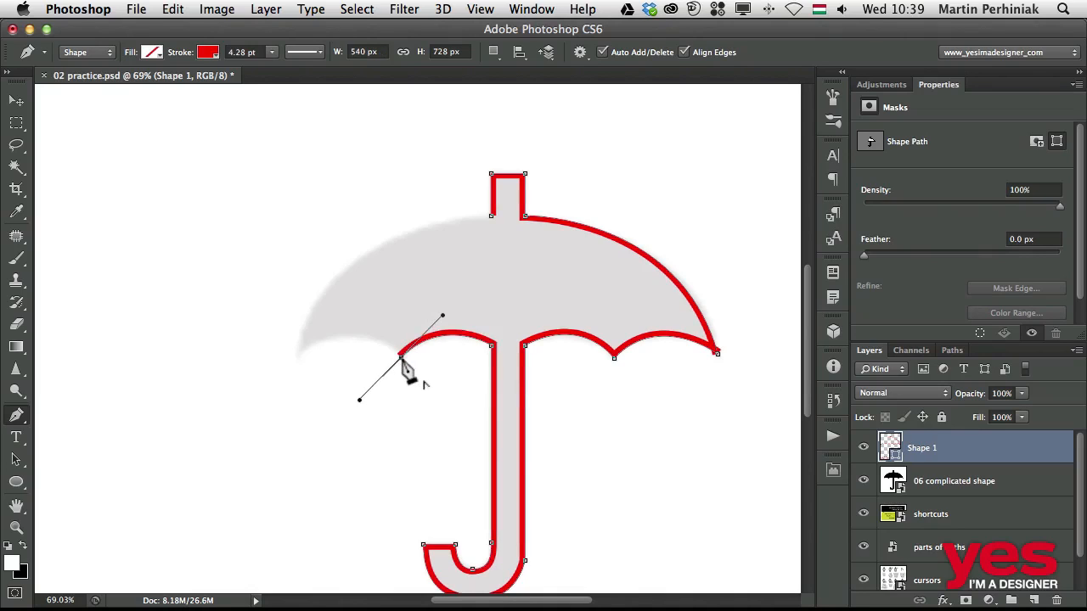
click(400, 358)
drag(299, 354, 235, 398)
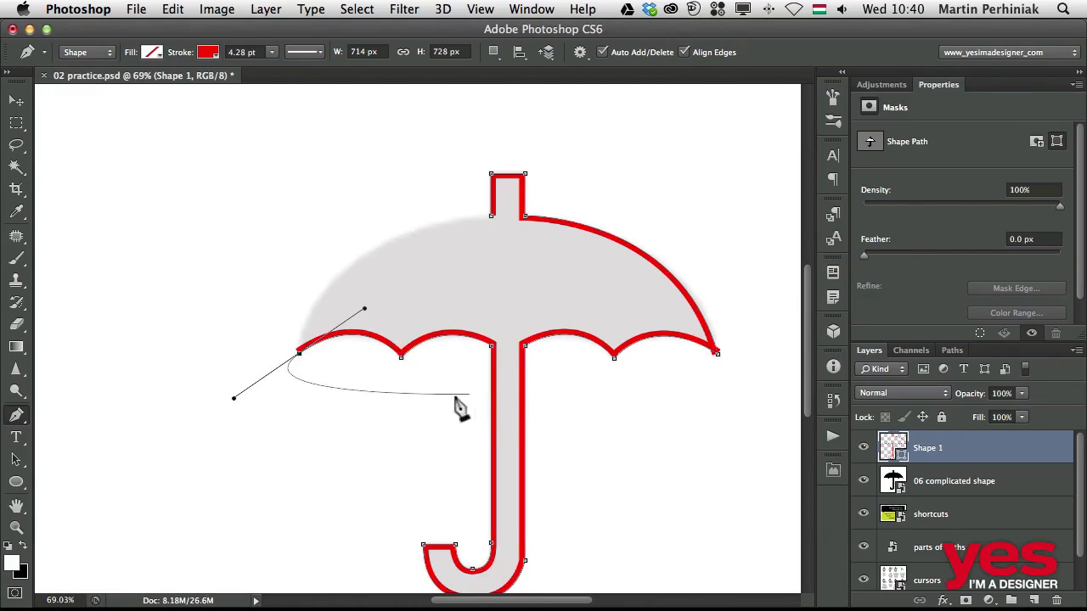
key(ctrl+alt+z)
key(ctrl+alt+z)
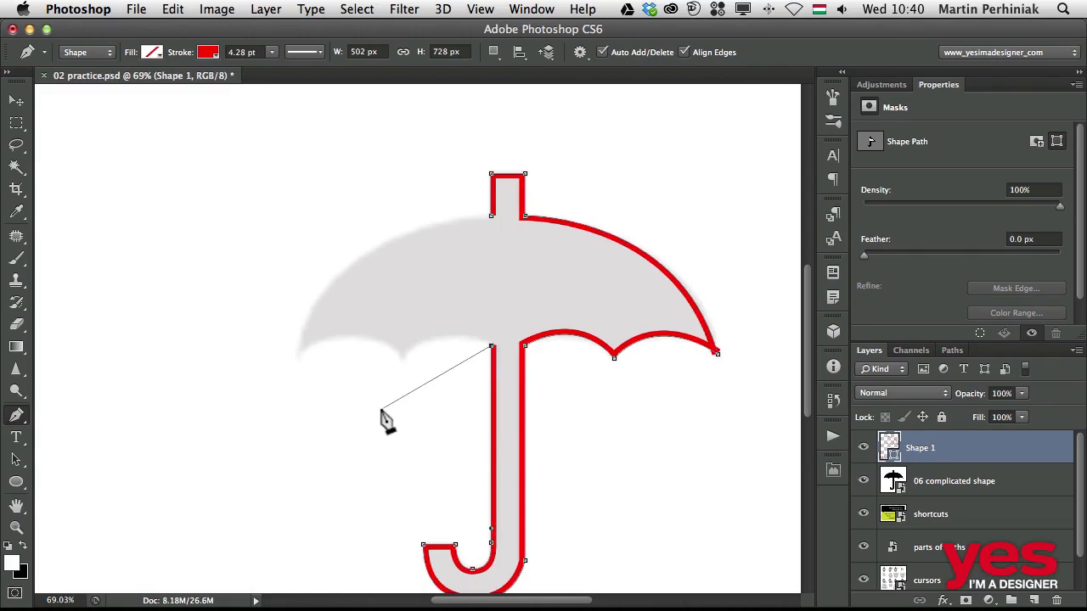
click(174, 10)
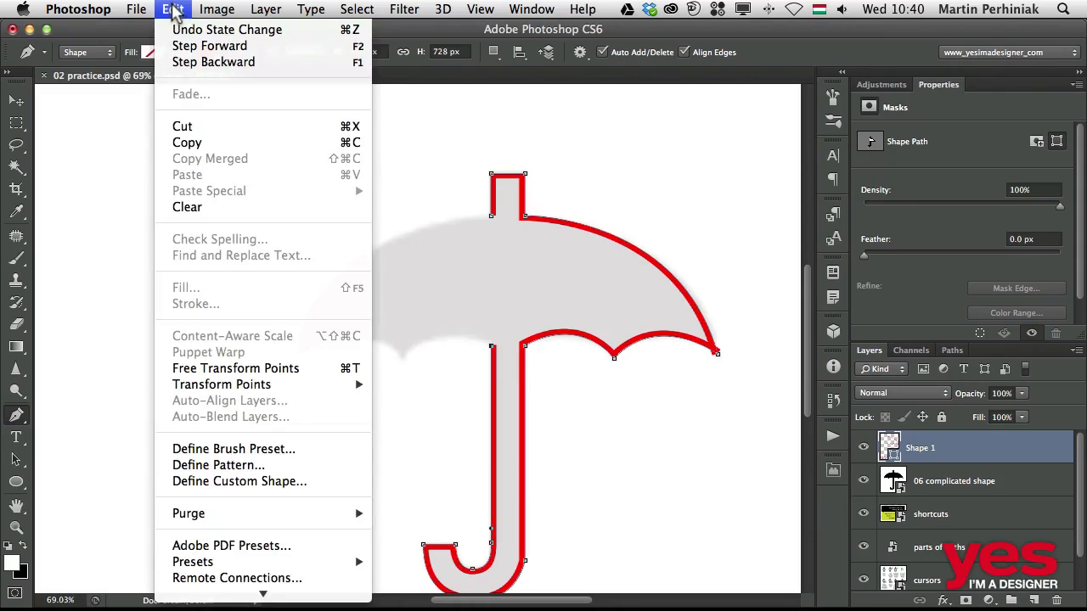
click(665, 33)
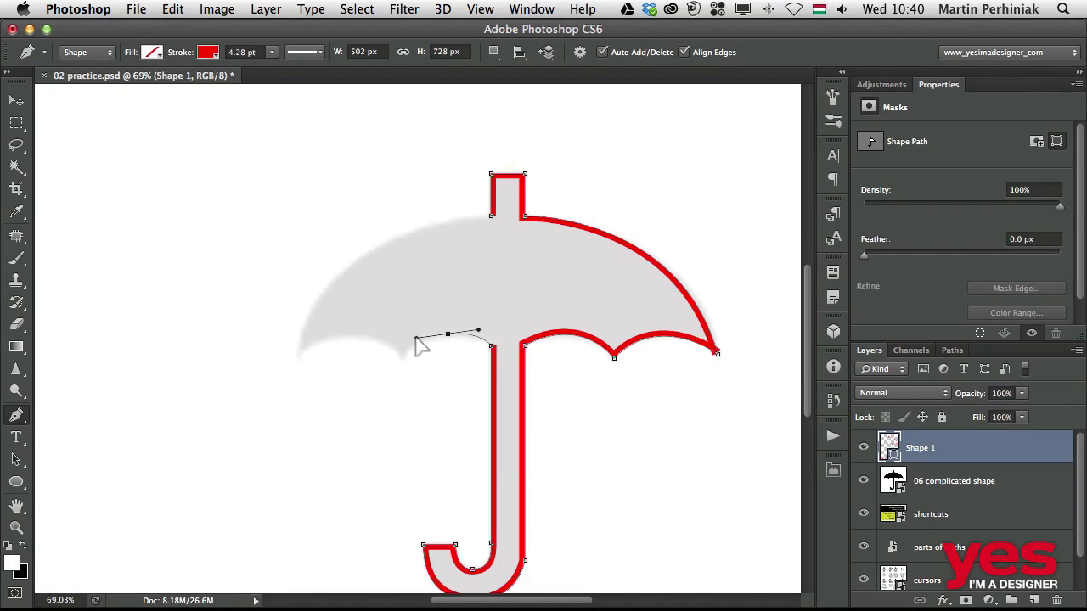
Try tracing the left scallops with extra anchor points at their crests, and undo back to the shaft
key(super+z)
drag(442, 335, 415, 338)
click(407, 340)
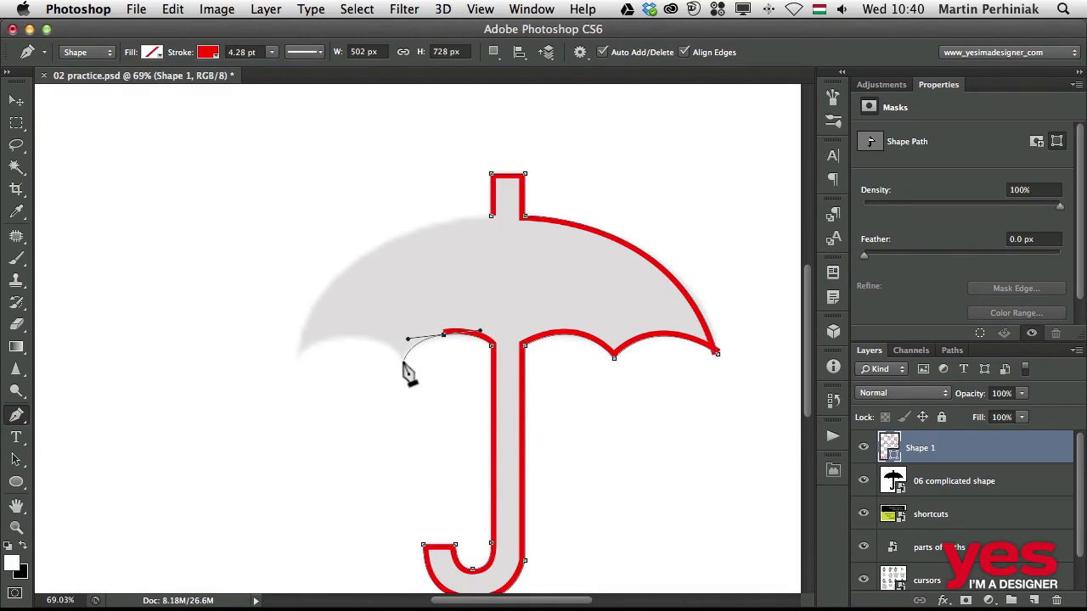
click(402, 360)
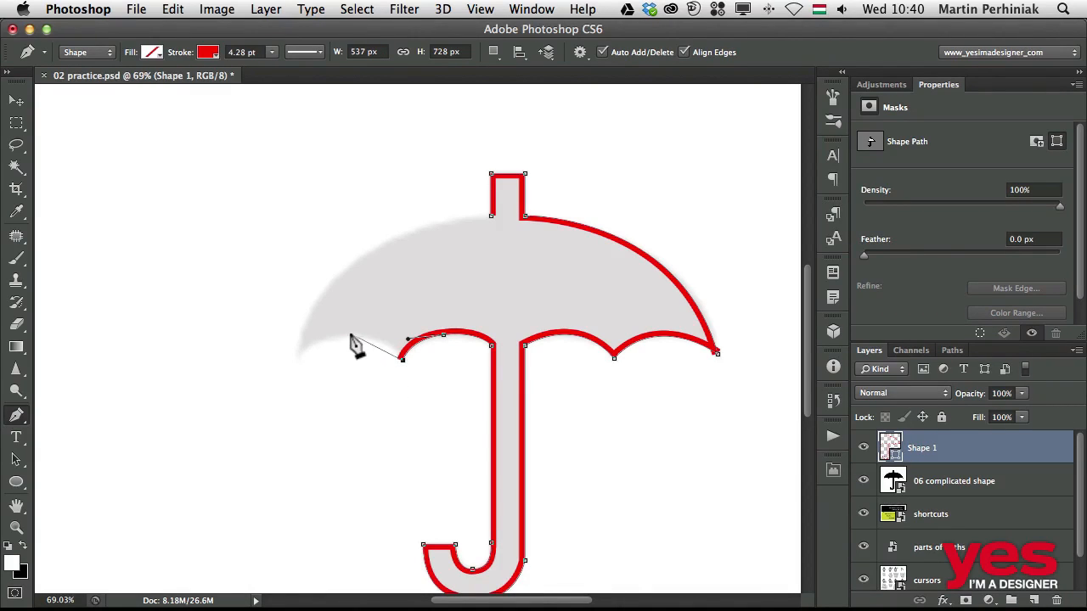
mouse_move(351, 336)
mouse_down()
mouse_move(316, 337)
mouse_move(298, 379)
mouse_move(281, 381)
mouse_move(348, 371)
mouse_up()
key(ctrl+alt+z)
key(ctrl+alt+z)
key(ctrl+alt+z)
key(ctrl+alt+z)
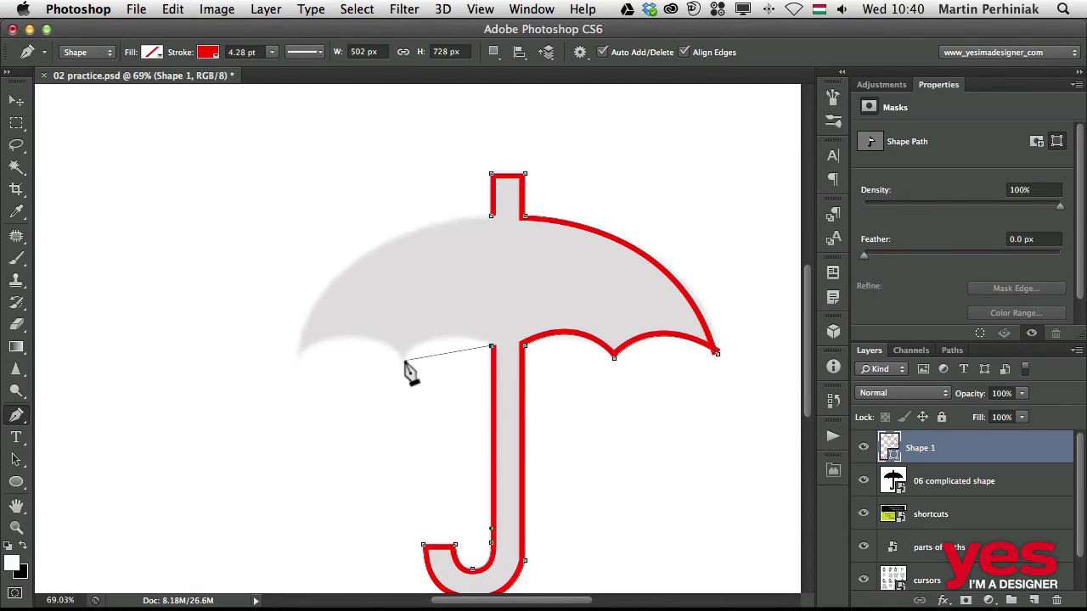
Trace the two left scallops with one curve each, convert the outer point to a corner, and close the outline with the canopy's left curve
drag(403, 360, 359, 407)
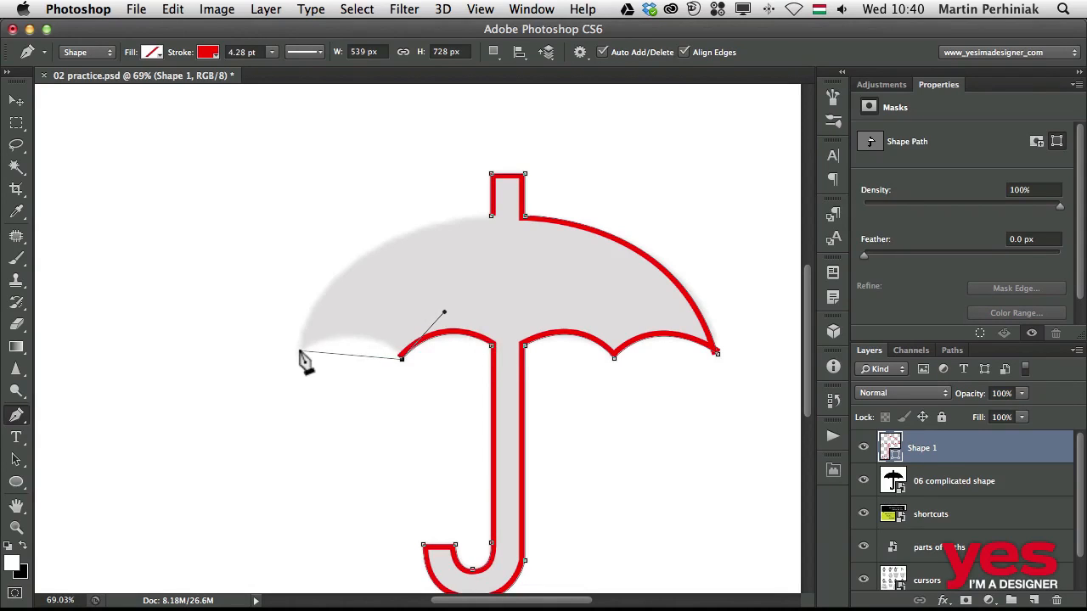
drag(299, 357, 233, 405)
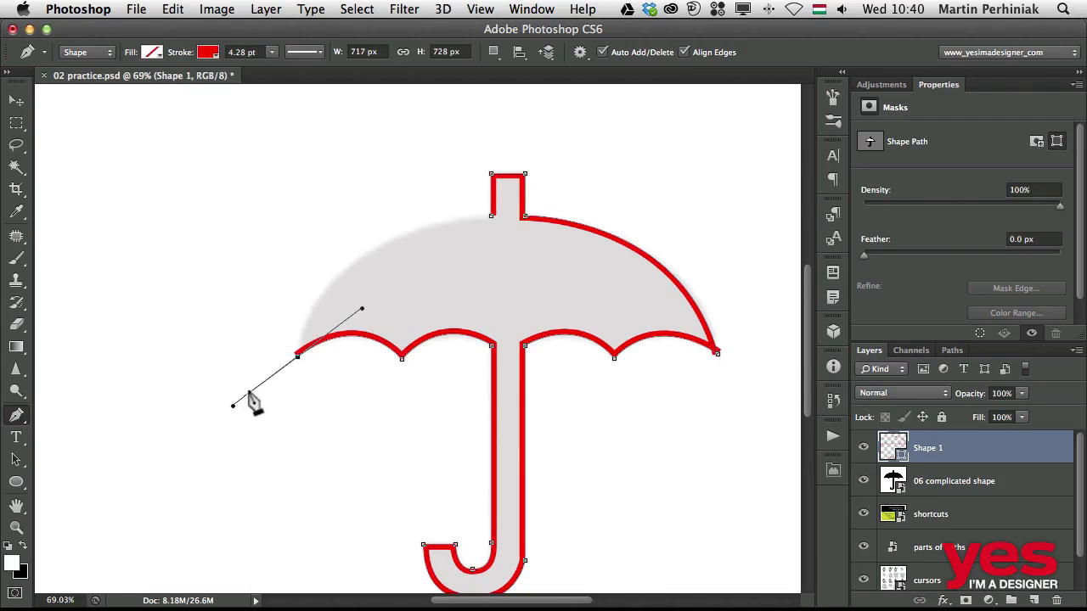
click(297, 358)
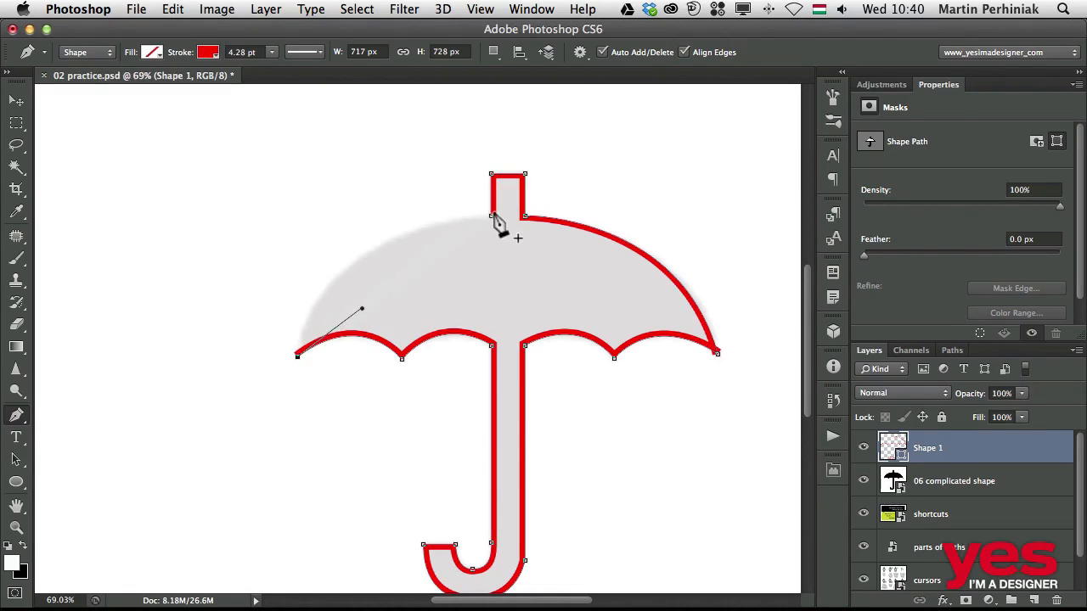
click(491, 216)
drag(491, 217, 675, 218)
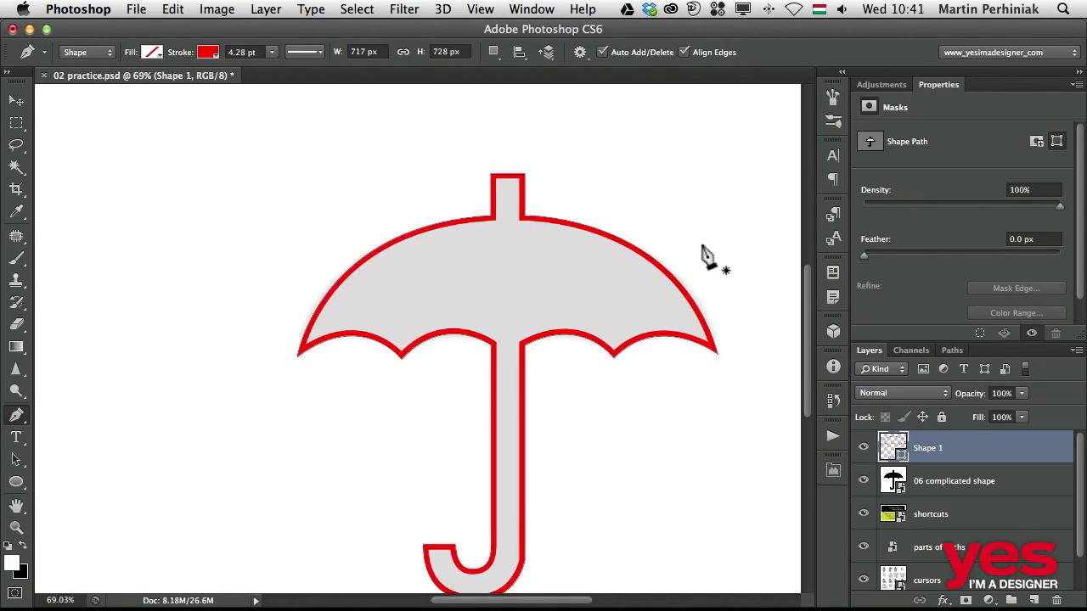
Select the Shape 1 and 06 complicated shape layers together and move the umbrella to the left half of the canvas
key(super+minus)
key(super+minus)
key(super+minus)
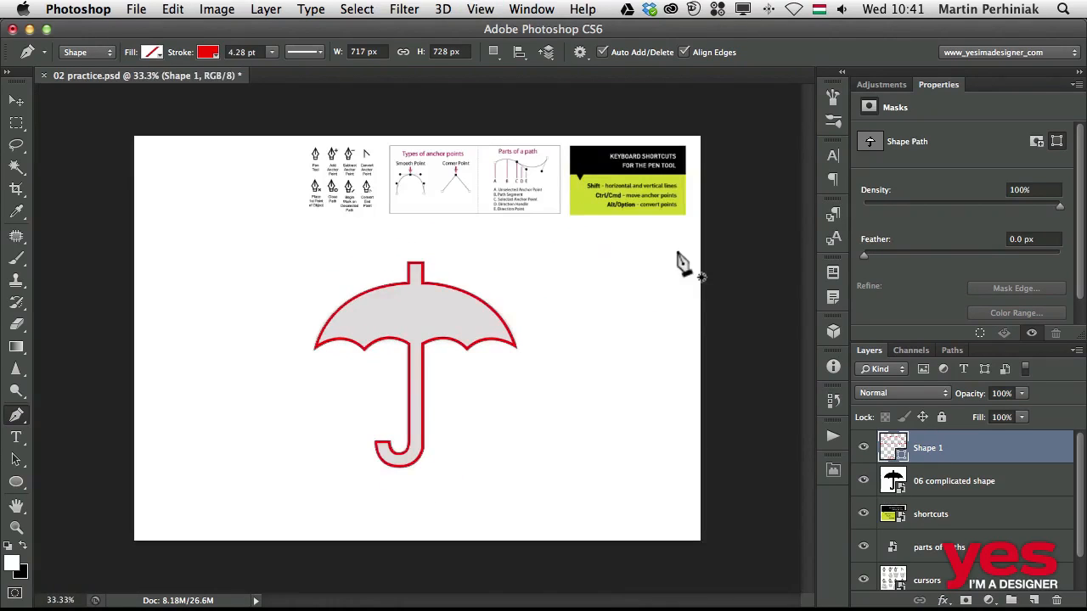
shift+click(937, 482)
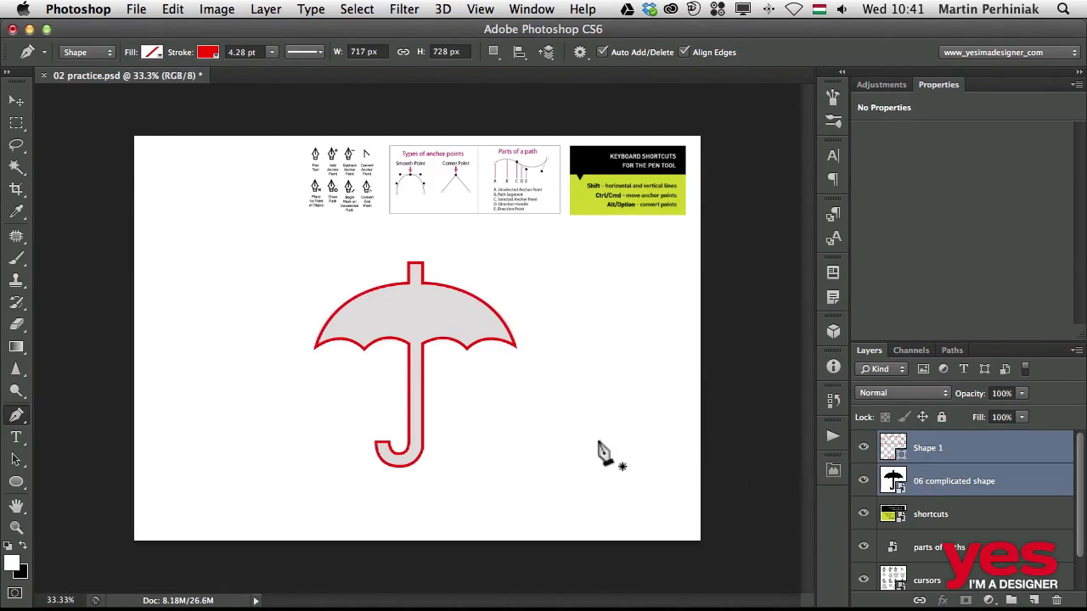
key(v)
drag(435, 332, 301, 340)
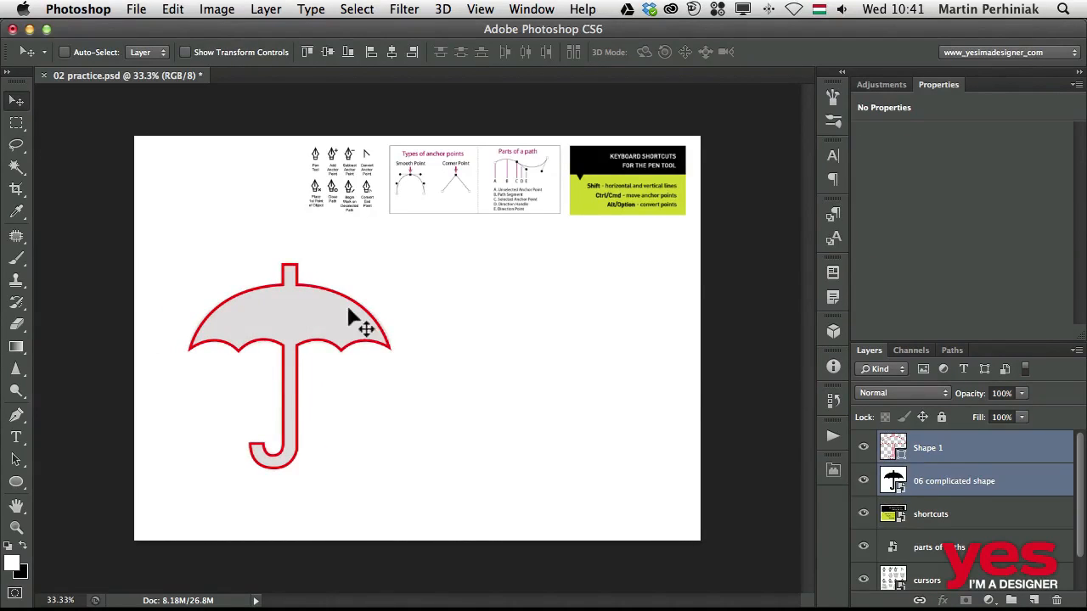
Switch to Adobe Bridge, place 06 combine shape.jpg into the practice document, and scale the speech bubble down
key(super+Tab)
click(695, 183)
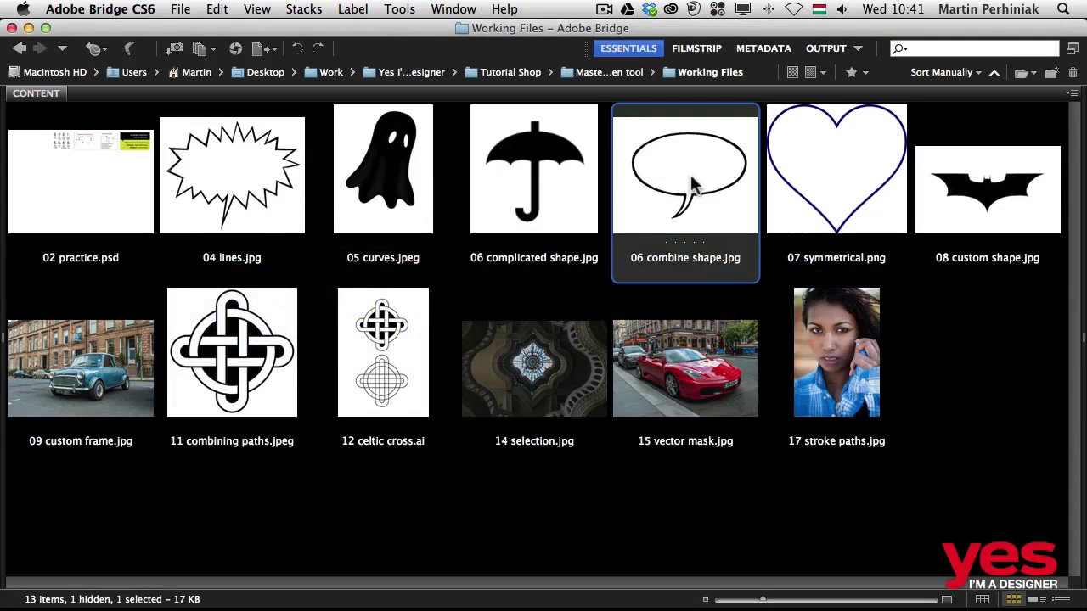
drag(695, 182, 548, 377)
key(super+Tab)
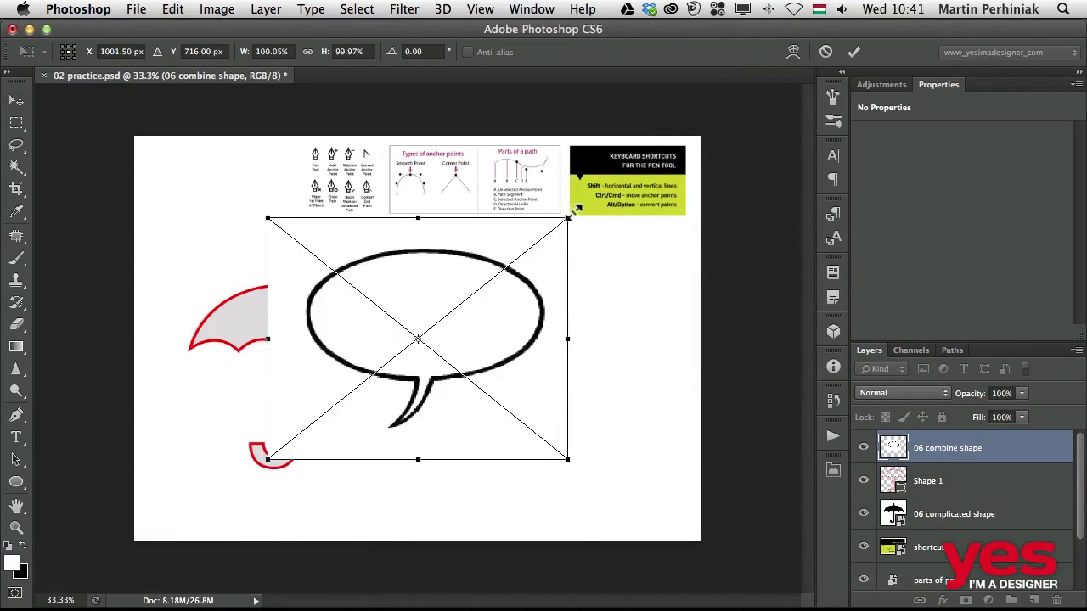
drag(575, 210, 511, 267)
key(Return)
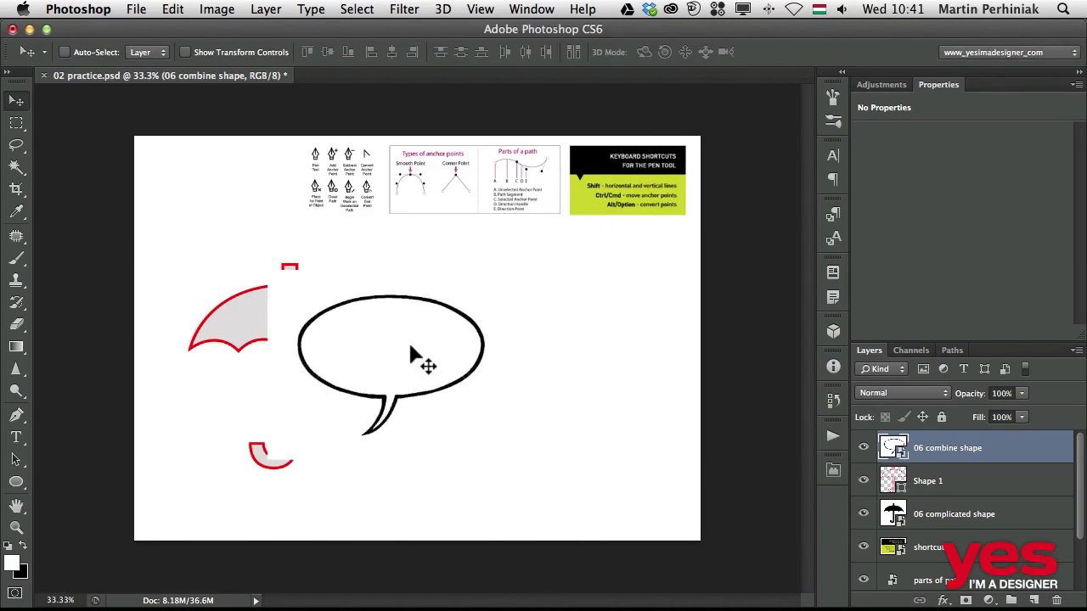
Move the speech bubble to the right of the umbrella and lower its layer opacity to 11%
drag(424, 359, 634, 348)
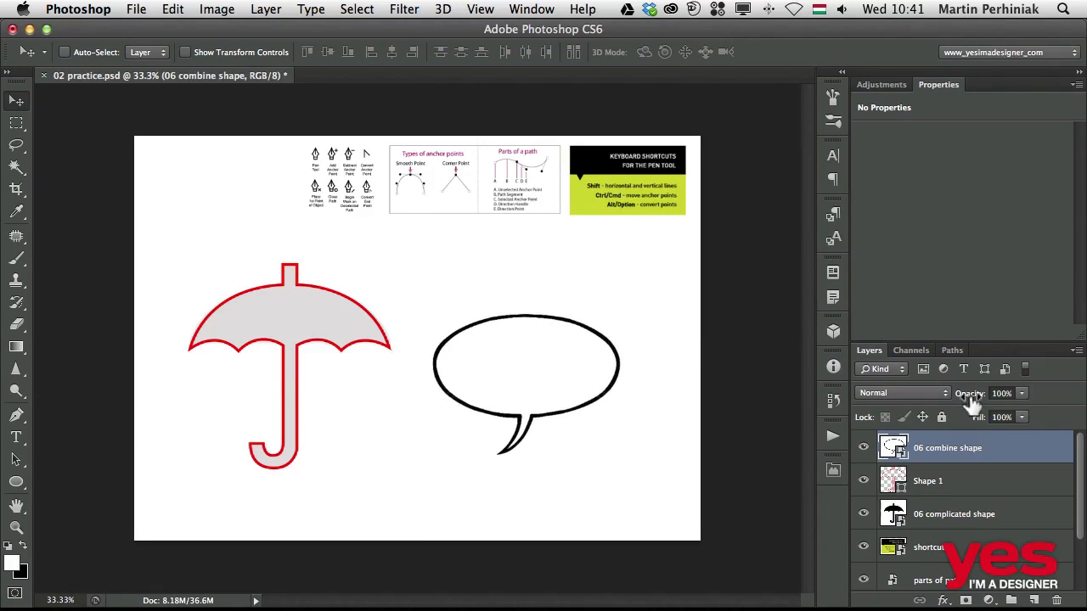
mouse_move(970, 404)
mouse_down()
mouse_move(919, 408)
mouse_move(960, 404)
mouse_up()
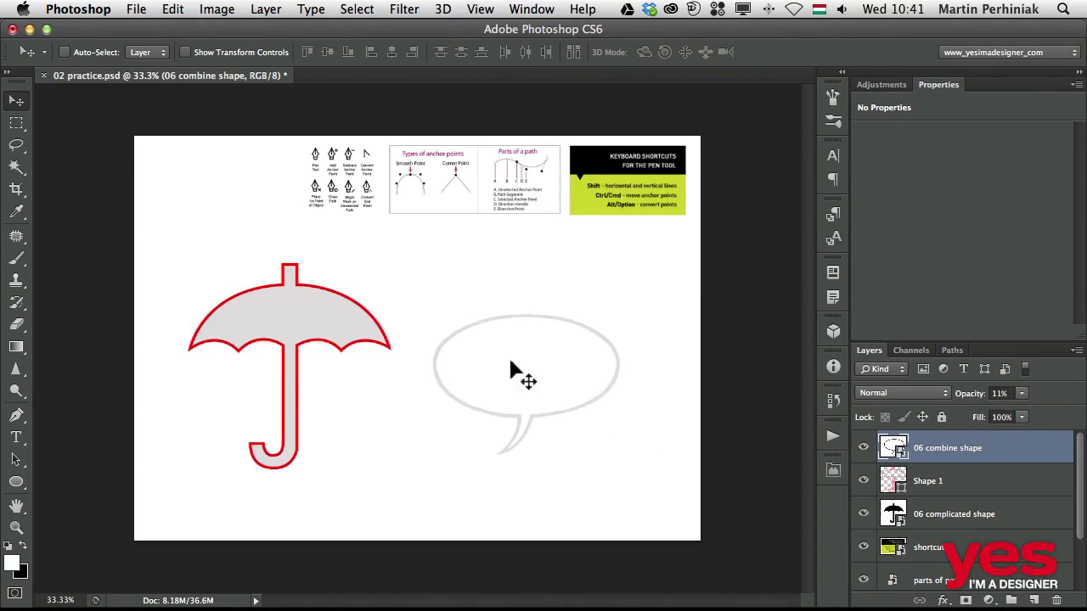
drag(580, 373, 633, 366)
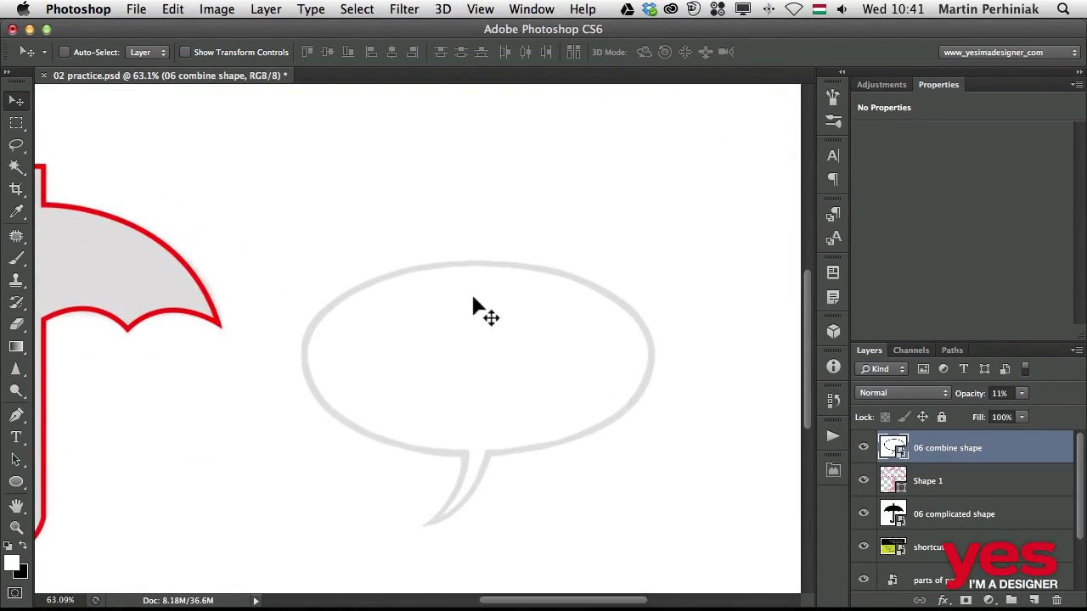
drag(434, 412, 395, 272)
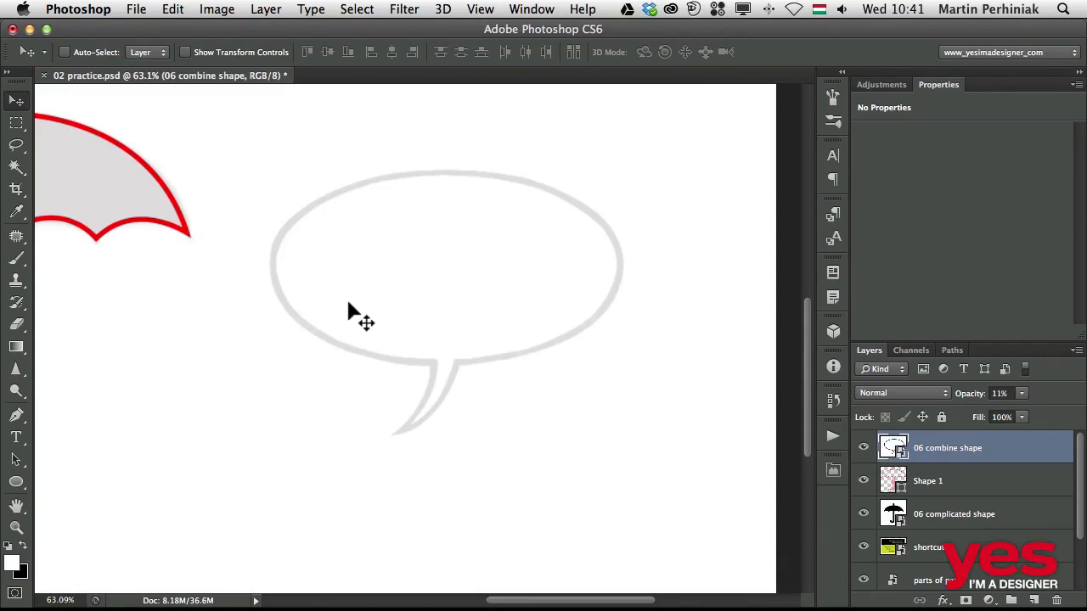
Draw an ellipse over the speech bubble's oval with the Ellipse tool, undoing the first try and redrawing it at about 651 × 352 px
click(23, 482)
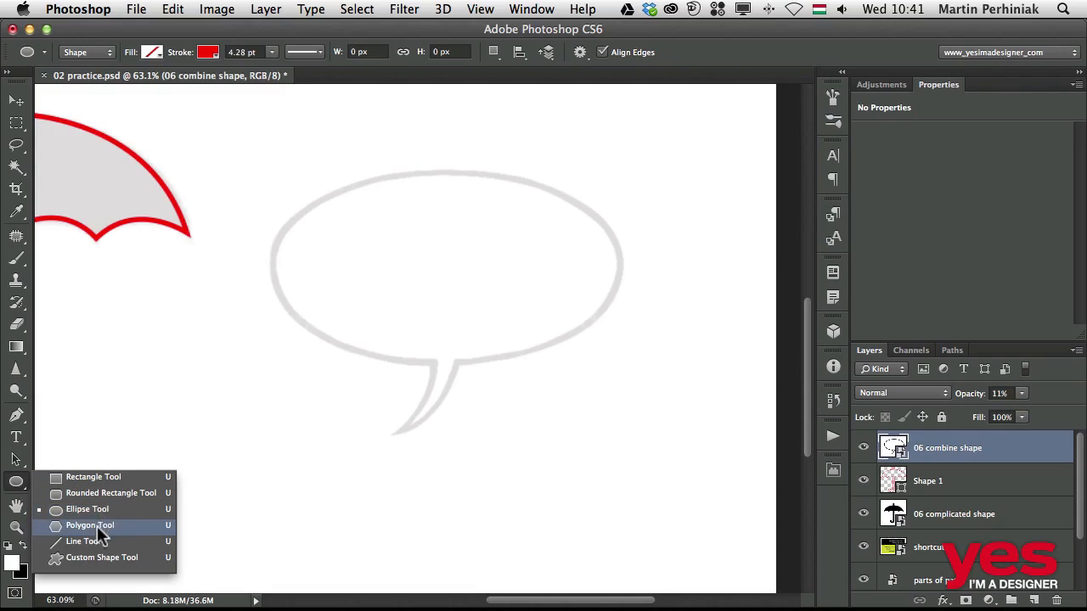
click(17, 491)
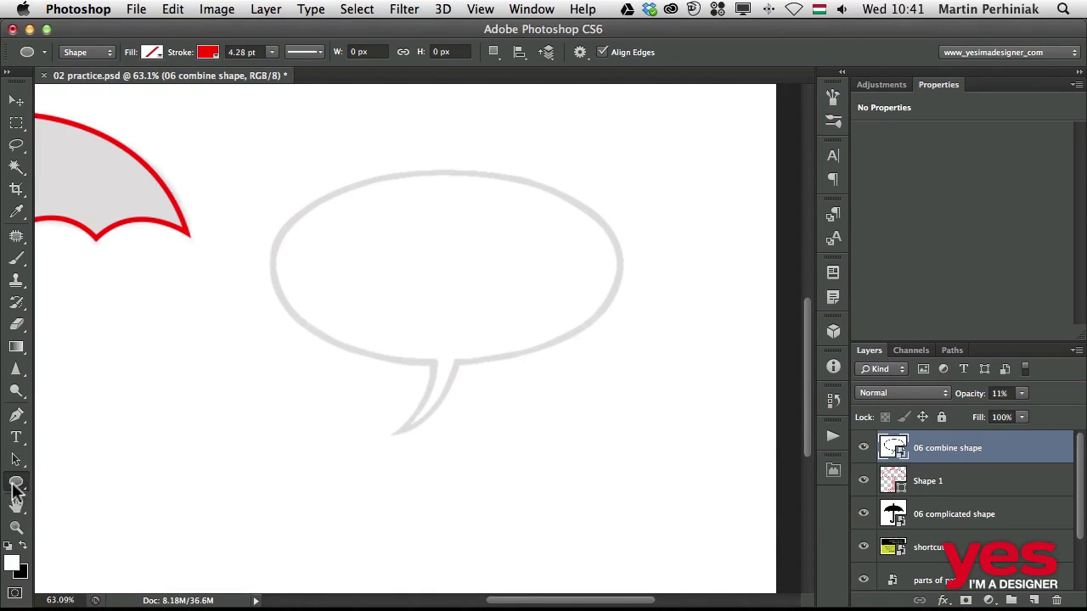
click(15, 491)
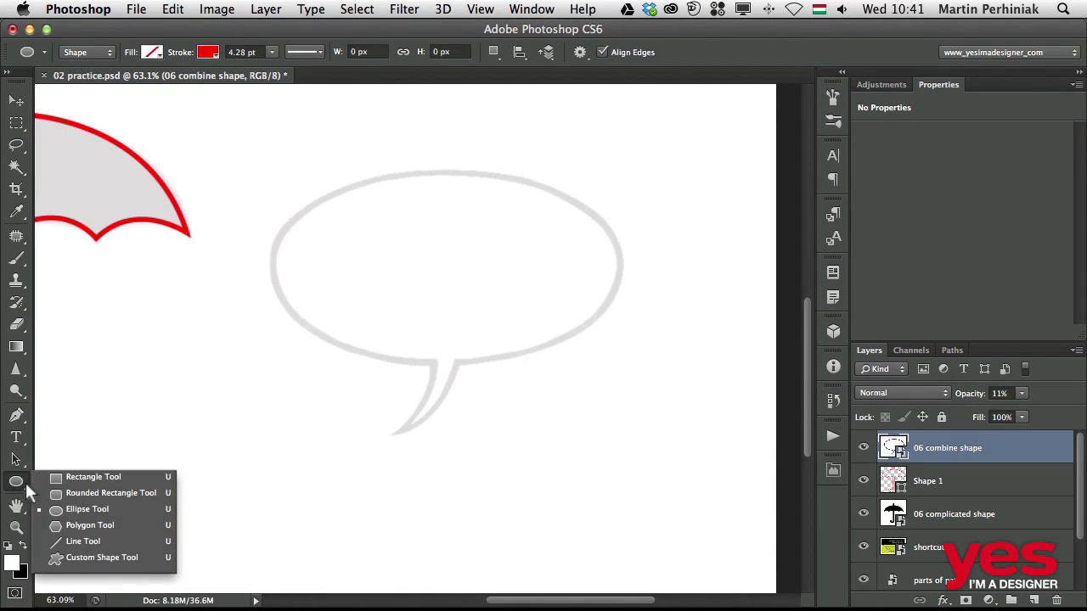
click(89, 510)
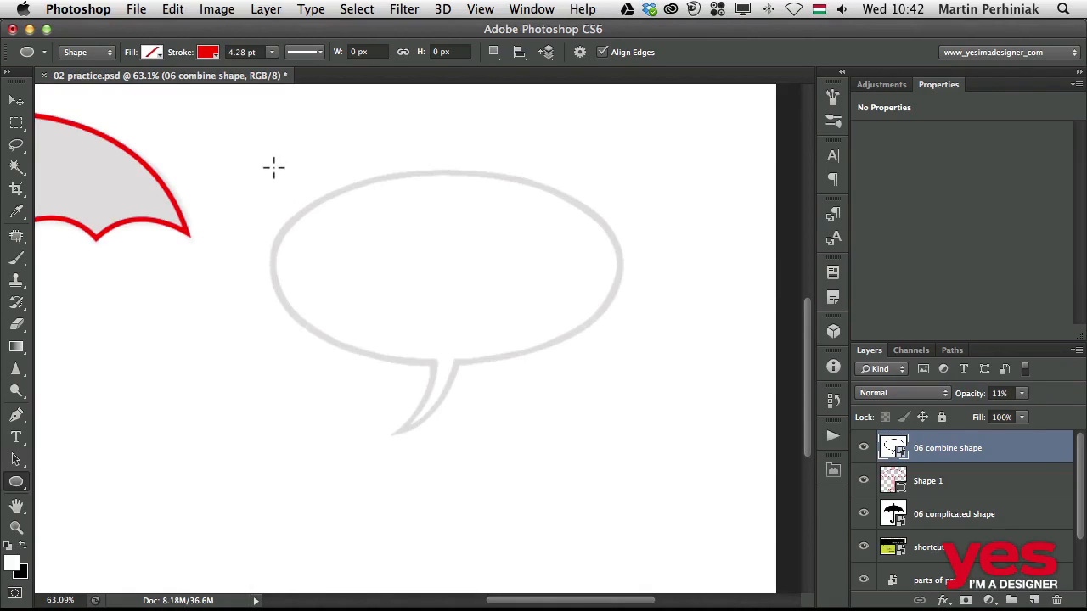
mouse_move(273, 167)
mouse_down()
mouse_move(526, 315)
mouse_move(584, 371)
mouse_move(619, 350)
mouse_move(628, 405)
mouse_move(597, 419)
mouse_move(556, 397)
mouse_move(582, 362)
mouse_move(637, 357)
mouse_move(623, 373)
mouse_move(592, 345)
mouse_move(626, 355)
mouse_move(603, 358)
mouse_up()
key(space)
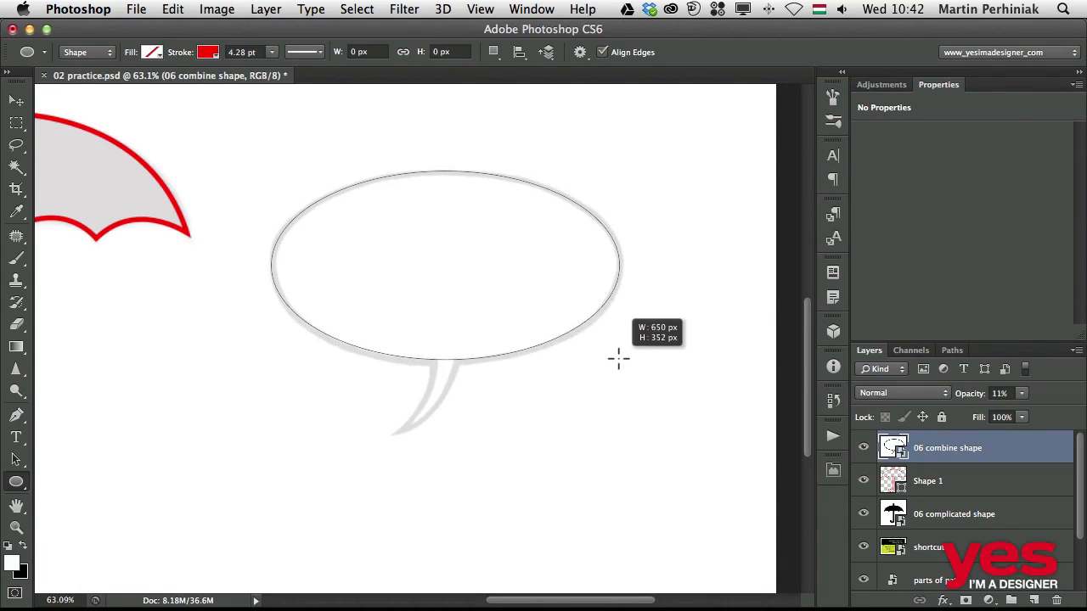
drag(618, 363, 619, 363)
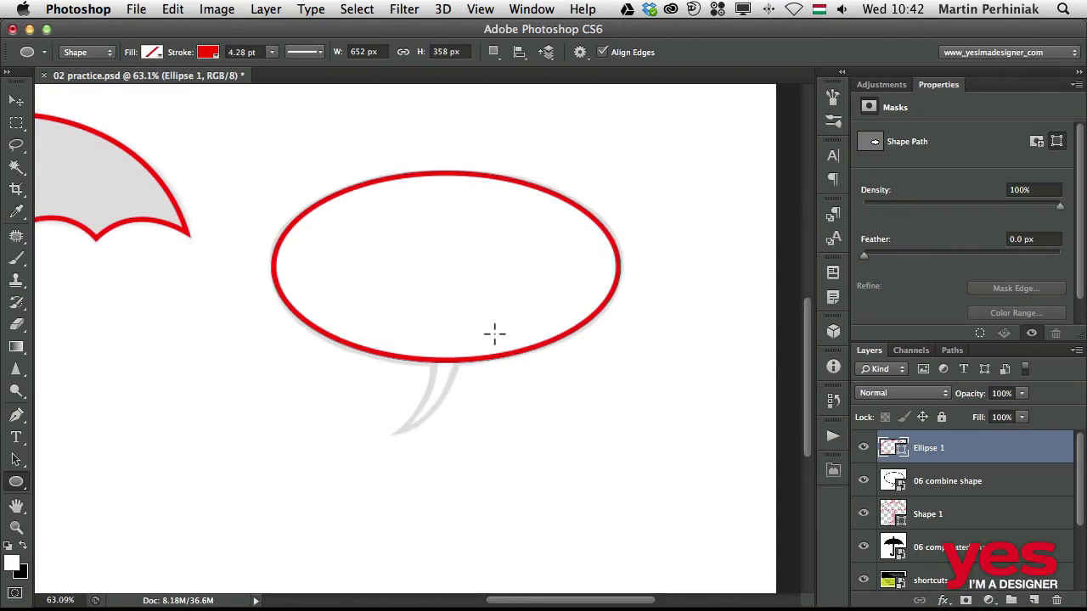
key(super+z)
mouse_move(223, 147)
mouse_down()
mouse_move(289, 206)
mouse_move(476, 311)
mouse_move(617, 361)
mouse_move(577, 327)
mouse_move(573, 342)
mouse_move(629, 373)
mouse_move(619, 357)
mouse_up()
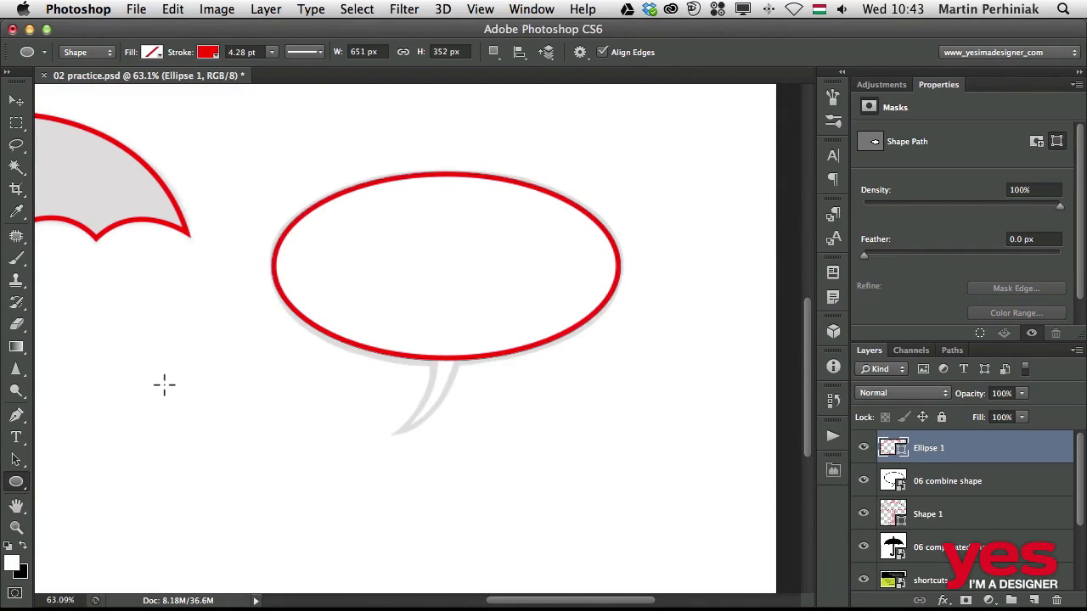
click(179, 335)
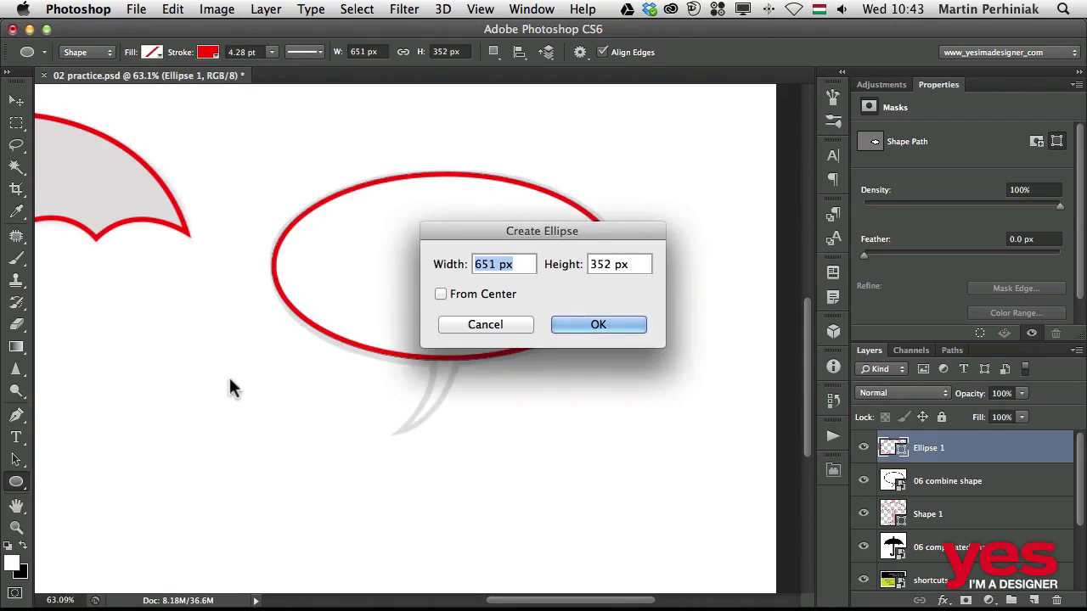
click(508, 324)
Try drawing a curved Pen path beside the bubble, repositioning its end anchor while shaping the curve, and undo the path
click(24, 414)
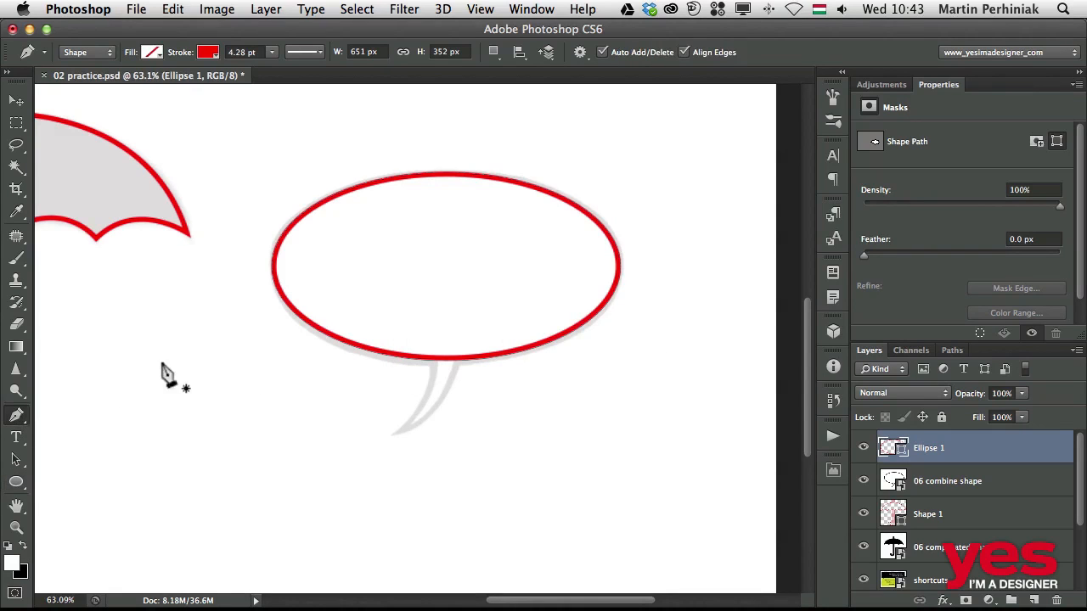
click(178, 349)
mouse_move(323, 407)
mouse_down()
mouse_move(407, 405)
mouse_move(420, 391)
mouse_move(325, 470)
mouse_move(337, 480)
mouse_move(376, 468)
mouse_move(413, 438)
mouse_move(420, 412)
mouse_move(365, 456)
mouse_move(309, 478)
mouse_move(340, 510)
mouse_move(412, 468)
mouse_move(347, 488)
mouse_move(356, 481)
mouse_move(285, 533)
mouse_move(237, 538)
mouse_move(233, 550)
mouse_move(306, 553)
mouse_move(259, 516)
mouse_move(324, 524)
mouse_move(381, 478)
mouse_move(370, 476)
mouse_move(390, 410)
mouse_move(371, 415)
mouse_move(353, 394)
mouse_move(396, 381)
mouse_move(369, 342)
mouse_move(333, 399)
mouse_move(352, 405)
mouse_move(365, 429)
mouse_move(323, 478)
mouse_move(369, 427)
mouse_move(380, 373)
mouse_move(365, 395)
mouse_up()
key(space)
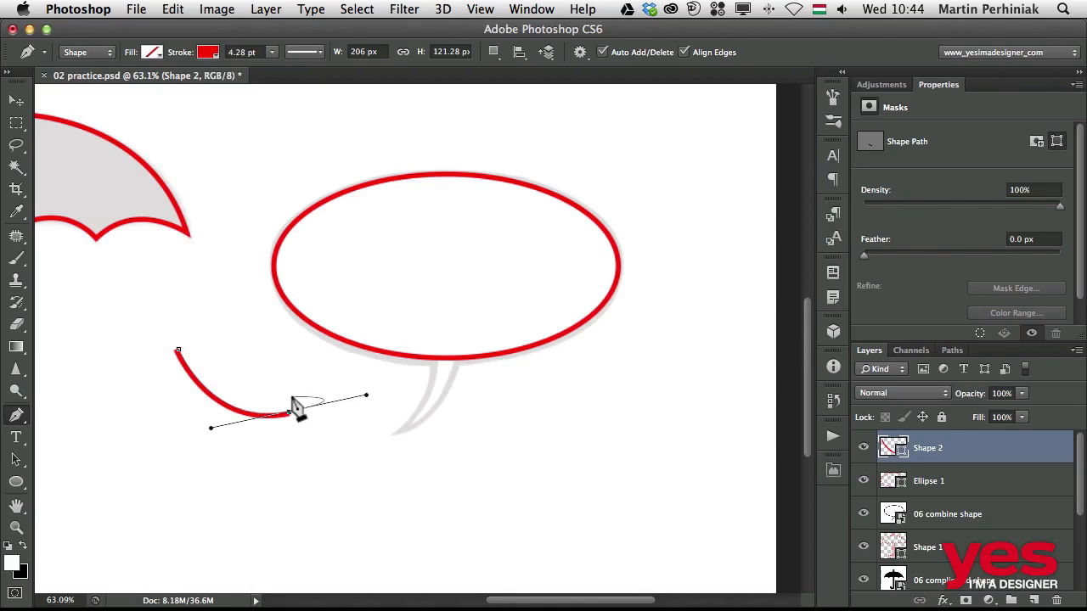
key(alt+super+z)
key(alt+super+z)
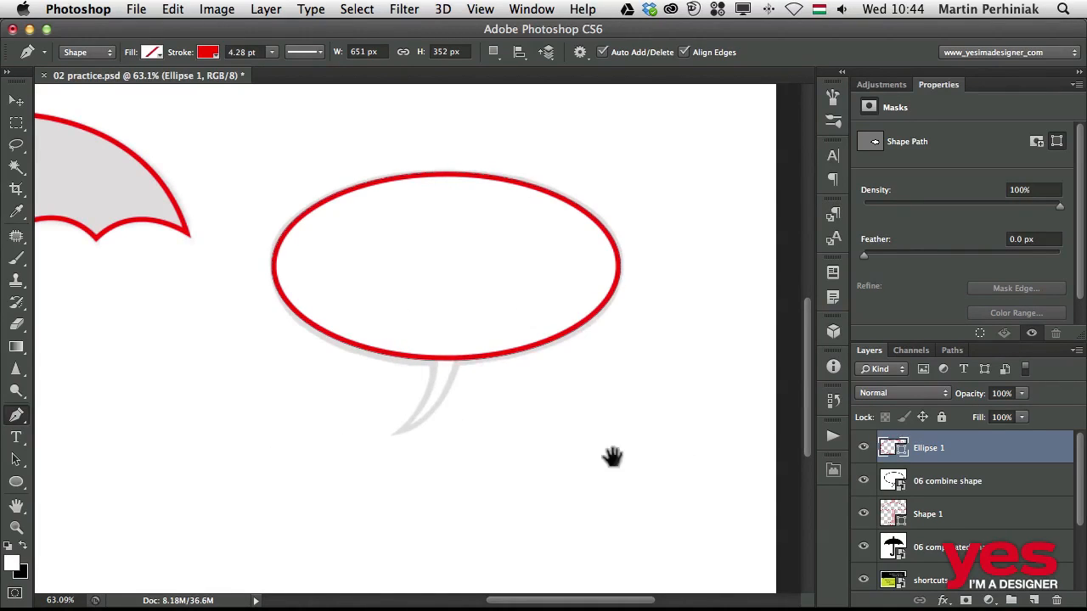
Set the Pen tool's path operation to Combine Shapes with the Ellipse 1 layer selected
drag(613, 456, 569, 478)
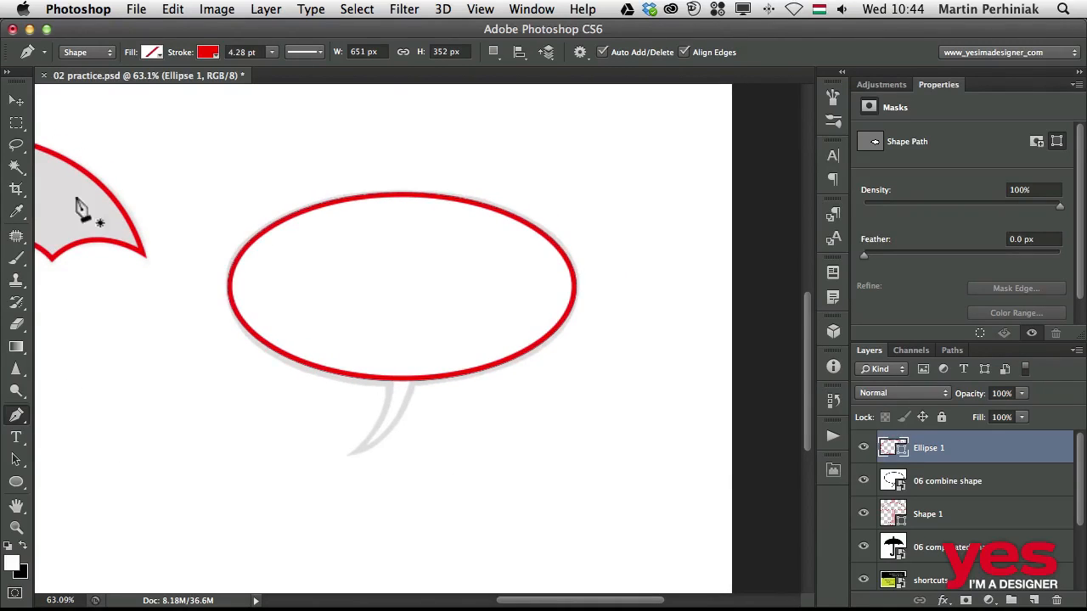
click(494, 52)
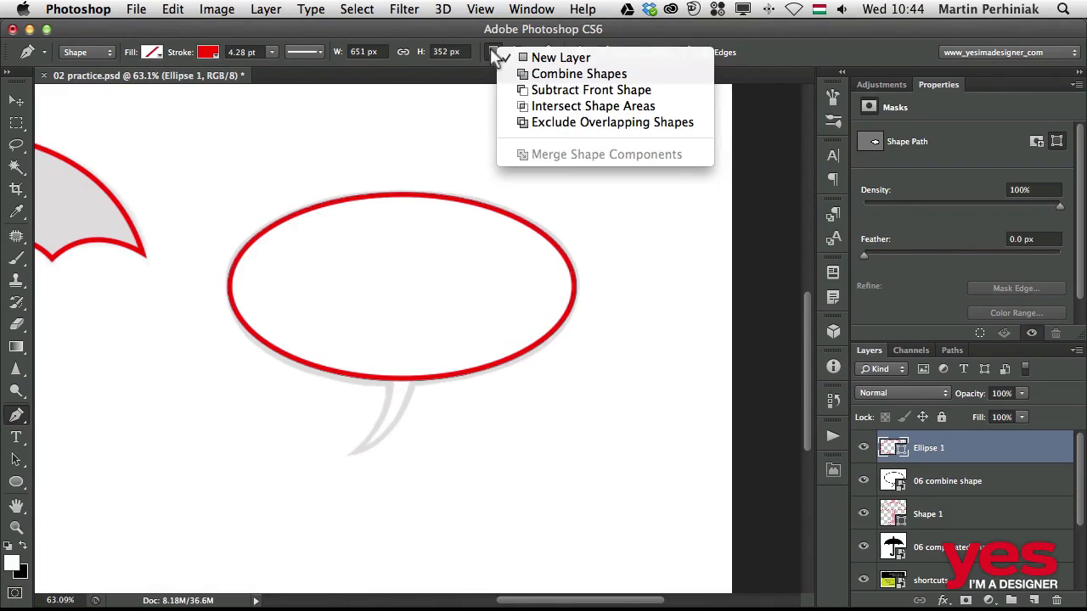
click(522, 74)
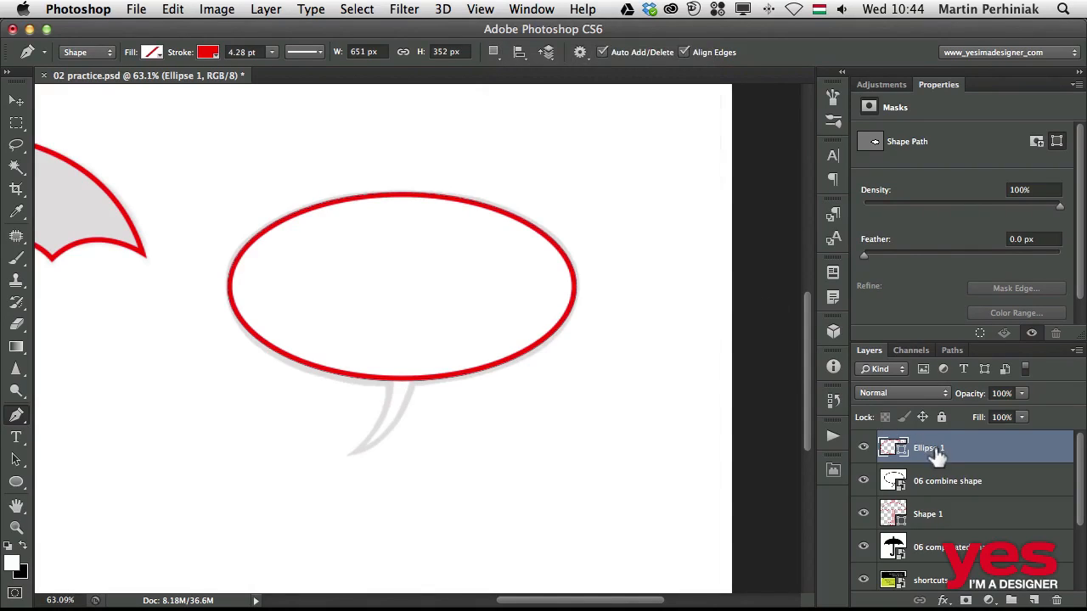
click(864, 448)
click(865, 449)
click(492, 52)
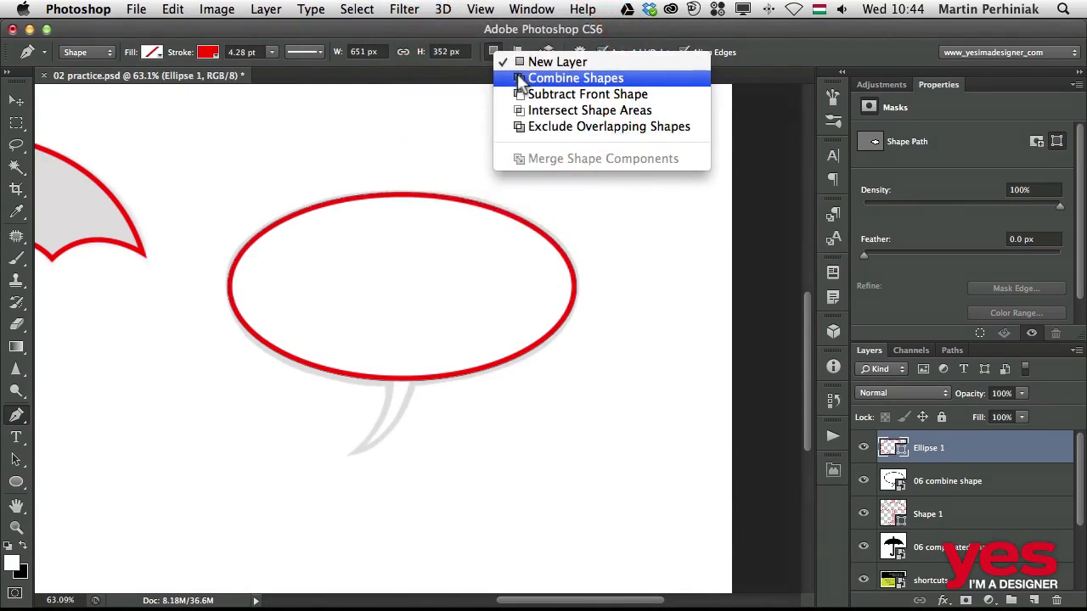
click(520, 78)
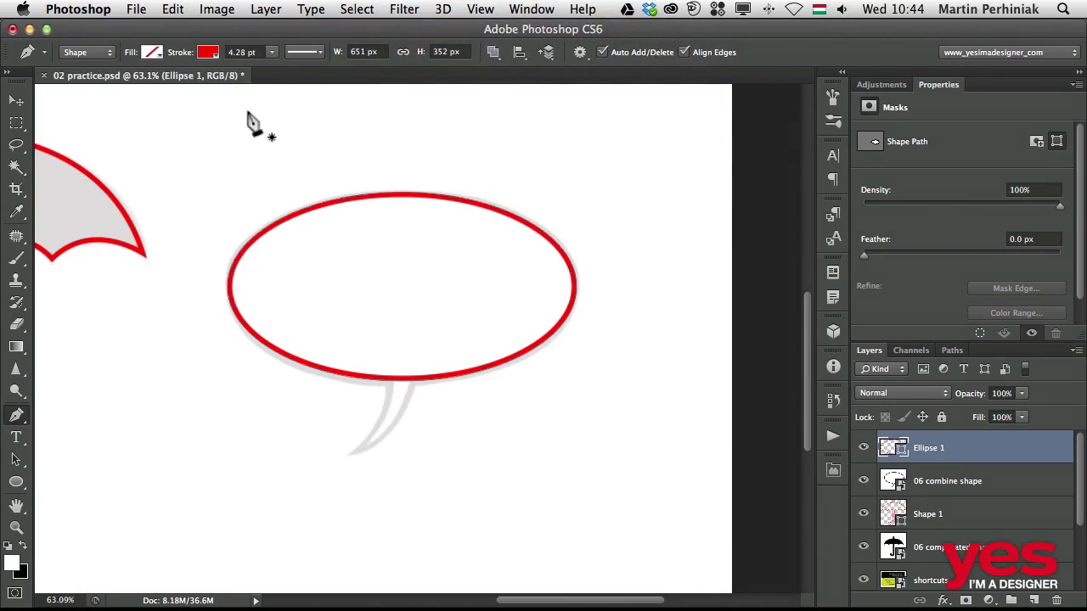
Trace the bubble's curved tail from its tip up into the ellipse, across with a straight segment, and back to close at the tip
click(350, 452)
drag(390, 356, 385, 291)
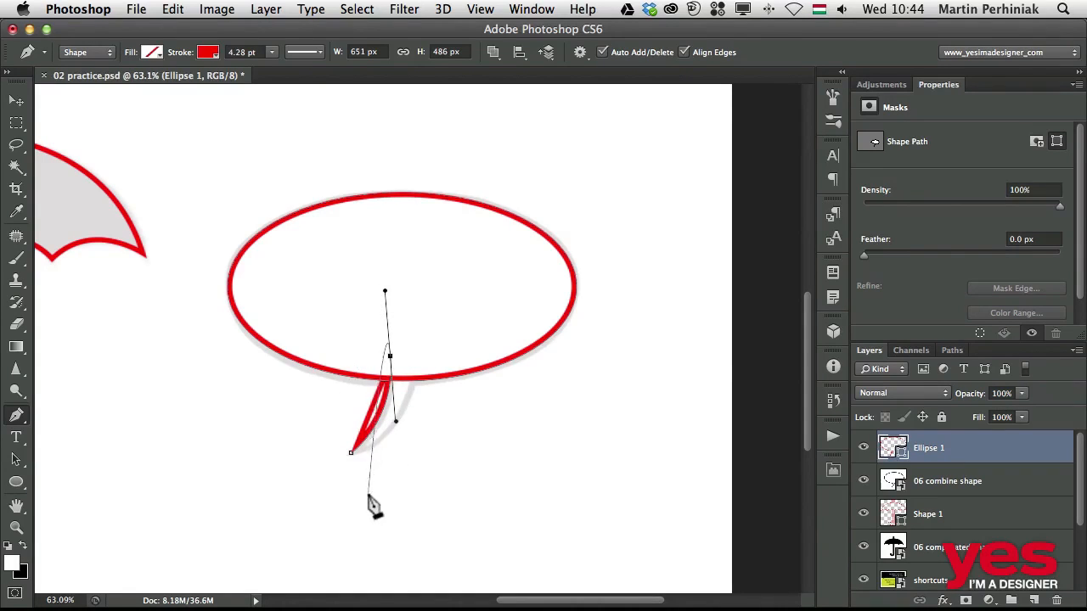
alt+click(389, 356)
click(417, 357)
drag(350, 453, 286, 497)
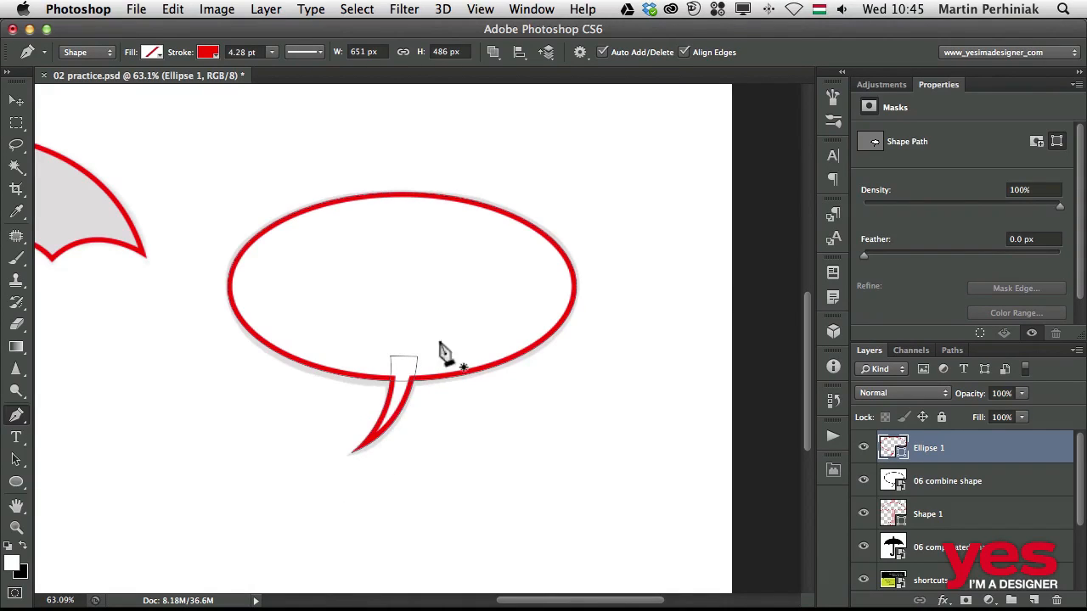
Inspect the combined bubble outline with the Path Selection tool, deselecting and reselecting the Ellipse 1 layer to compare it without its path
key(a)
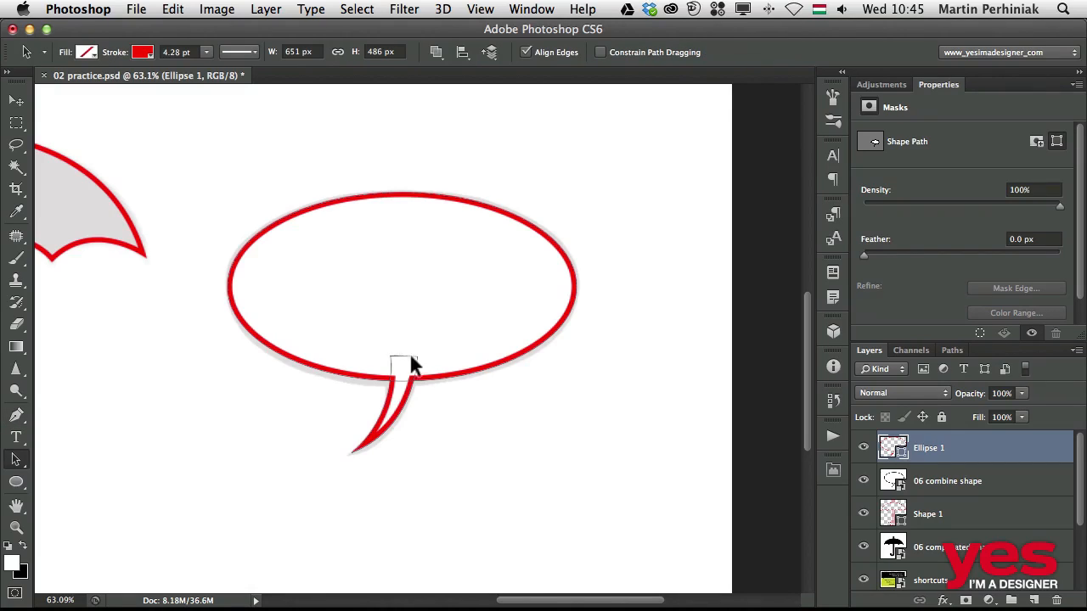
click(405, 354)
click(478, 365)
click(1008, 484)
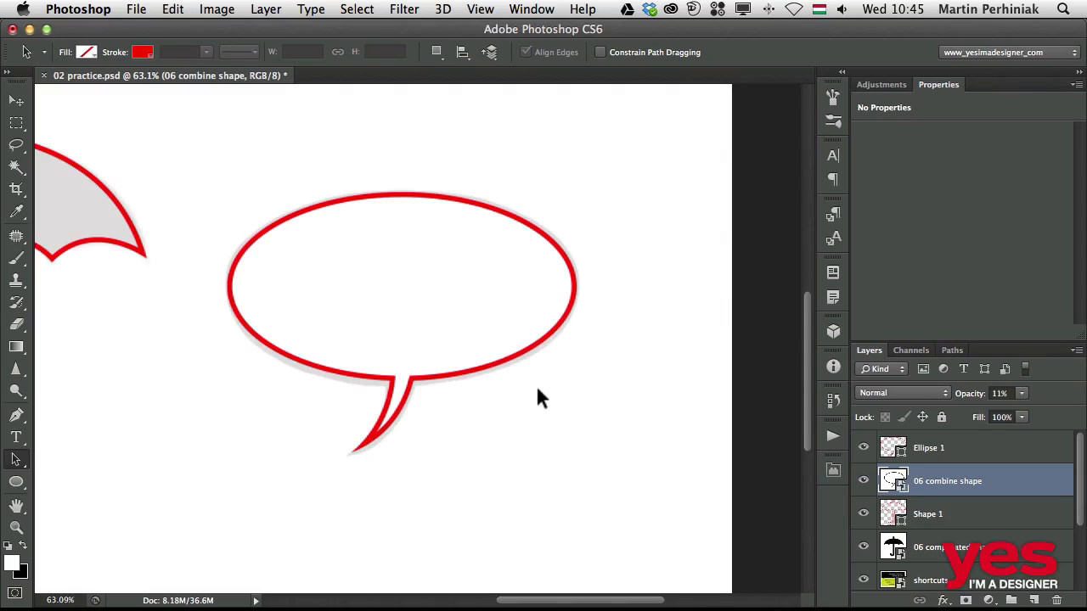
click(964, 446)
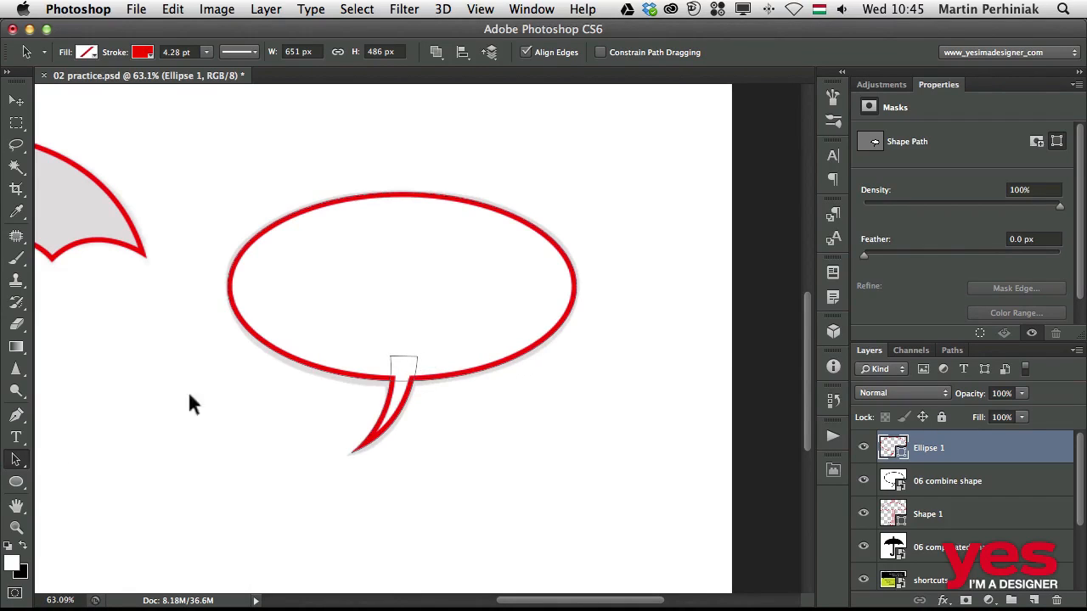
Move the bubble's tail along the ellipse's lower edge and free-transform it to about 133% width, 110% height and -10.7° rotation
drag(408, 363, 456, 344)
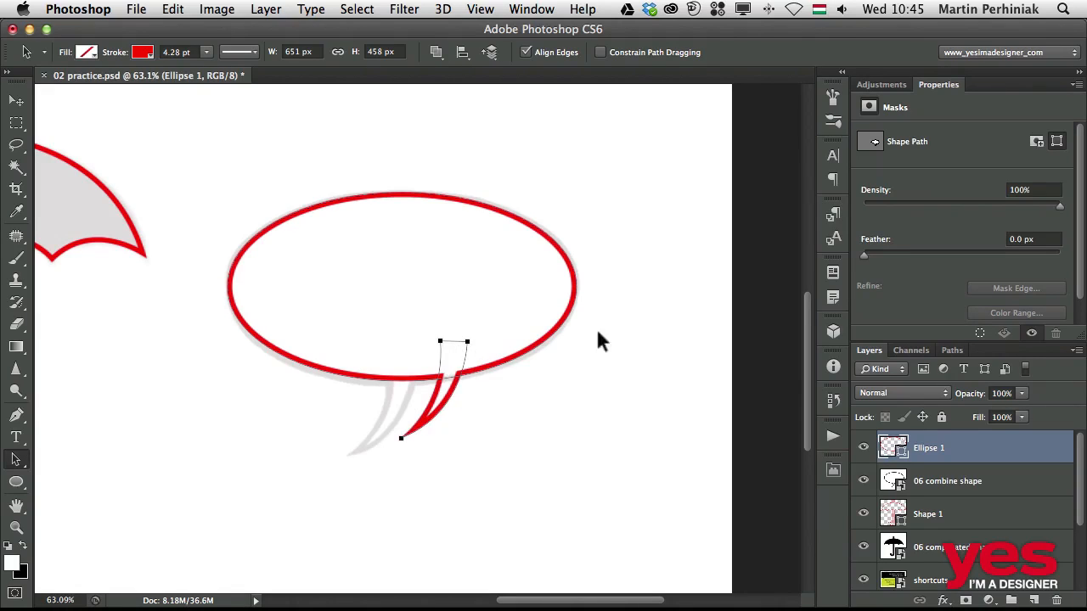
click(454, 350)
click(172, 9)
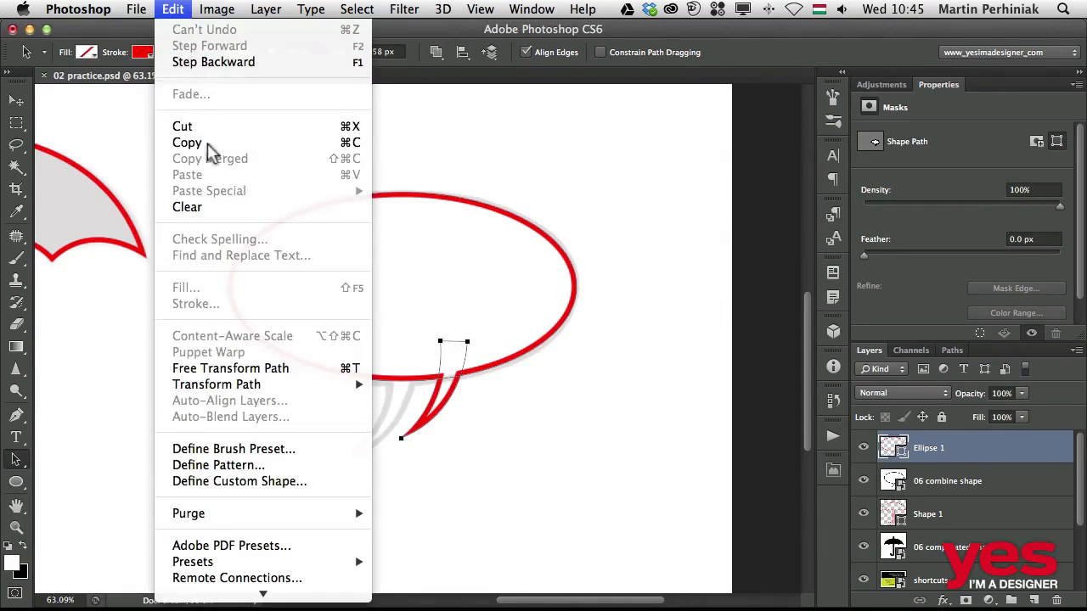
click(249, 373)
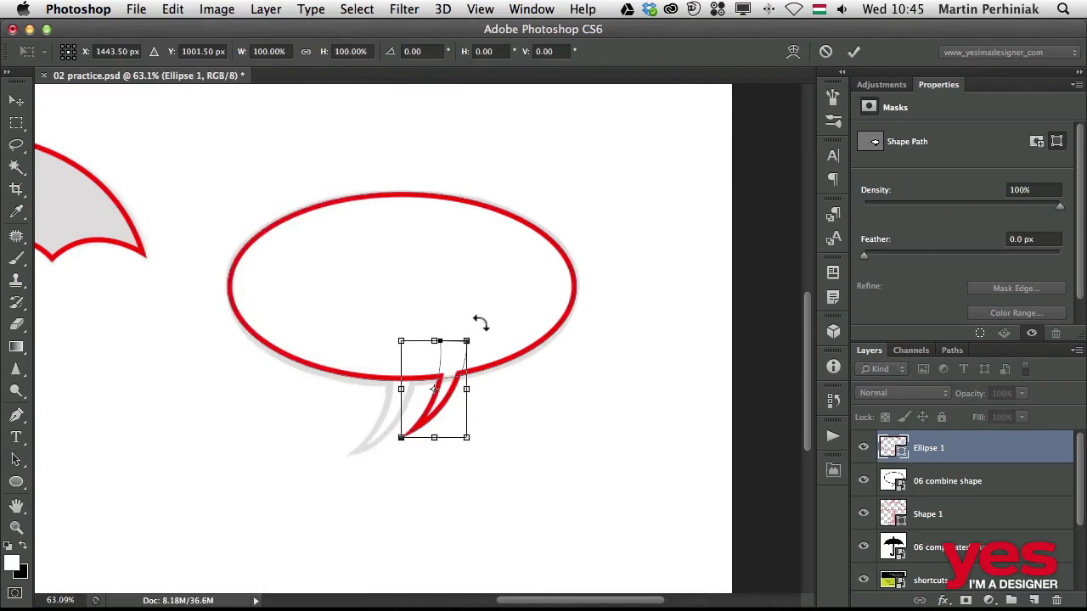
drag(480, 318, 462, 338)
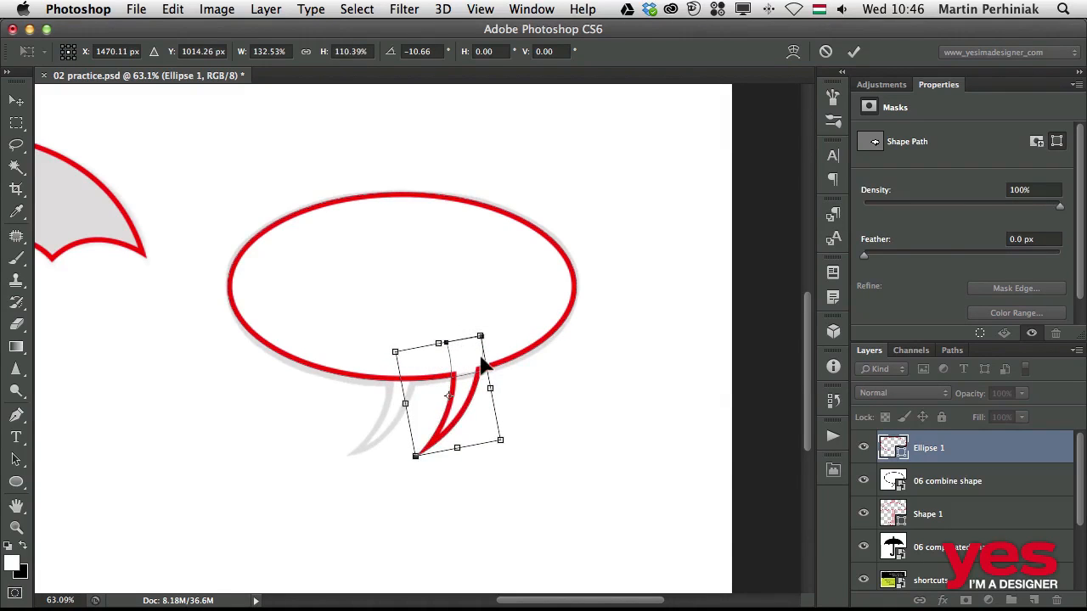
drag(475, 396, 514, 414)
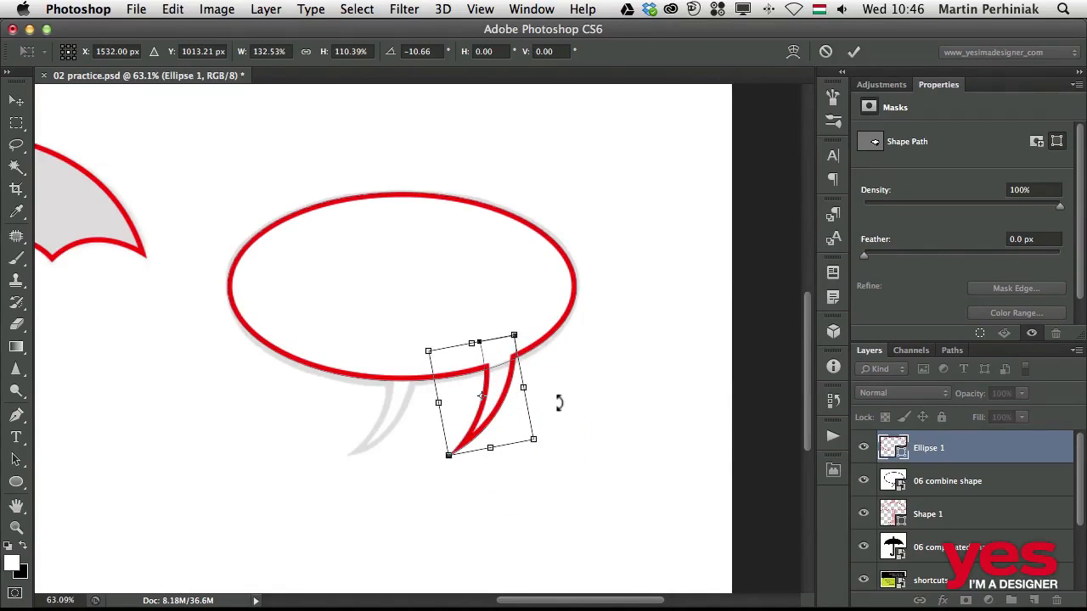
key(Return)
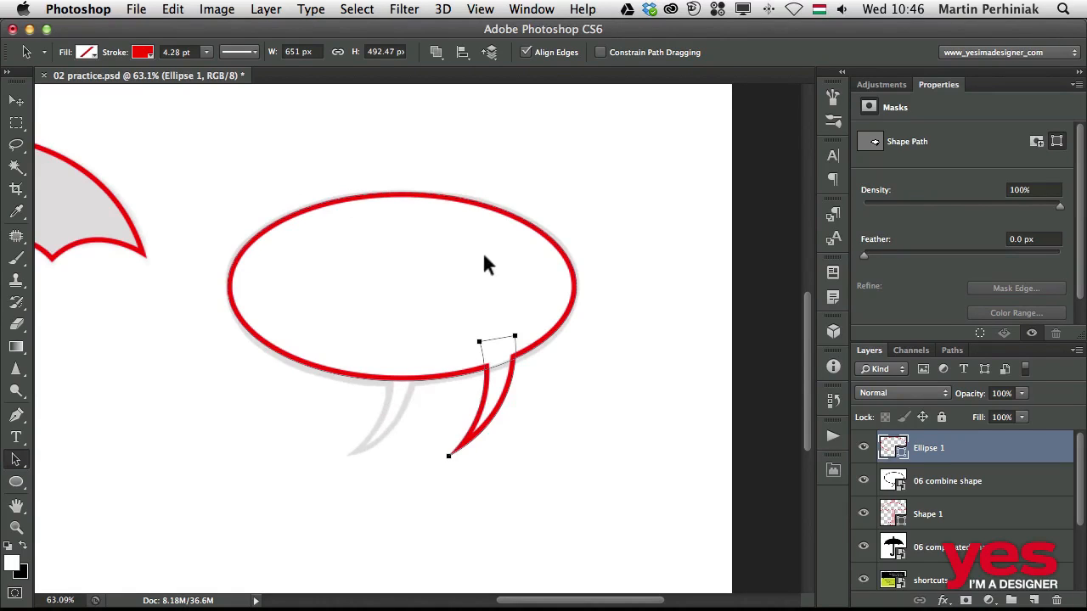
Look over the working files in Adobe Bridge and switch to Illustrator's document with the placed umbrella image
key(super+Tab)
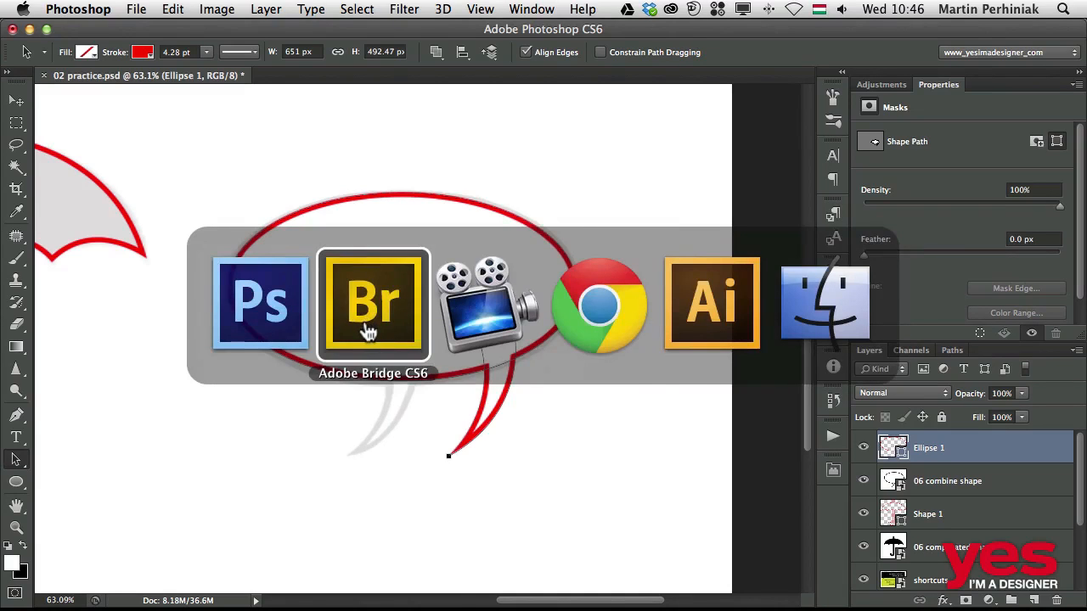
click(366, 323)
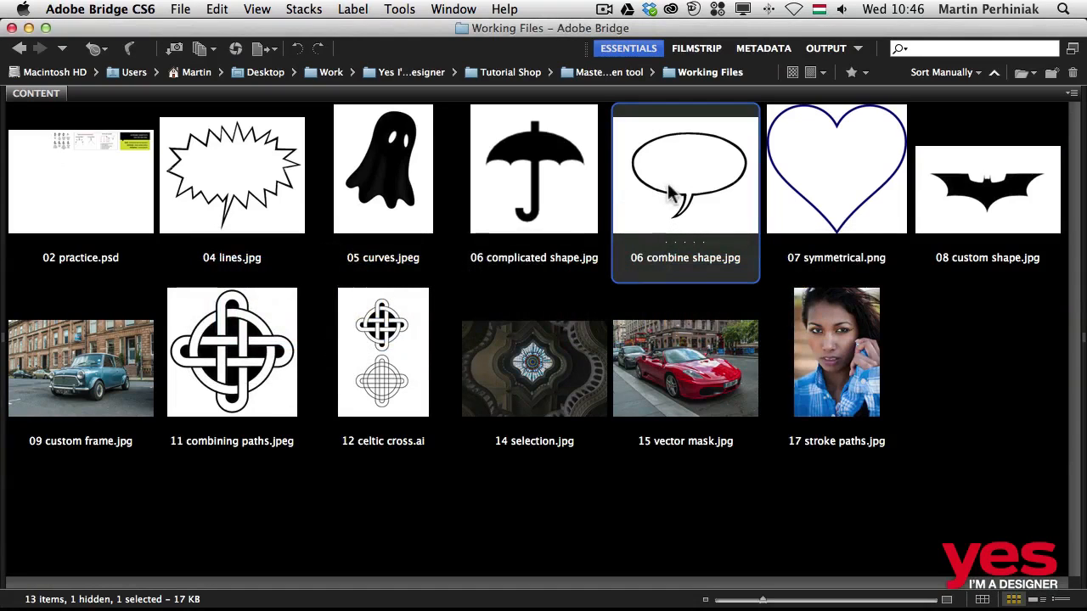
drag(523, 171, 463, 314)
key(super+Tab)
key(super+Tab)
key(super+Tab)
key(super+Tab)
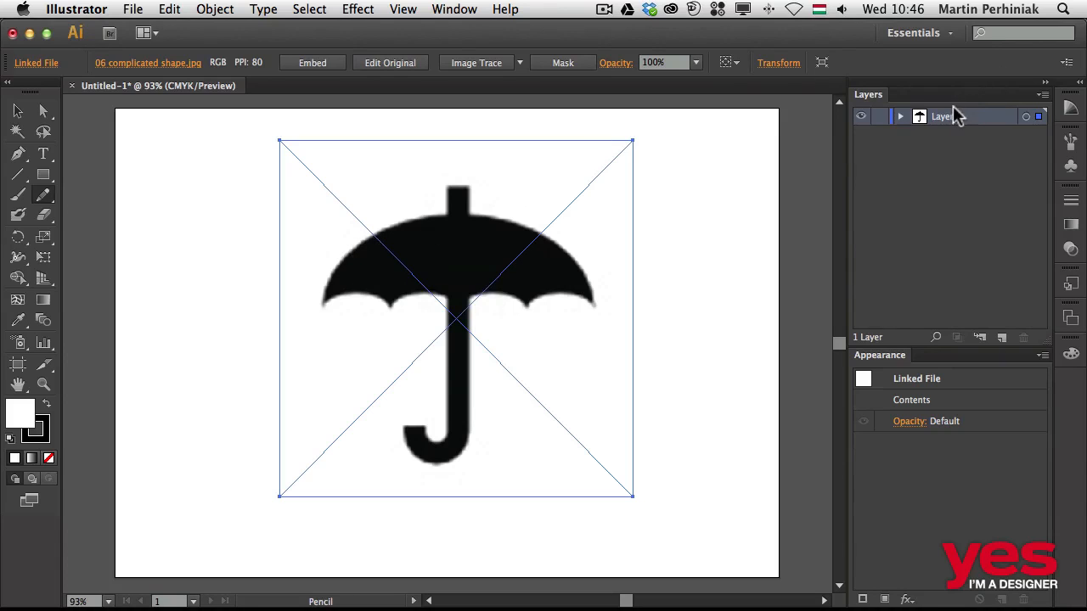
Make Layer 1 a template layer with its images dimmed to 50%, and add a new layer above it
double_click(977, 114)
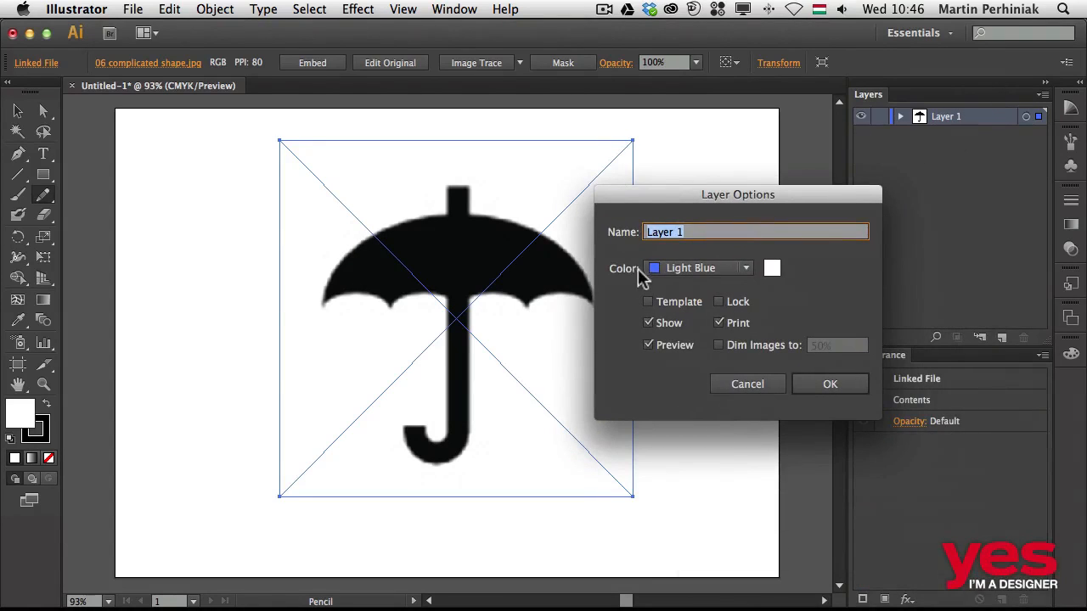
click(676, 303)
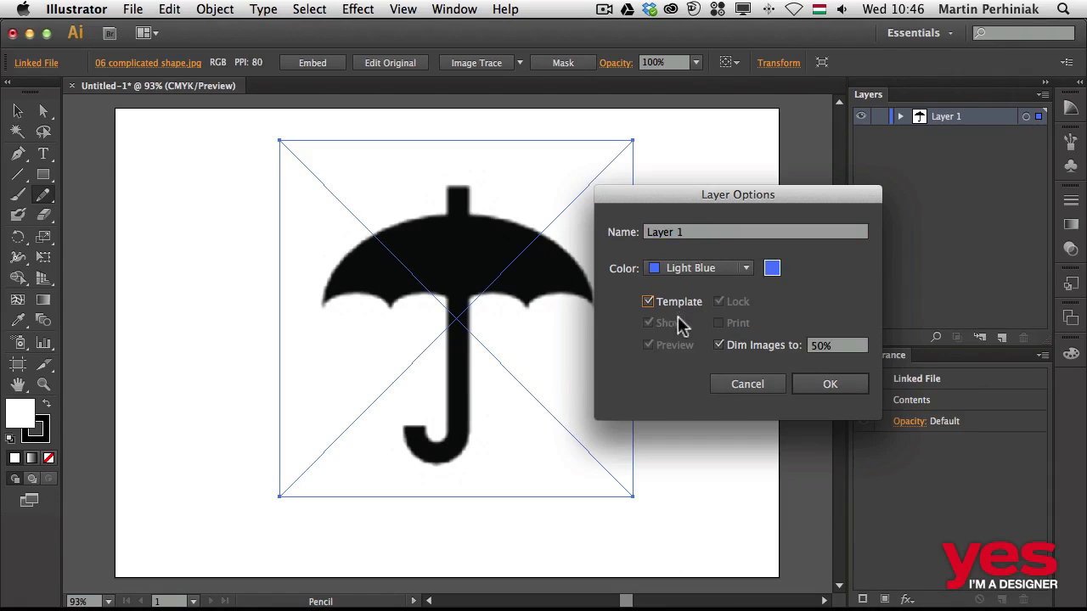
click(829, 384)
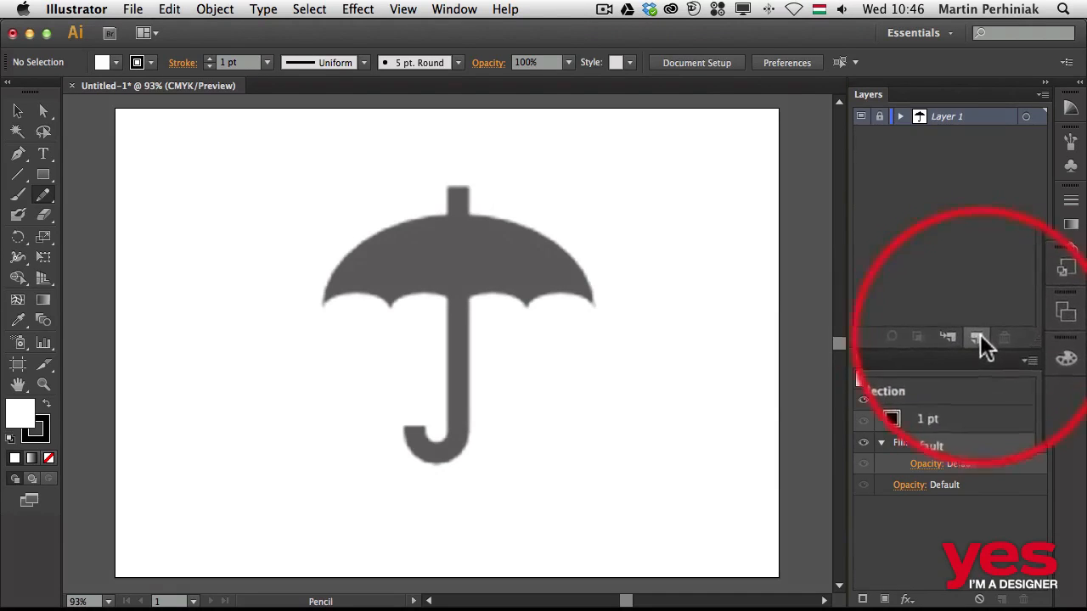
click(1003, 337)
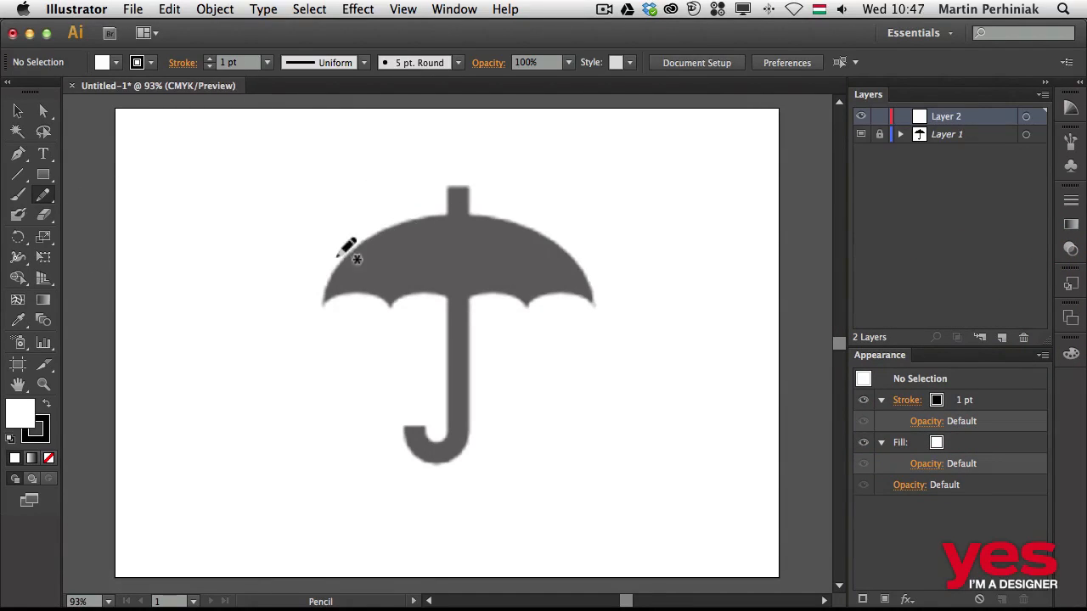
Set the fill to None and the stroke colour to red, and delete the stray Pencil mark beside the umbrella
click(118, 62)
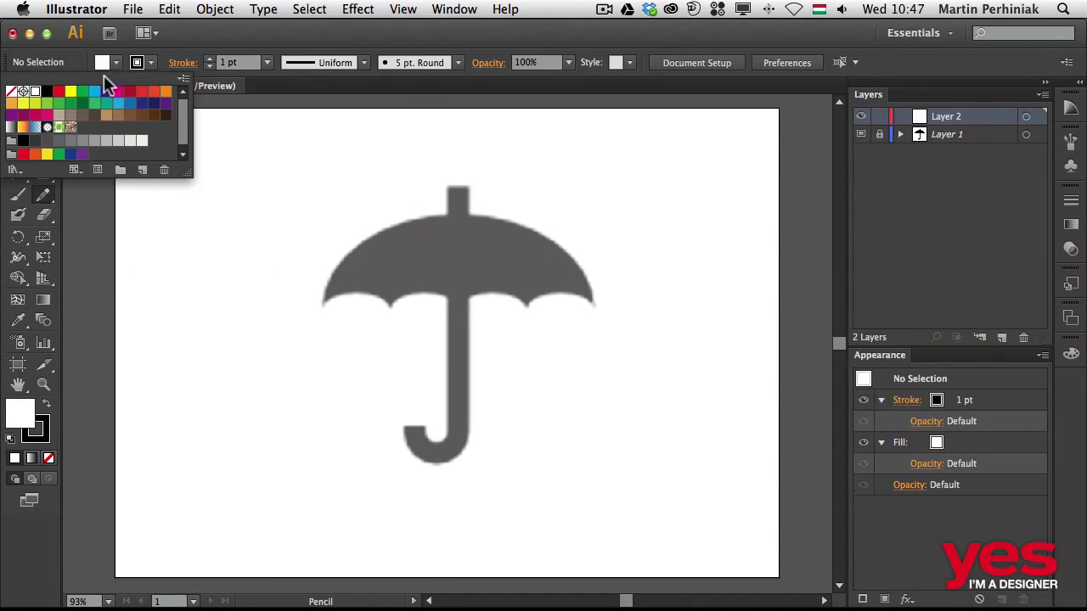
click(11, 90)
click(149, 64)
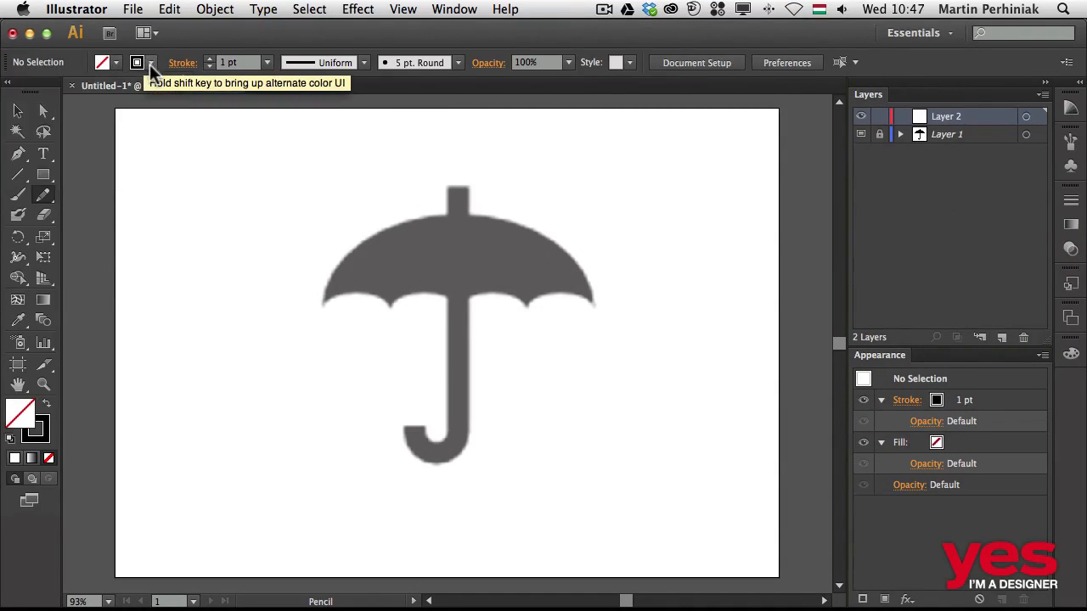
click(151, 61)
click(59, 90)
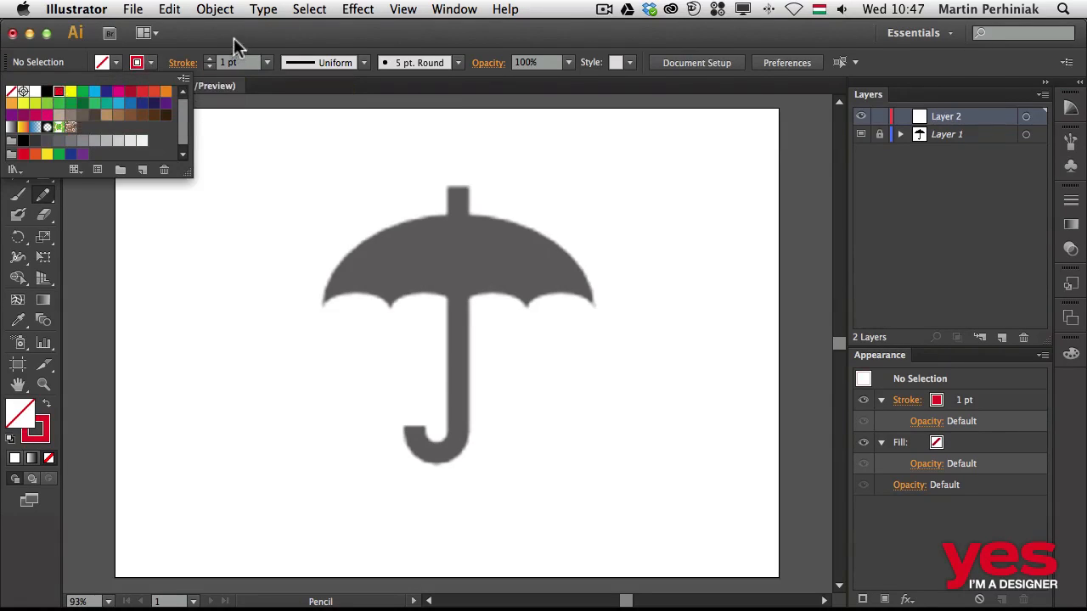
click(234, 37)
drag(308, 228, 315, 227)
key(Delete)
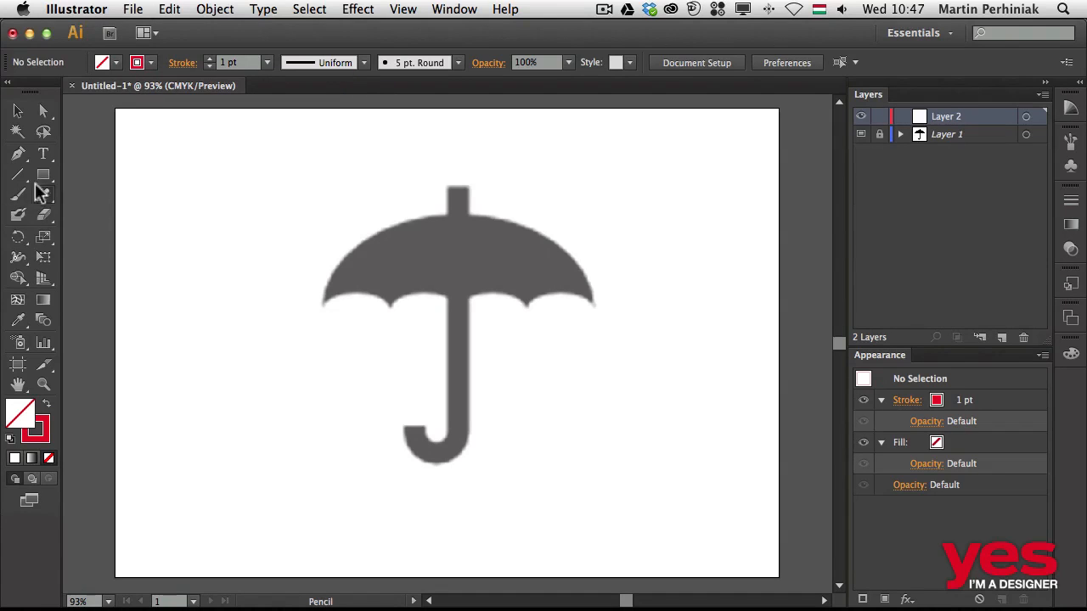
Try drawing two freehand curves over and beside the umbrella with the Pencil tool, and undo both
click(18, 154)
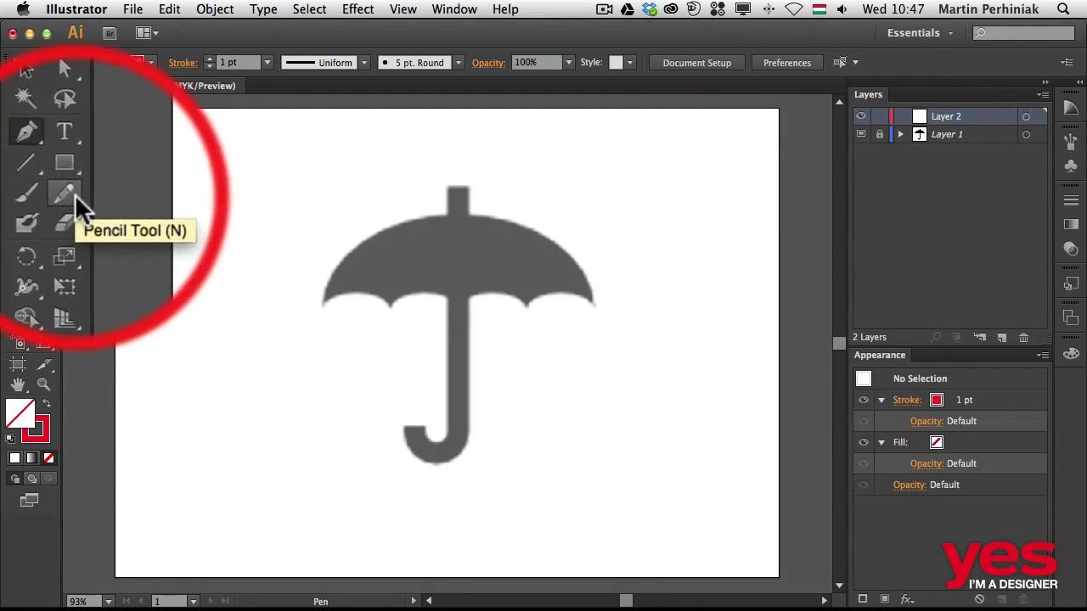
click(43, 195)
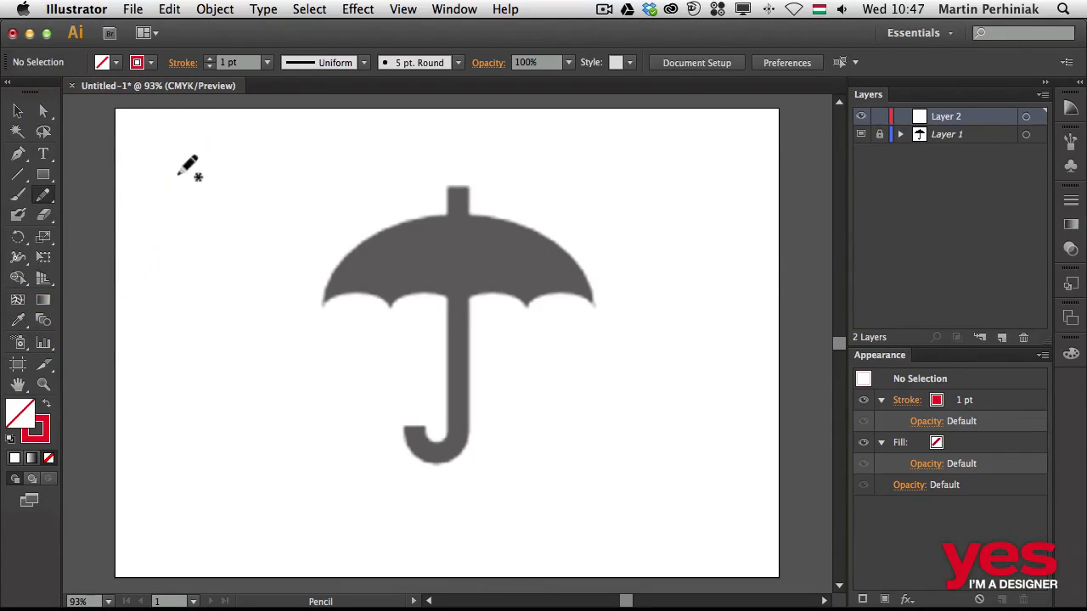
mouse_move(159, 201)
mouse_down()
mouse_move(237, 177)
mouse_move(401, 259)
mouse_move(524, 216)
mouse_up()
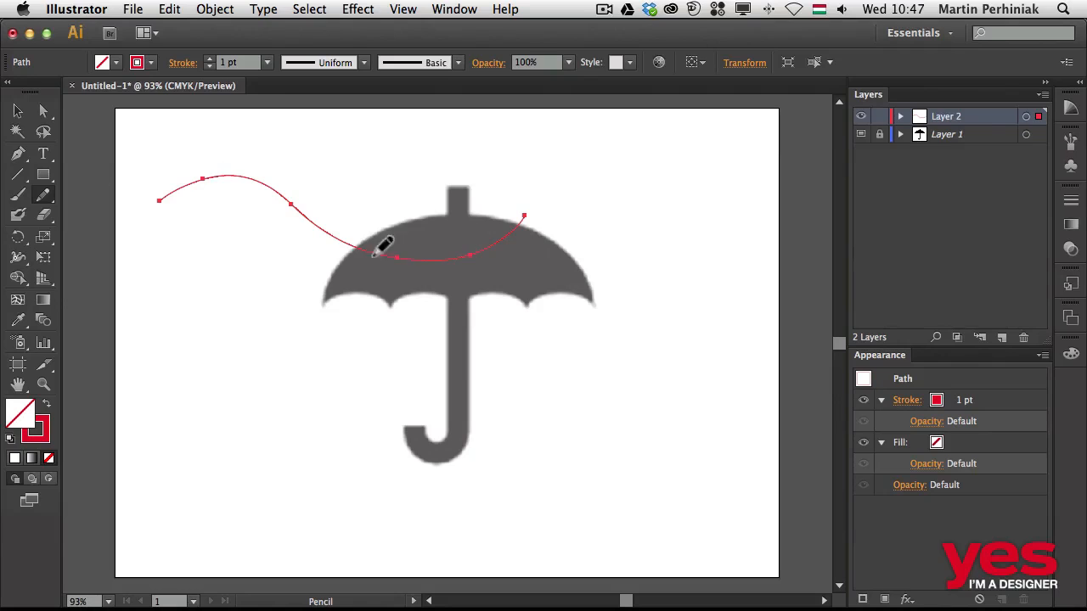
drag(615, 210, 640, 329)
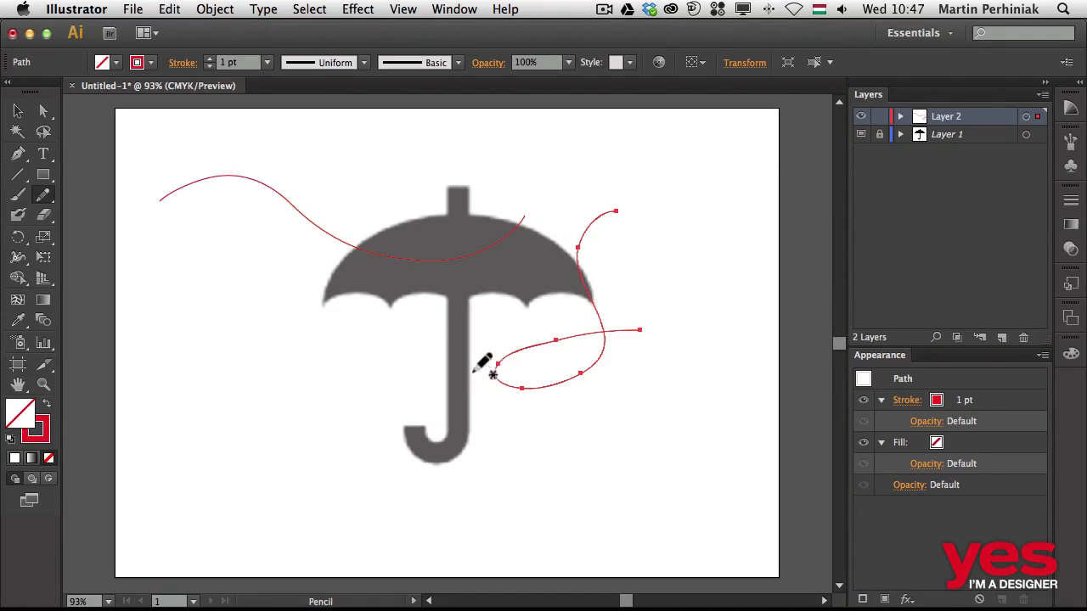
key(super+z)
key(super+z)
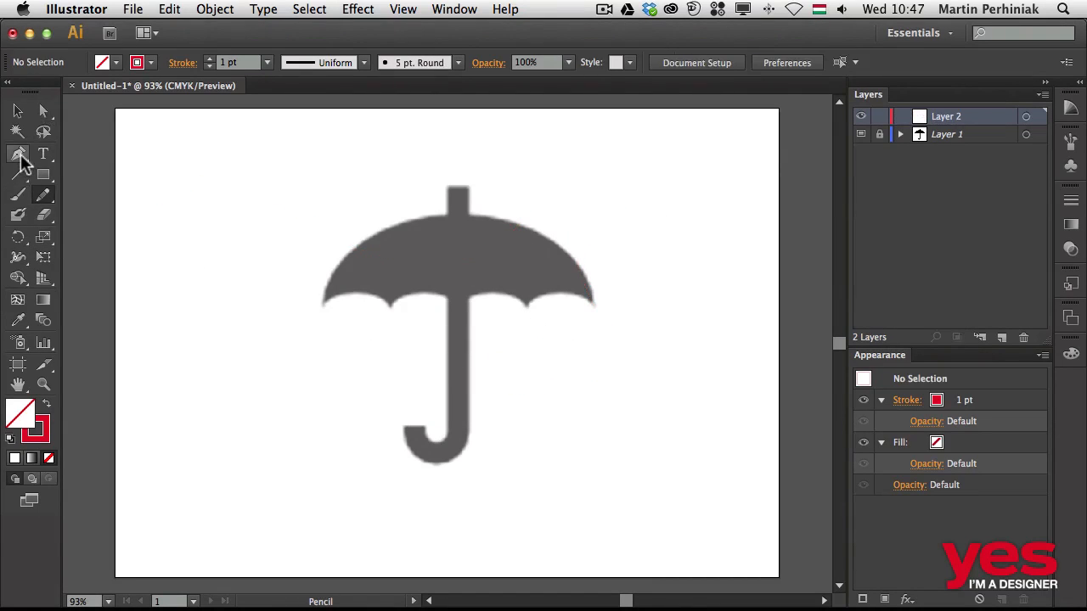
Trace the umbrella canopy's left edge with the Pen tool, from the left tip in one curve up to the top spike
click(19, 154)
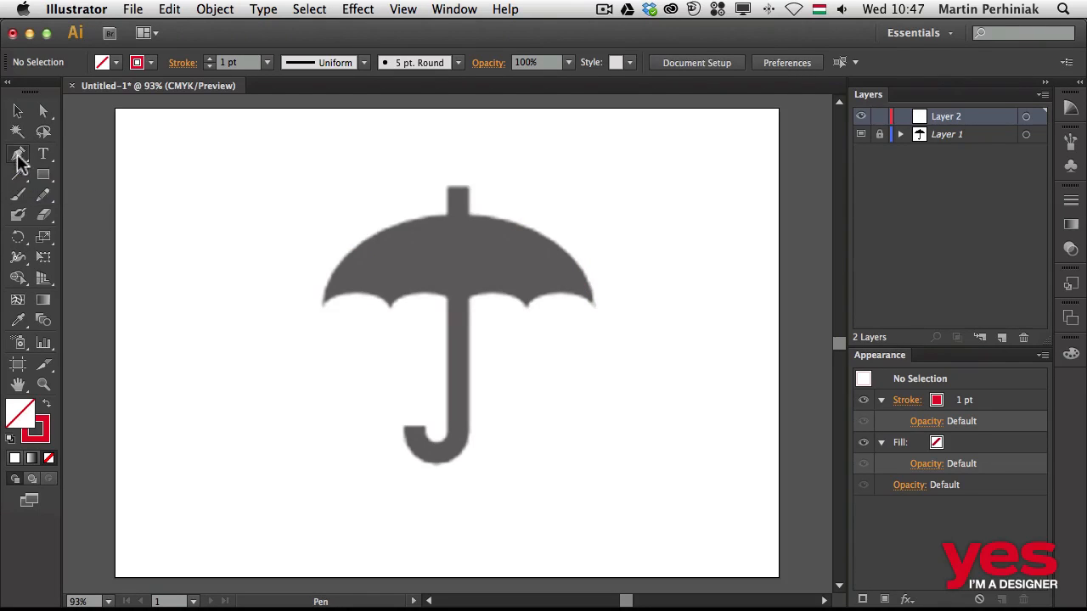
key(super+space)
drag(275, 153, 612, 501)
click(255, 317)
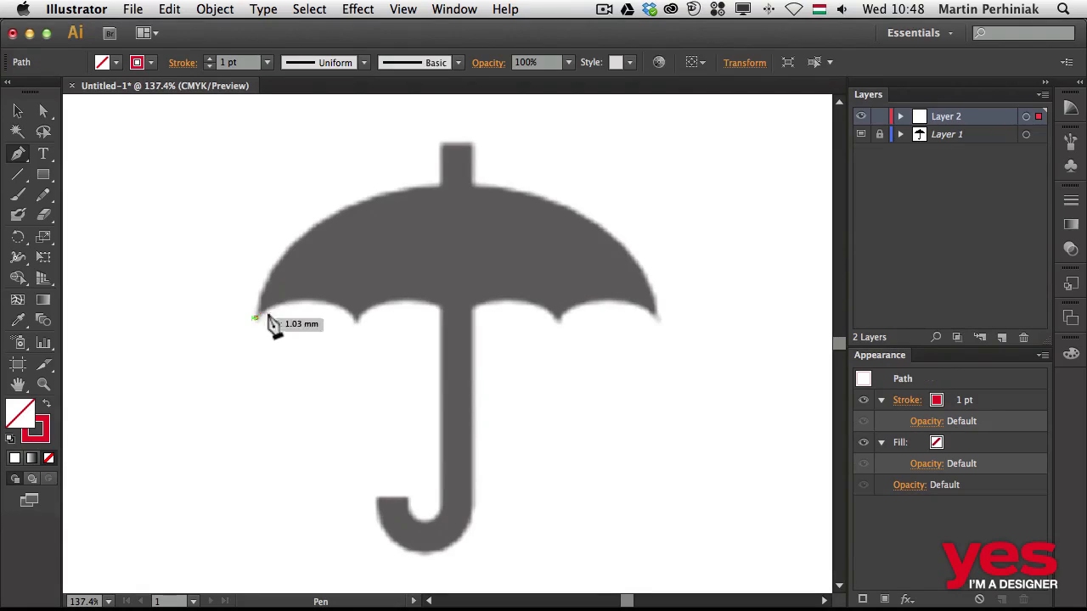
drag(439, 184, 619, 173)
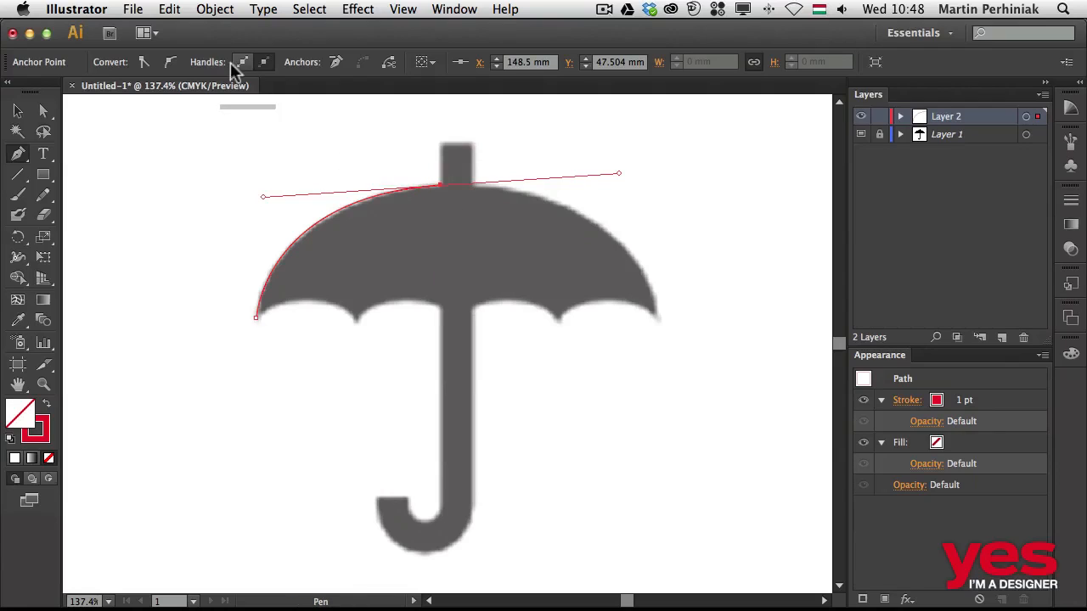
Set the traced path's stroke weight to 5 pt
click(964, 402)
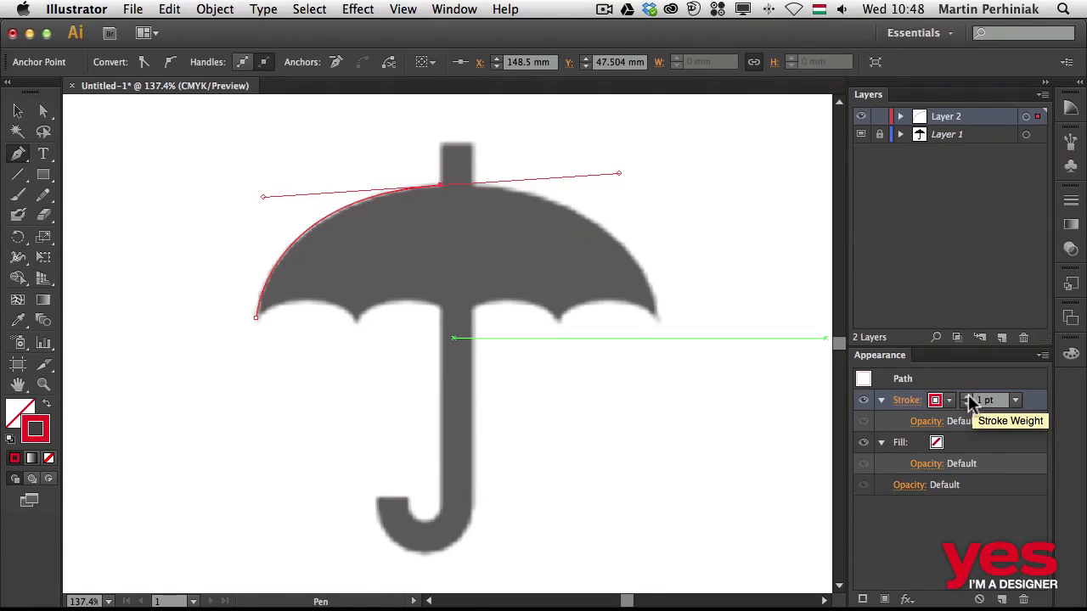
click(966, 396)
click(966, 396)
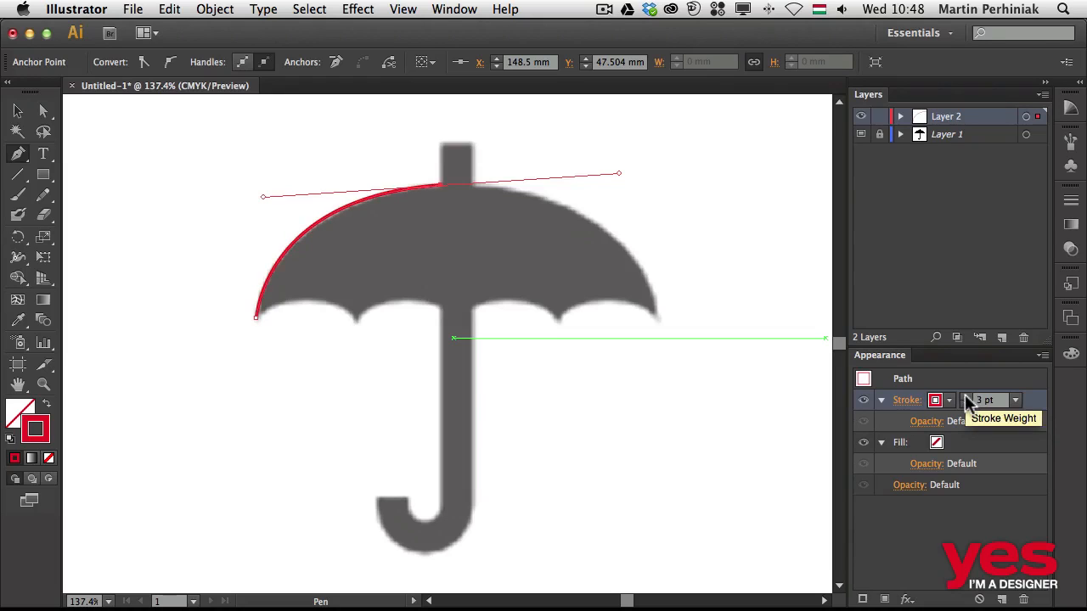
click(966, 395)
click(967, 396)
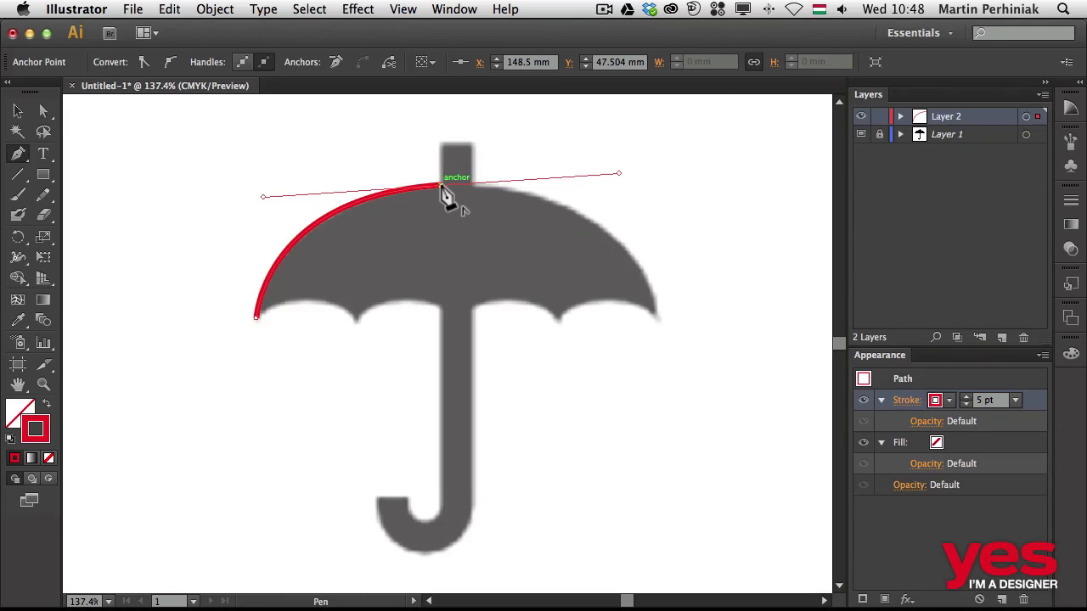
Retract the end anchor's outgoing handle and outline the umbrella's top spike with three straight segments, about 12 mm high
mouse_move(442, 191)
mouse_down()
mouse_move(274, 201)
mouse_move(606, 187)
mouse_move(427, 213)
mouse_move(450, 197)
mouse_move(440, 189)
mouse_move(444, 225)
mouse_move(442, 193)
mouse_up()
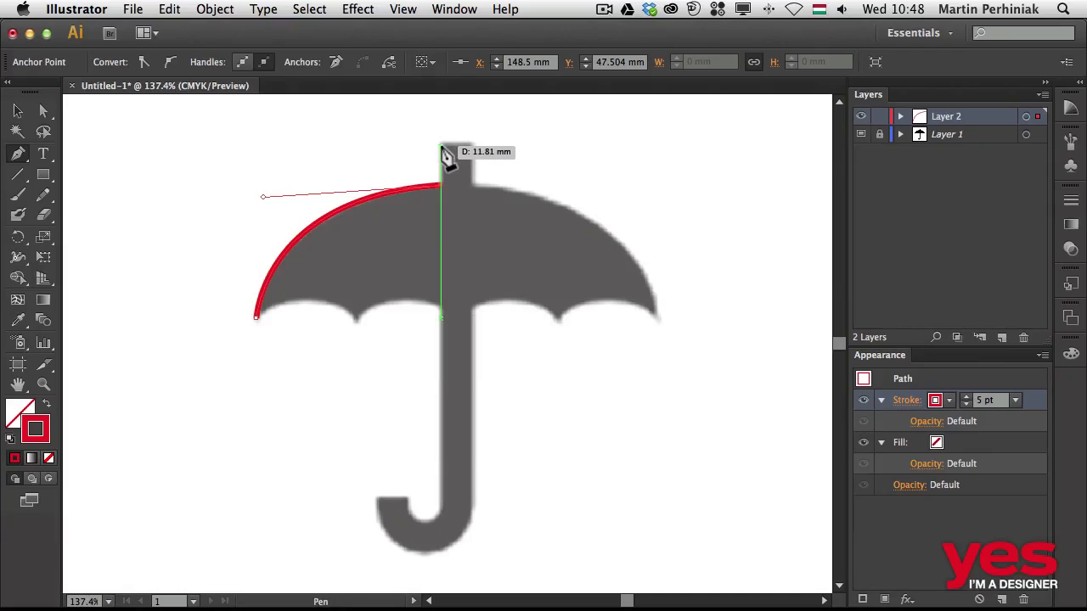
click(440, 146)
click(473, 146)
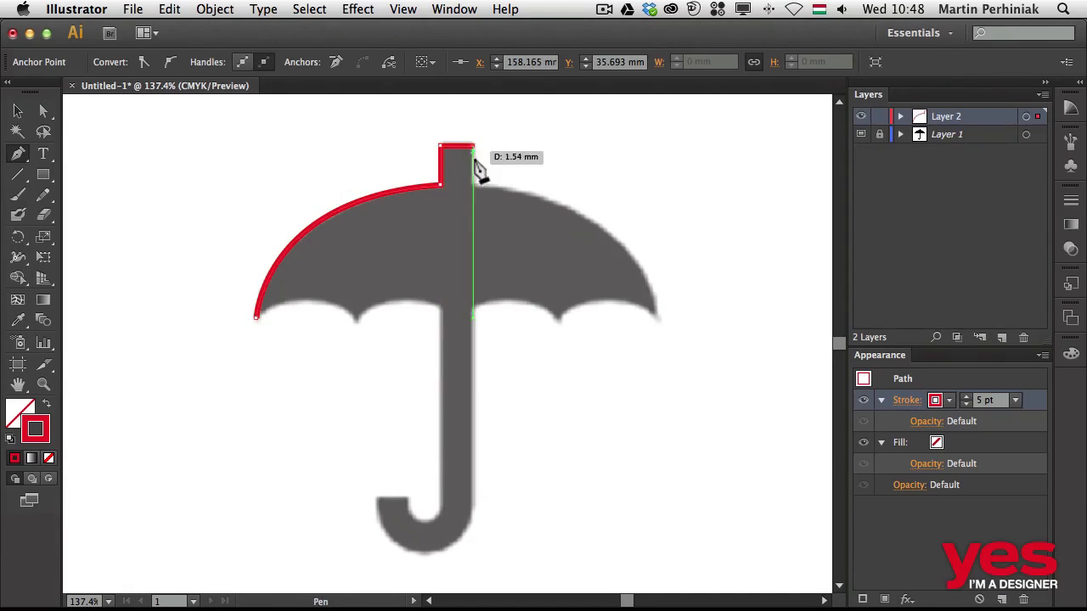
click(474, 185)
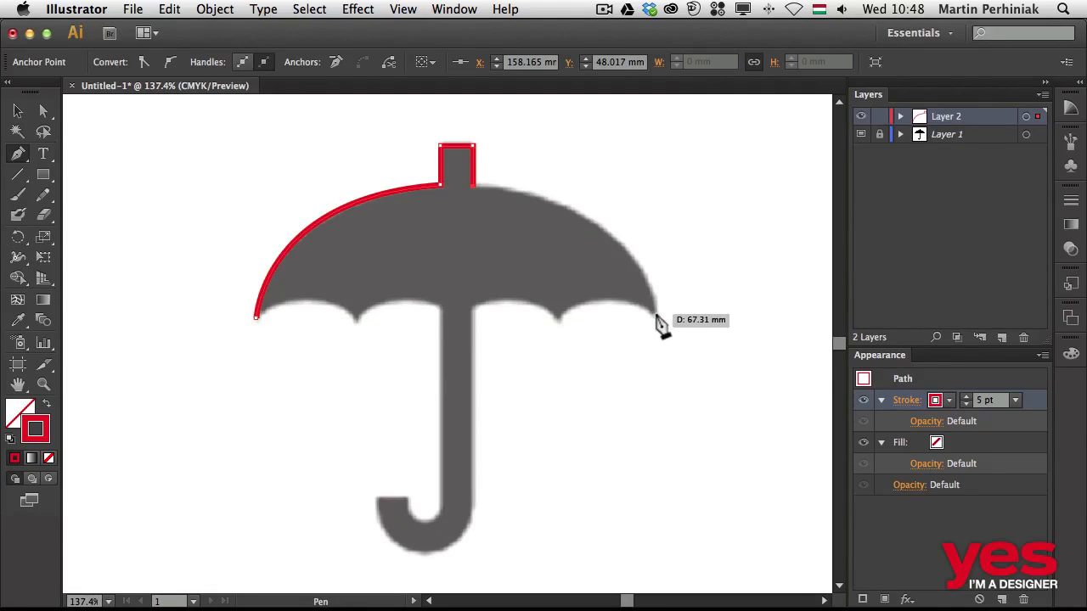
Trace the canopy's right edge and the two right-hand scallops up to the shaft, retracting the outgoing handles at the corners between curves
mouse_move(654, 313)
mouse_down()
mouse_move(677, 445)
mouse_move(673, 436)
mouse_up()
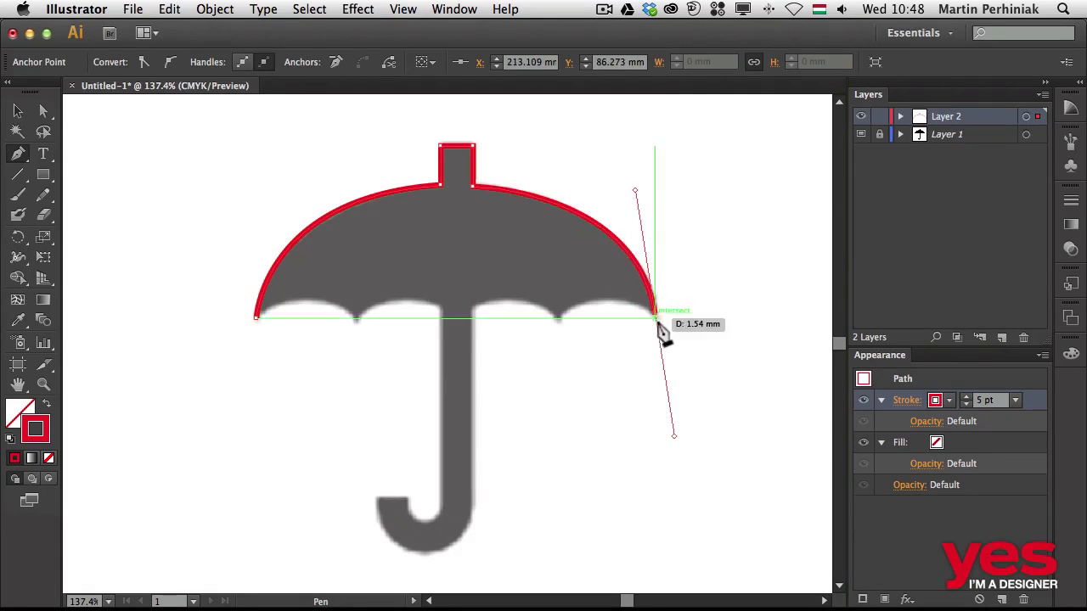
click(654, 313)
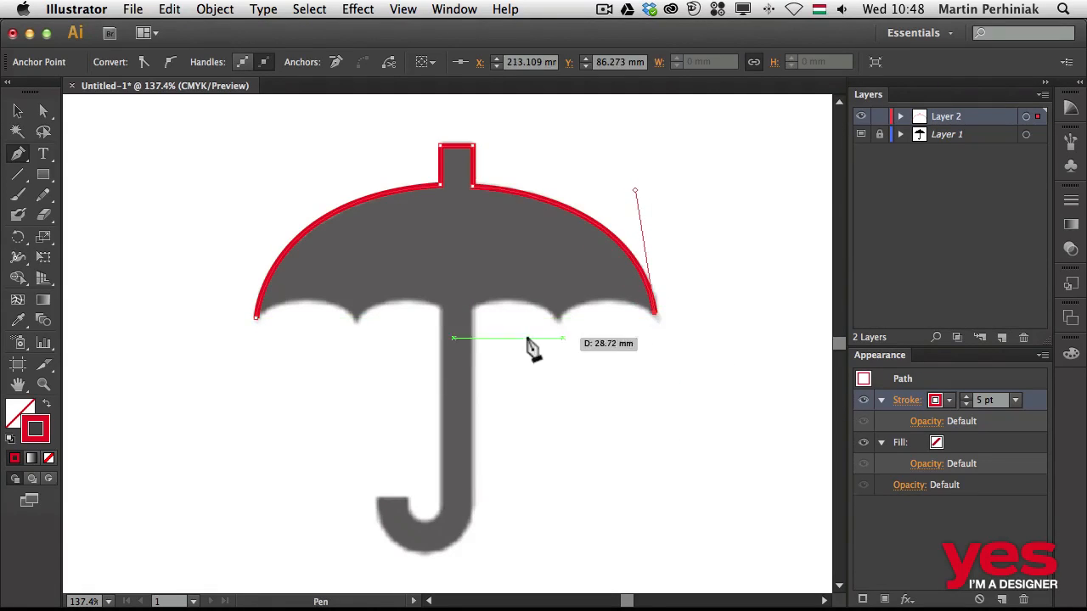
drag(557, 318, 515, 355)
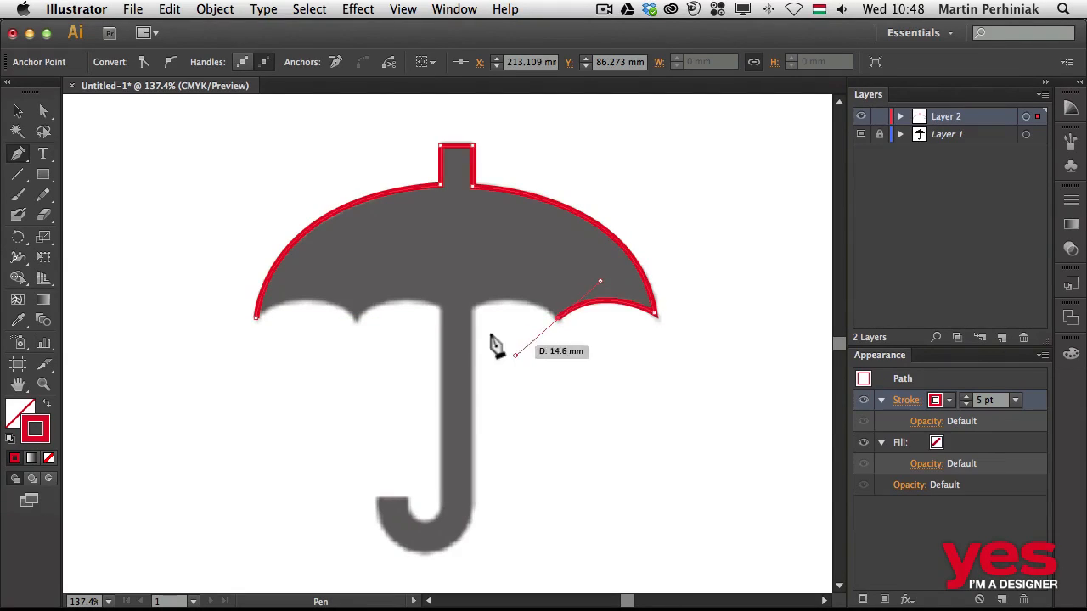
click(557, 318)
drag(472, 307, 413, 337)
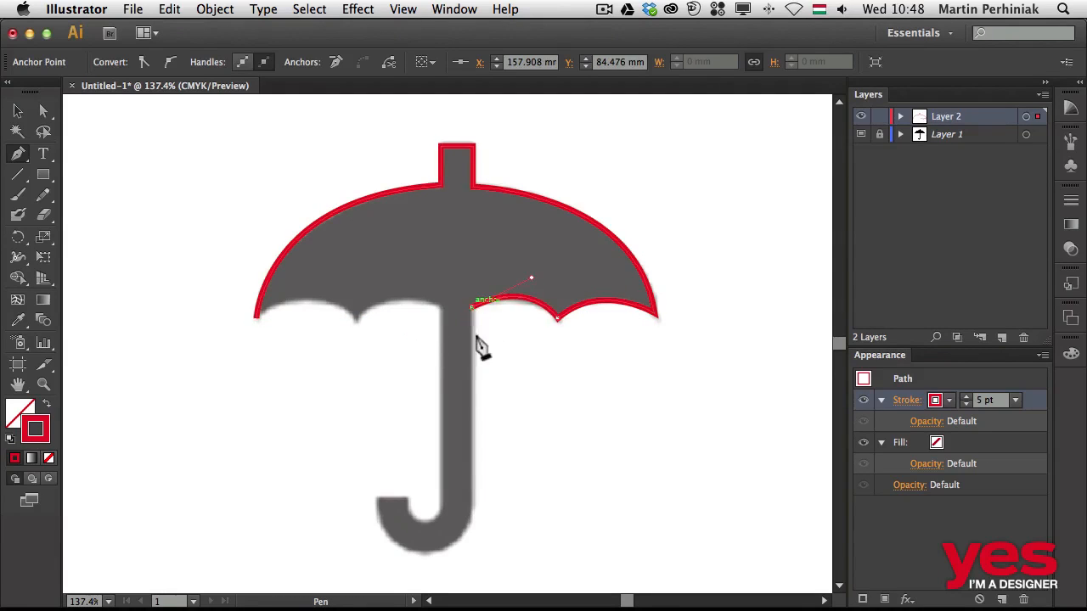
Trace the shaft's right edge and the hooked handle with the Pen tool: outer curve, short straight end and inner curve back to the shaft
click(472, 508)
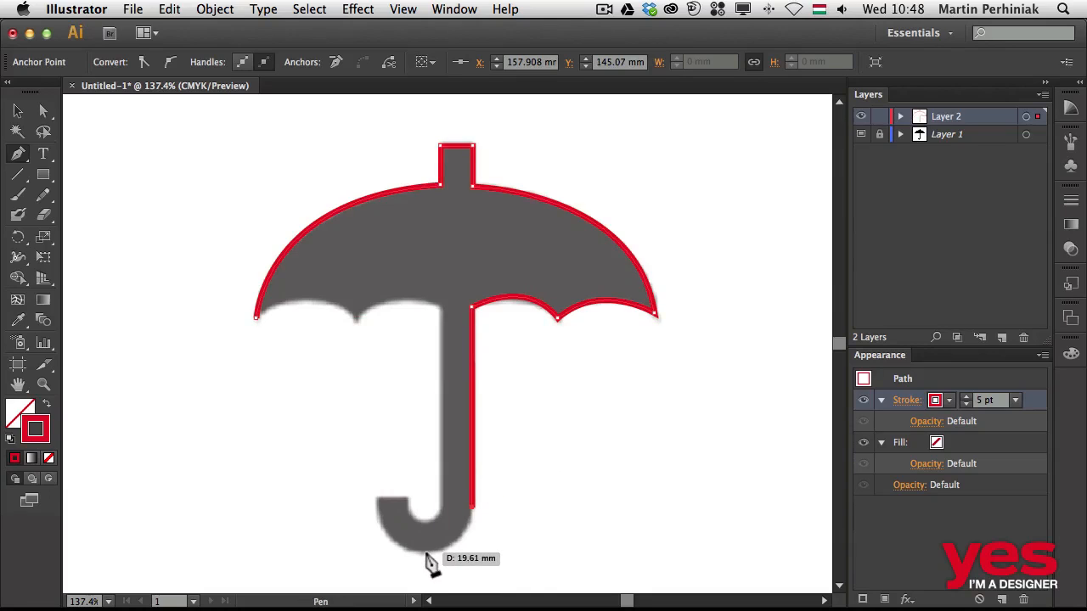
drag(426, 554, 384, 552)
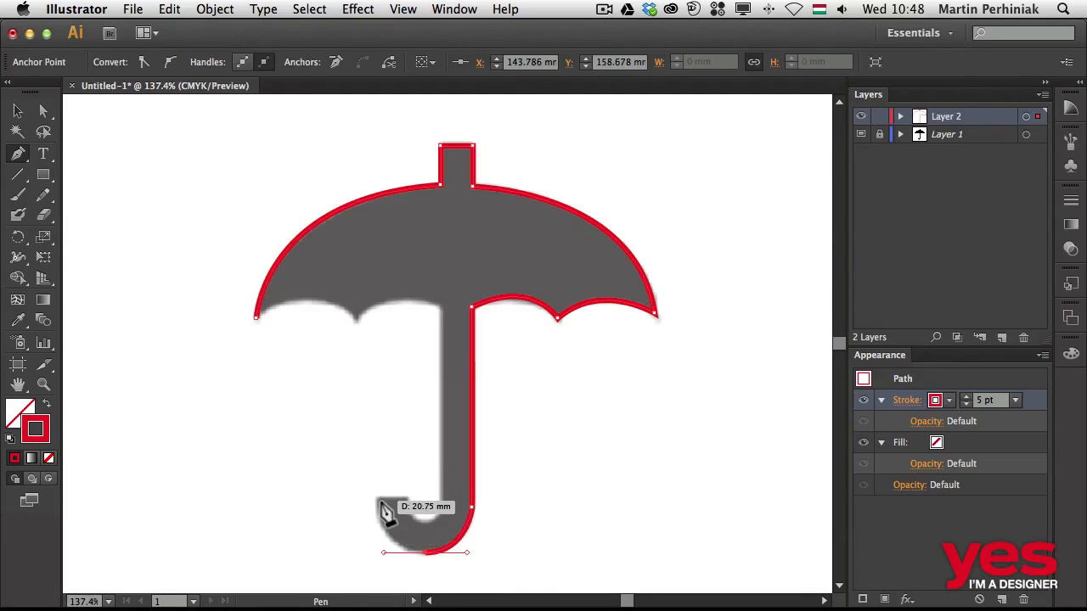
drag(376, 499, 376, 473)
click(376, 499)
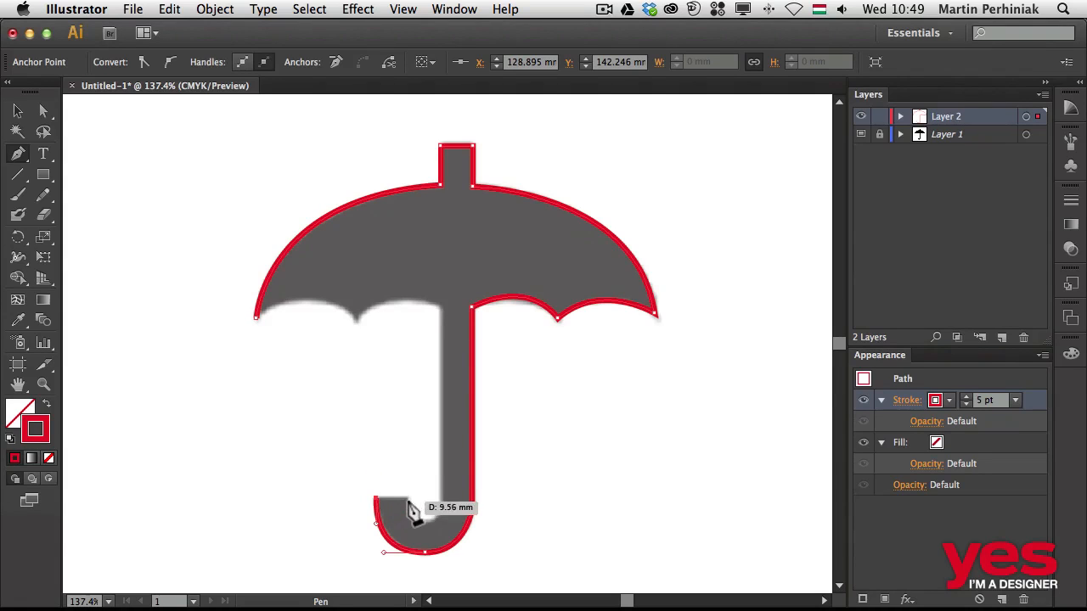
click(408, 499)
mouse_move(424, 521)
mouse_down()
mouse_move(443, 522)
mouse_move(440, 491)
mouse_up()
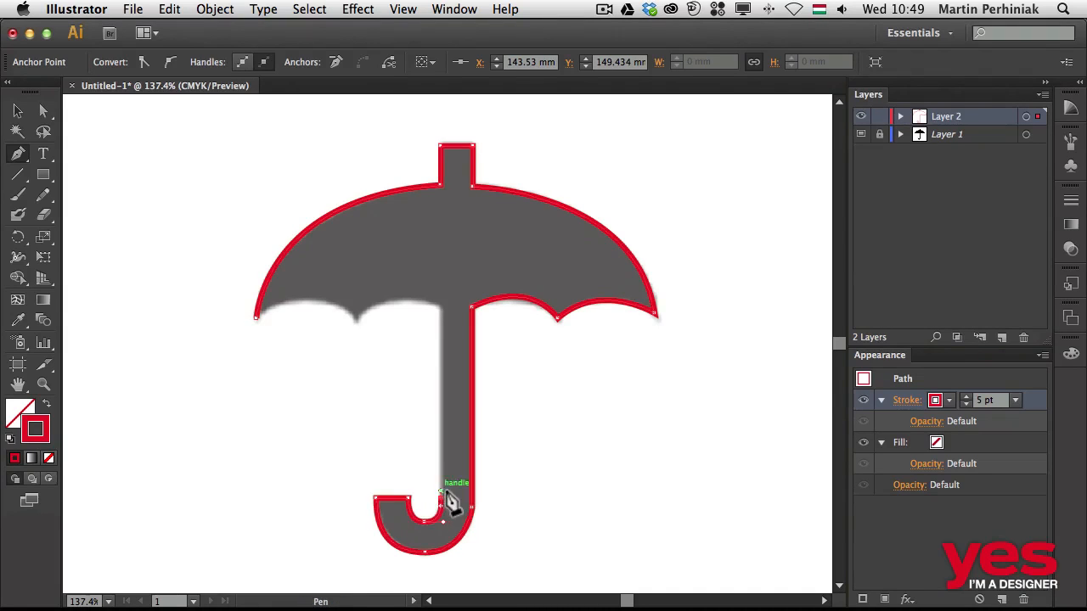
Trace up the shaft's left edge and along the two left-hand scallops, joining the path at its starting point
click(441, 308)
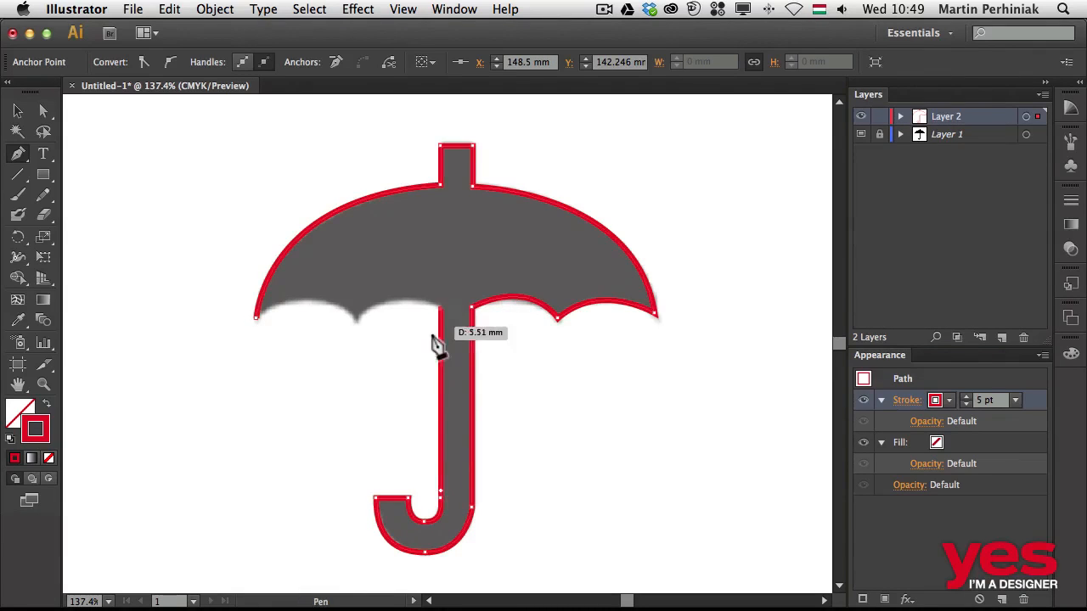
click(355, 320)
drag(315, 358, 315, 358)
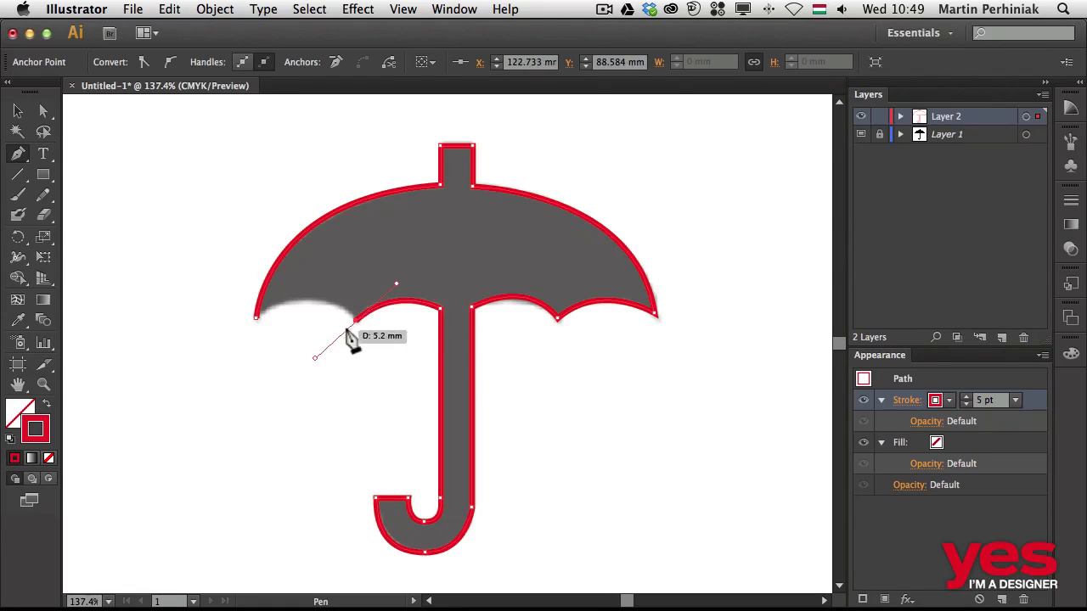
click(356, 320)
drag(256, 319, 195, 365)
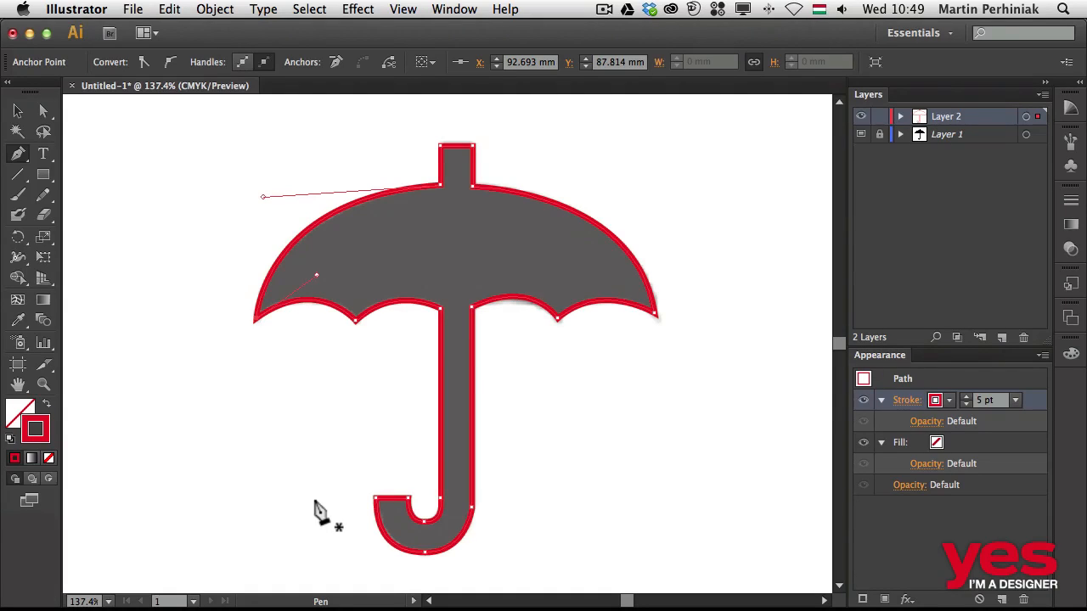
Undo both left-hand scallops back to the top of the shaft's left edge
key(super+z)
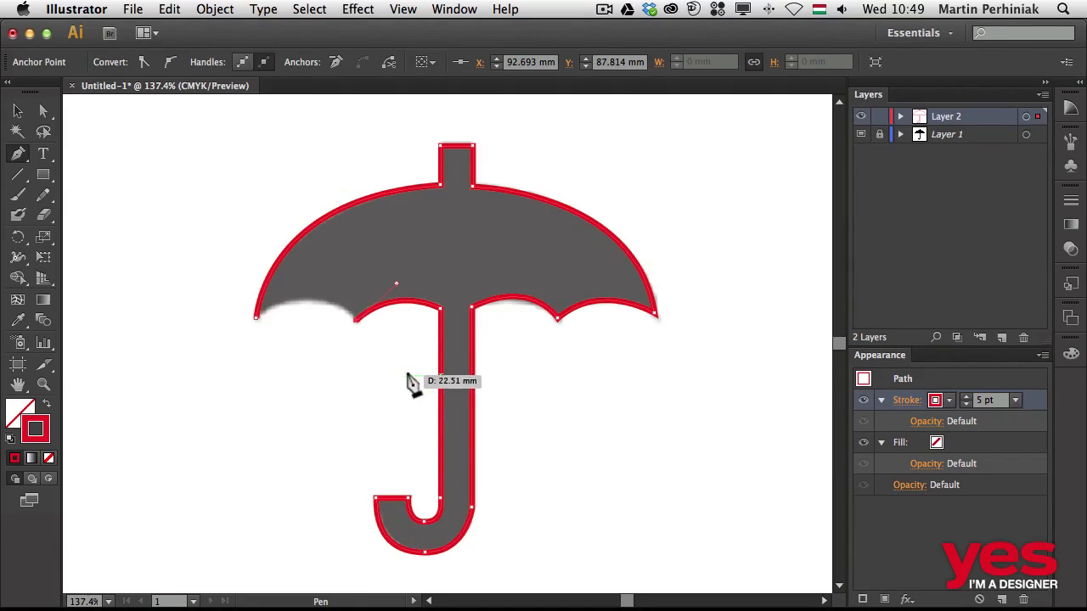
key(super+z)
key(super+z)
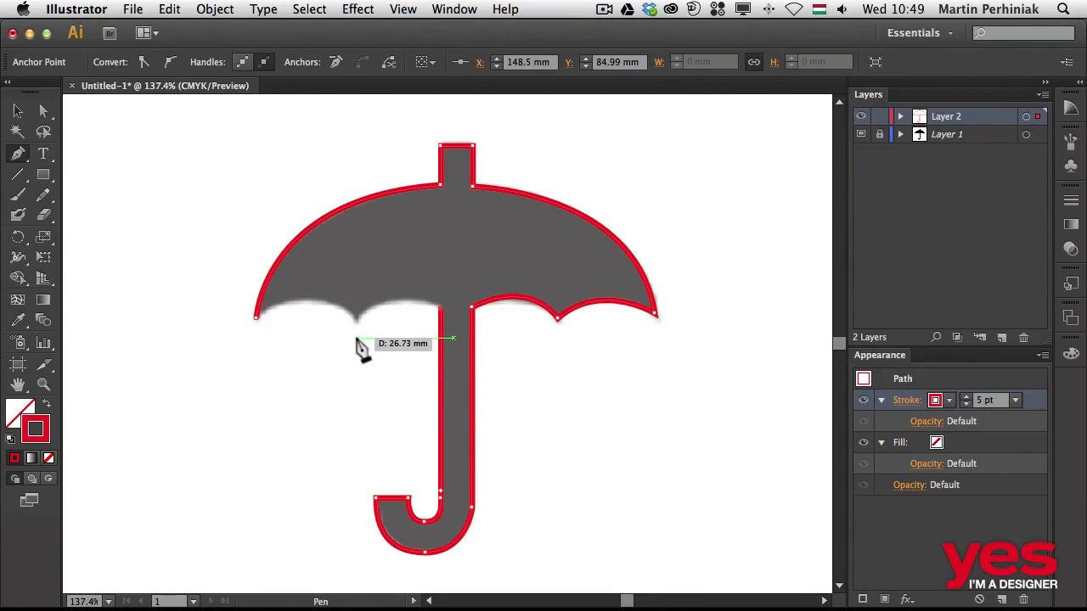
Try shifting a misplaced scallop anchor onto the canopy notch while drawing the curve, and undo the trial segments back to the hook's inner end
drag(353, 338, 318, 374)
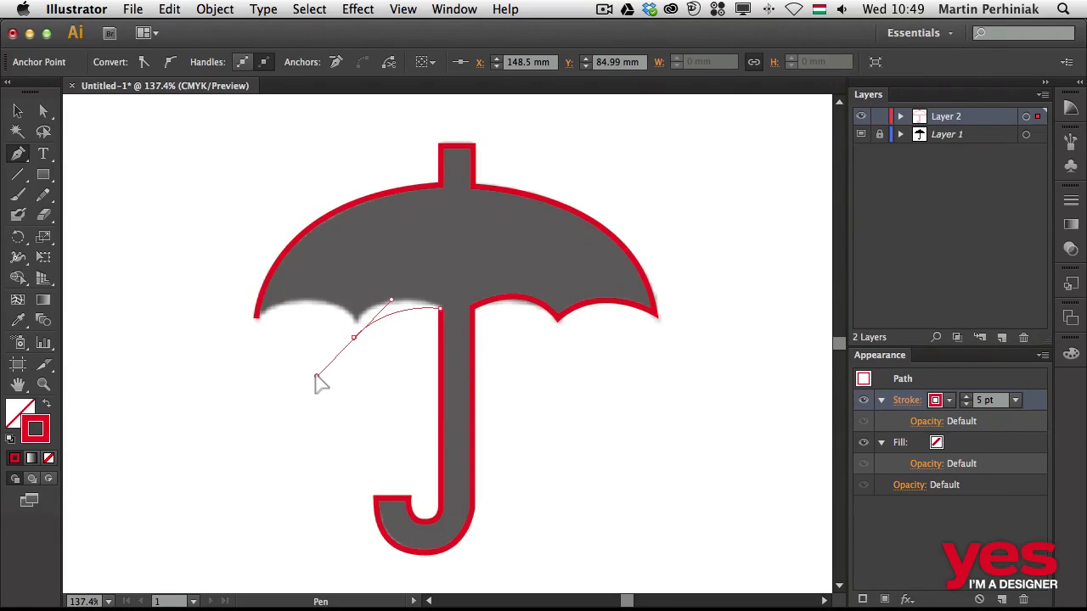
drag(315, 376, 309, 361)
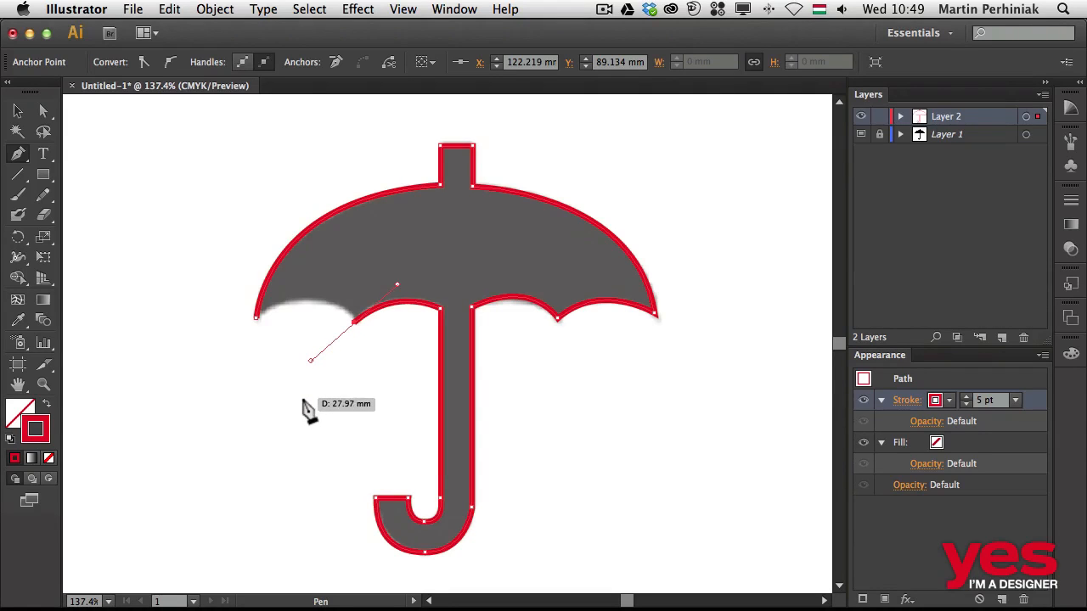
key(super+z)
key(super+z)
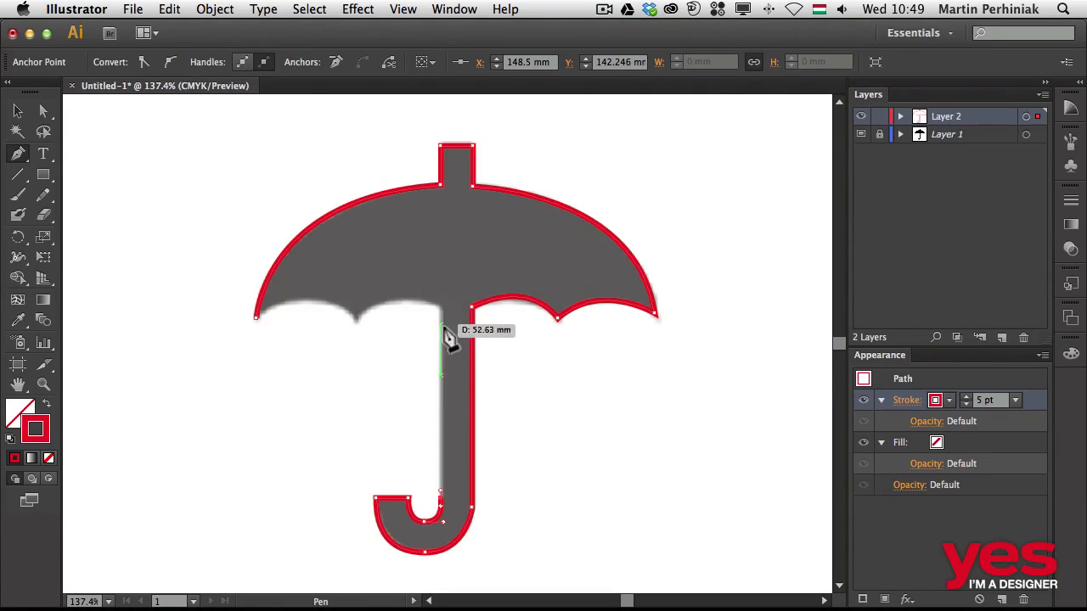
click(429, 310)
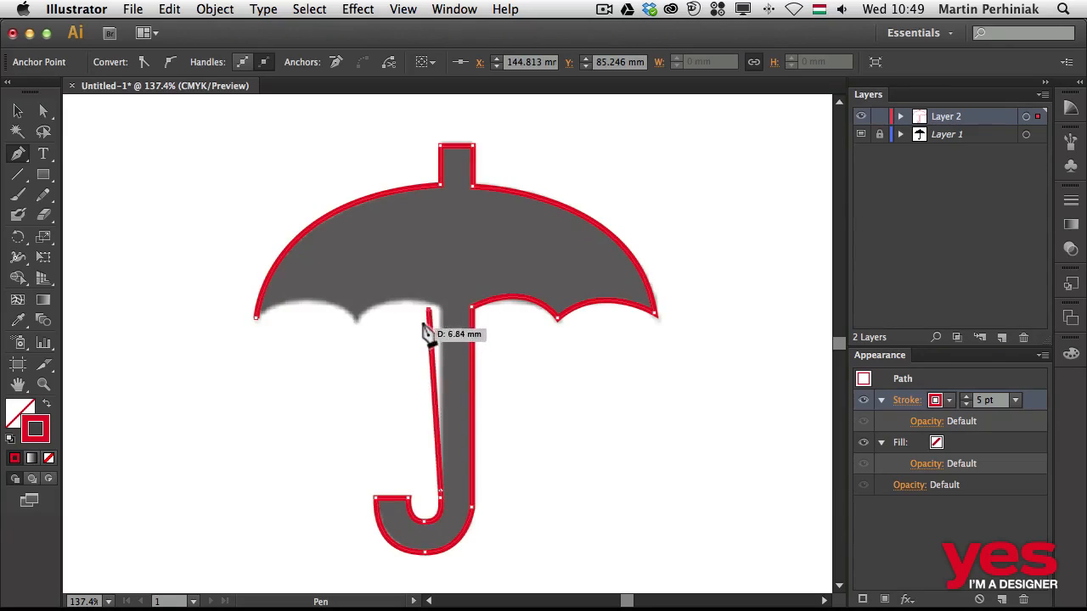
key(super+z)
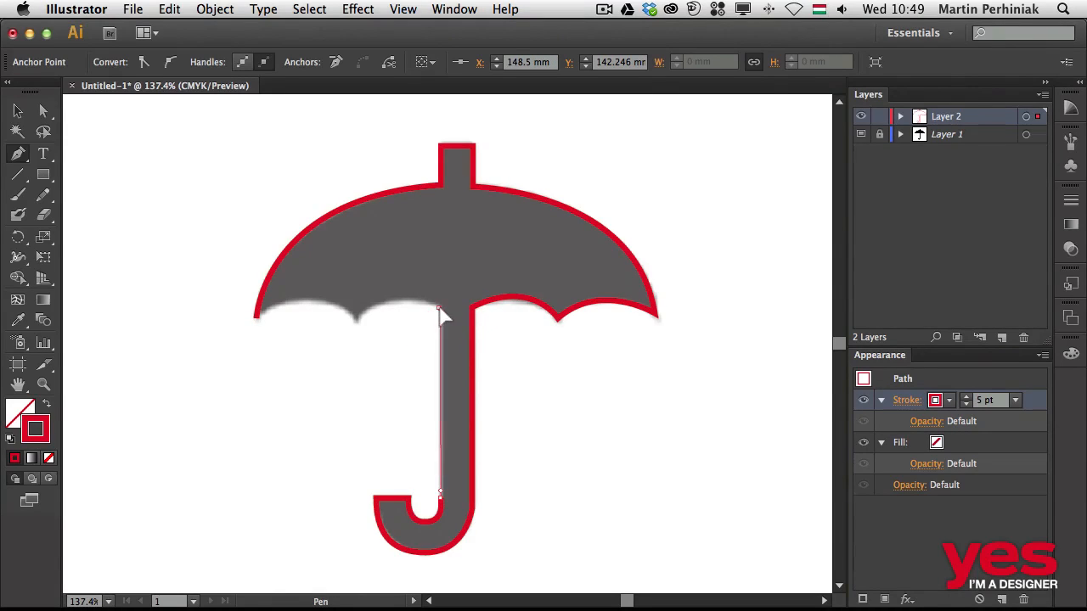
Draw the shaft's left edge and both left-hand scallops, retracting the handle at the notch, then close the umbrella path and deselect it
click(441, 310)
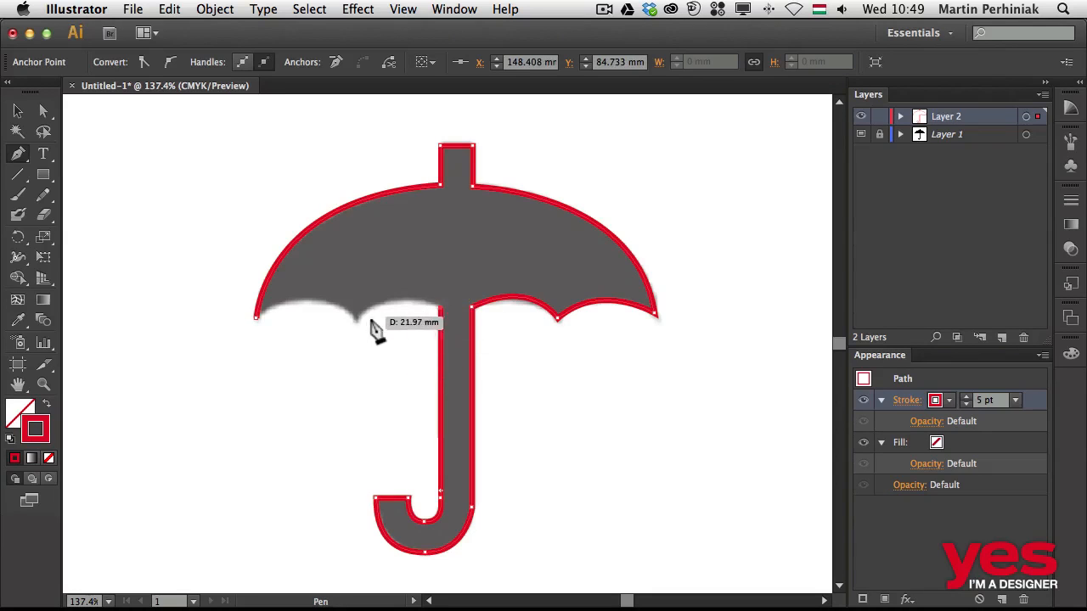
click(359, 285)
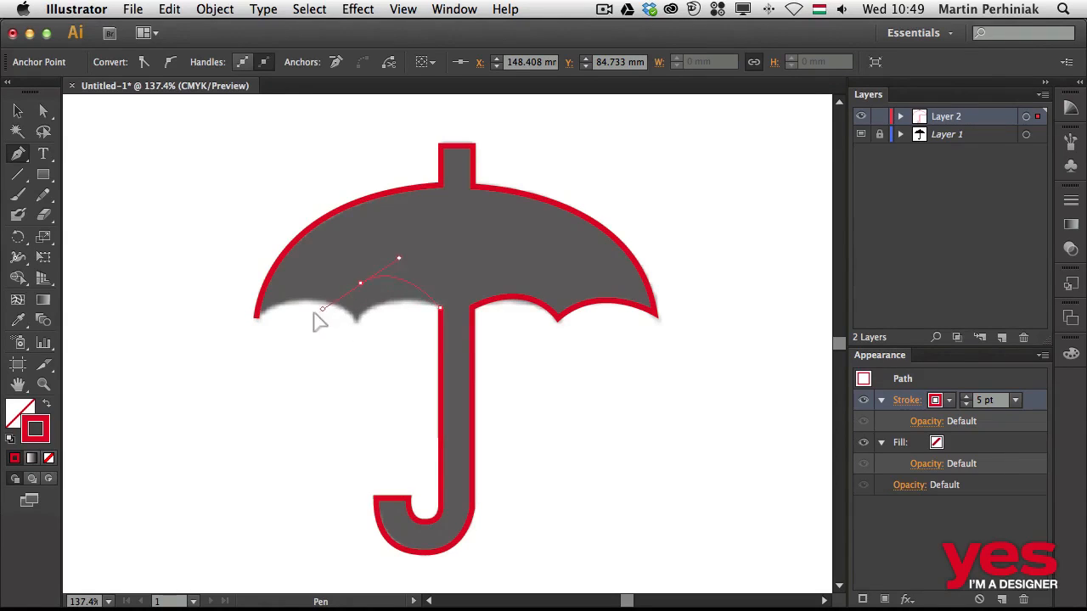
drag(309, 353, 315, 357)
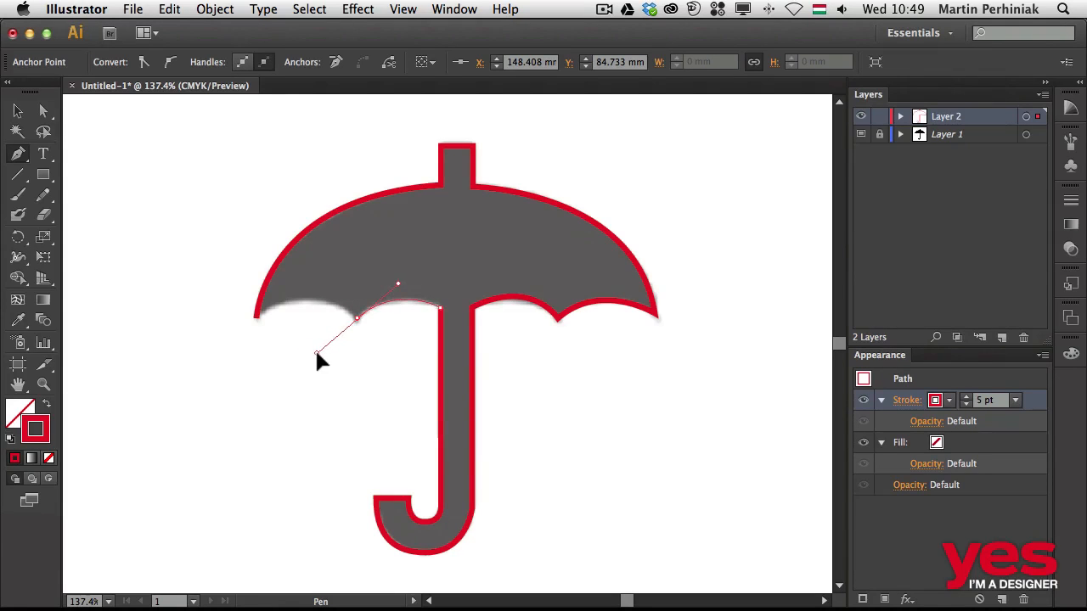
click(357, 319)
click(257, 319)
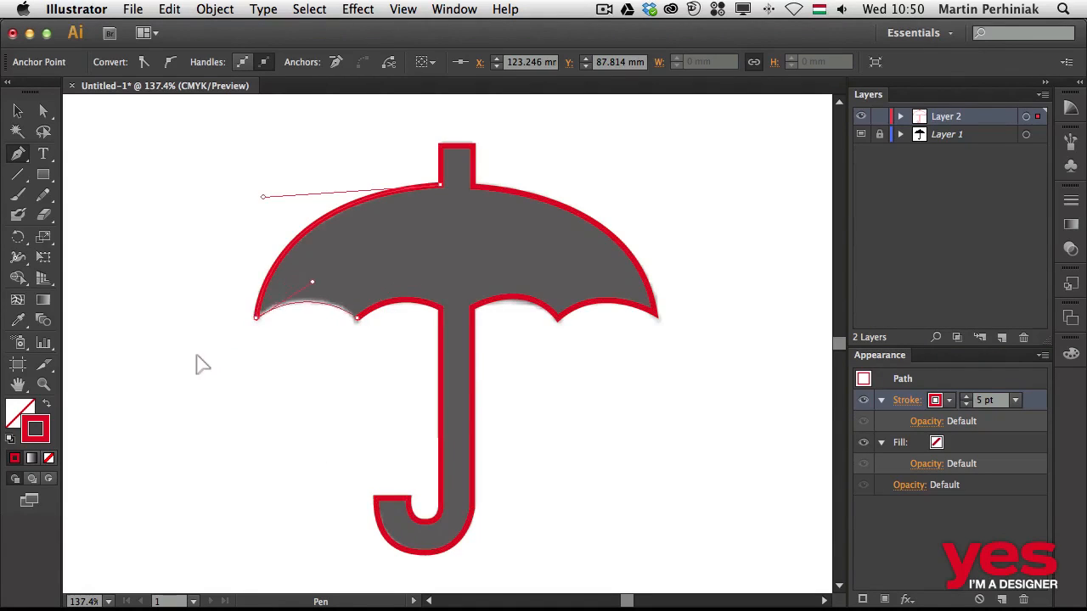
key(super)
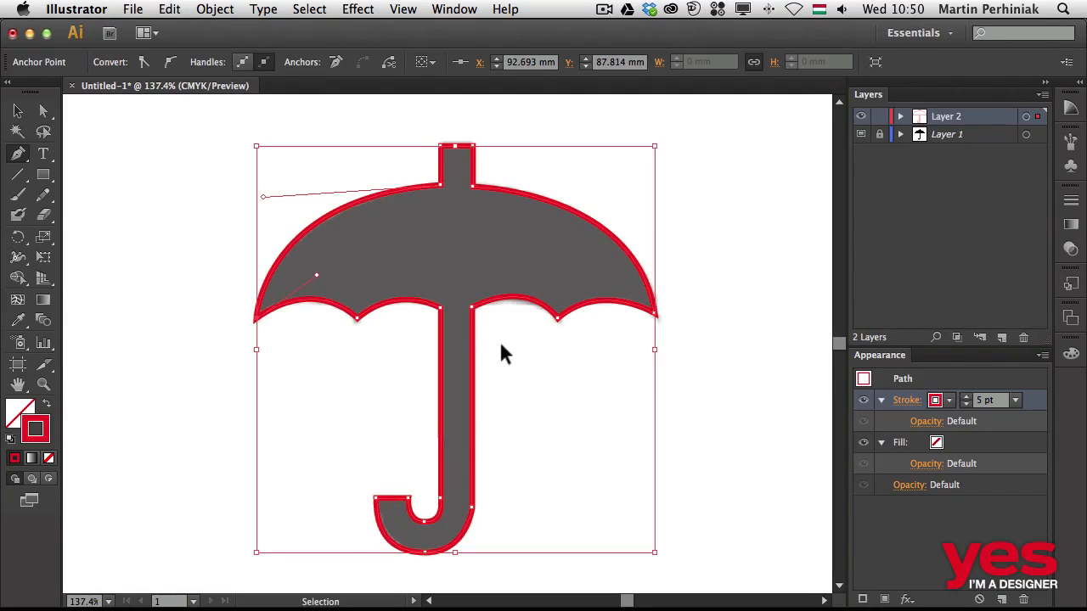
key(super+minus)
key(super+minus)
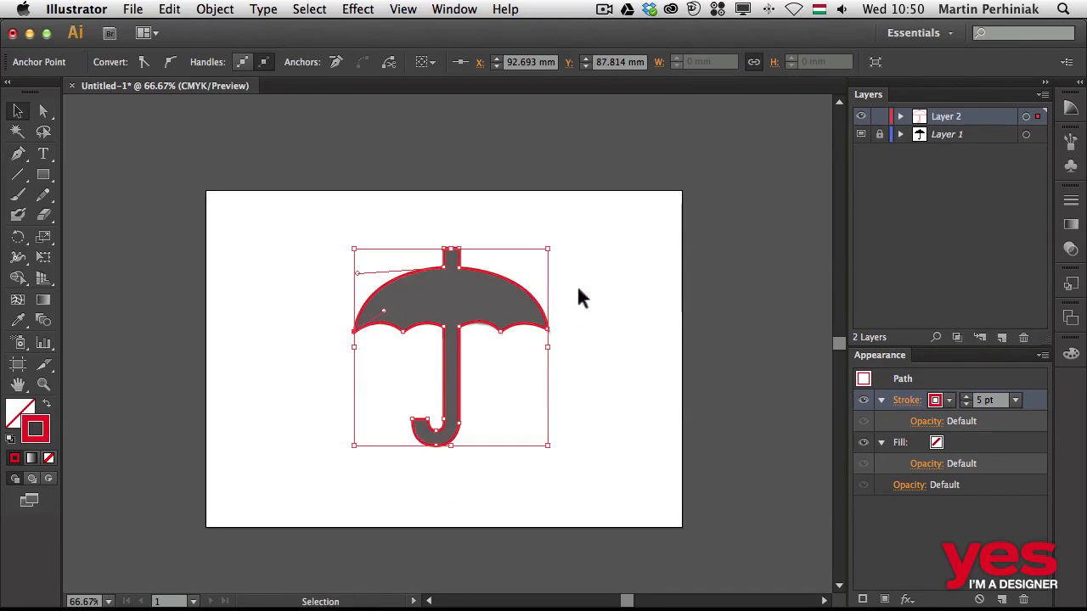
click(641, 325)
Bring 06 combine shape.jpg from Adobe Bridge into the Illustrator document and position it beside the artboard, right of the umbrella
key(super+Tab)
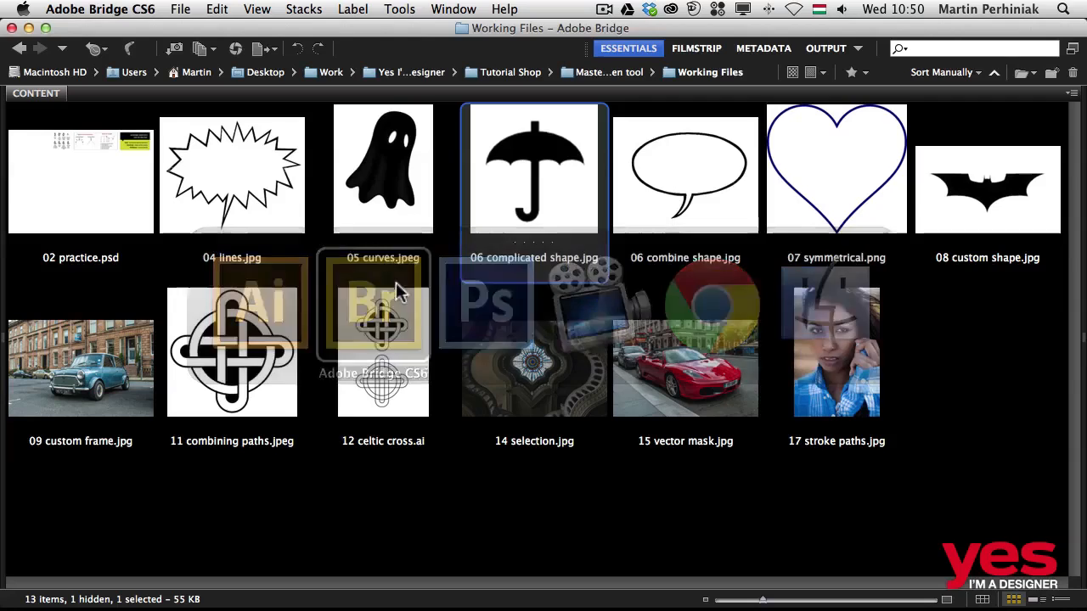
drag(666, 193, 738, 329)
key(super+Tab)
drag(728, 243, 425, 253)
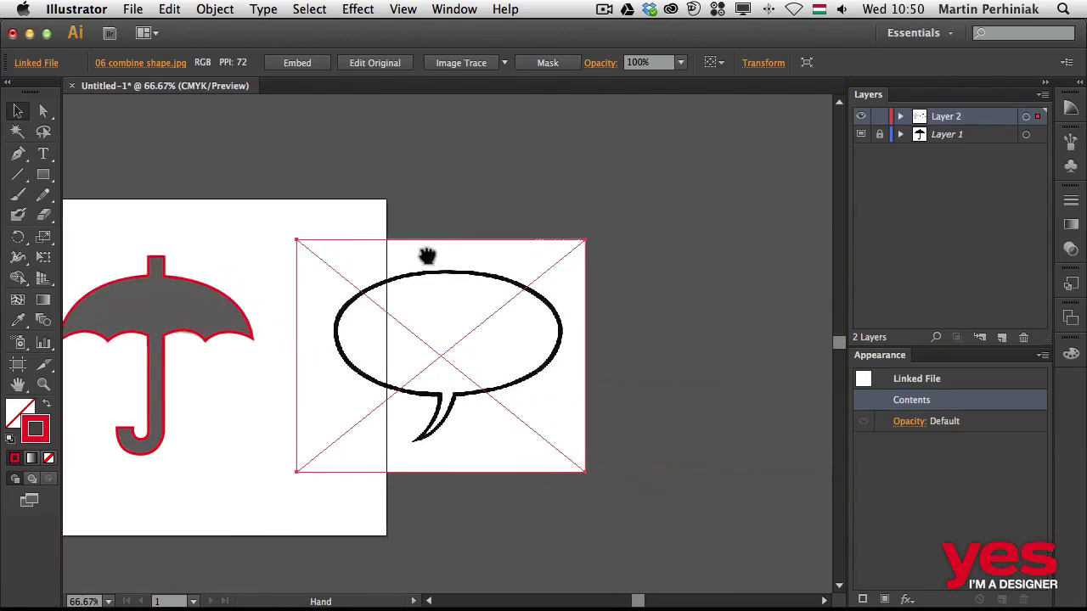
drag(448, 303, 595, 290)
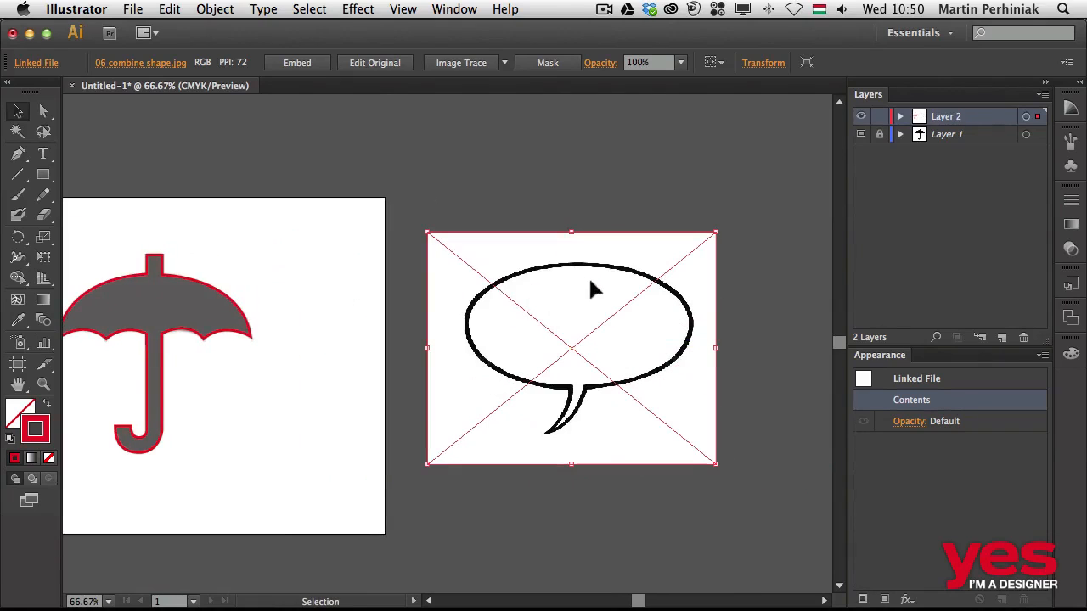
click(474, 206)
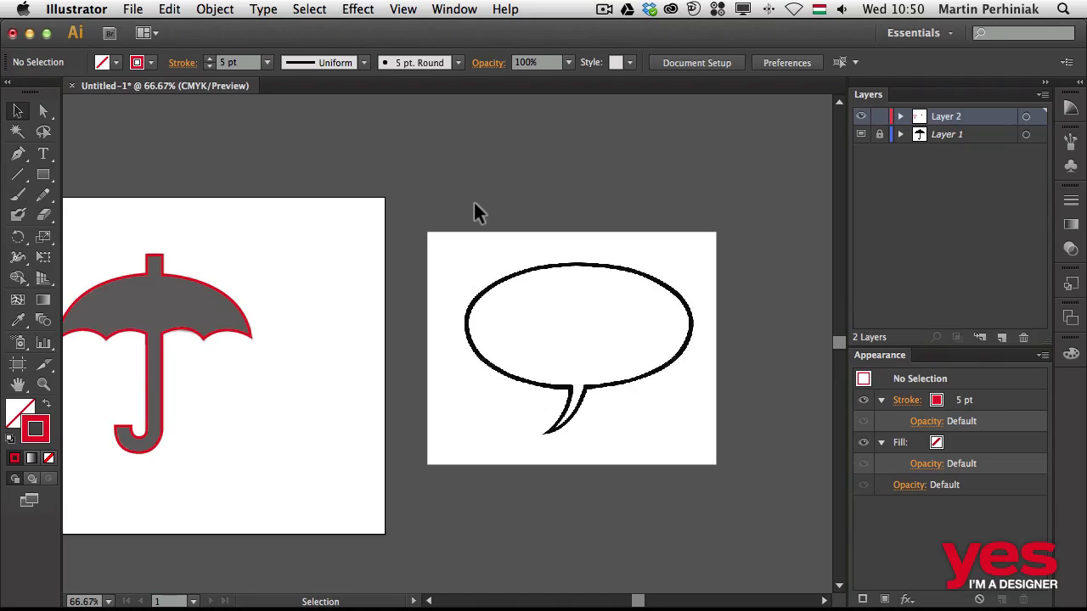
key(super+Tab)
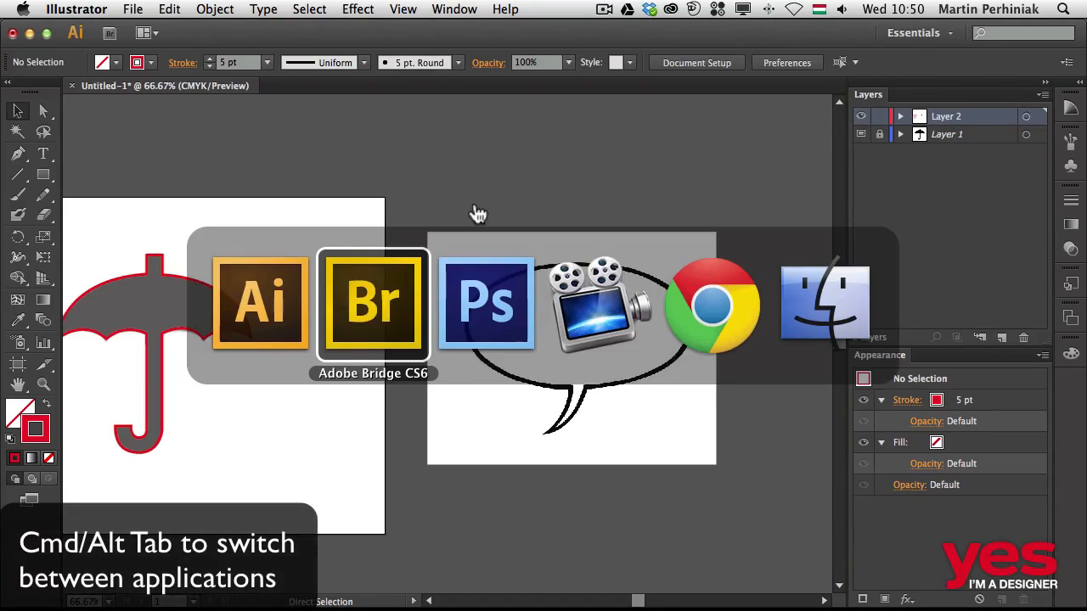
key(super+Tab)
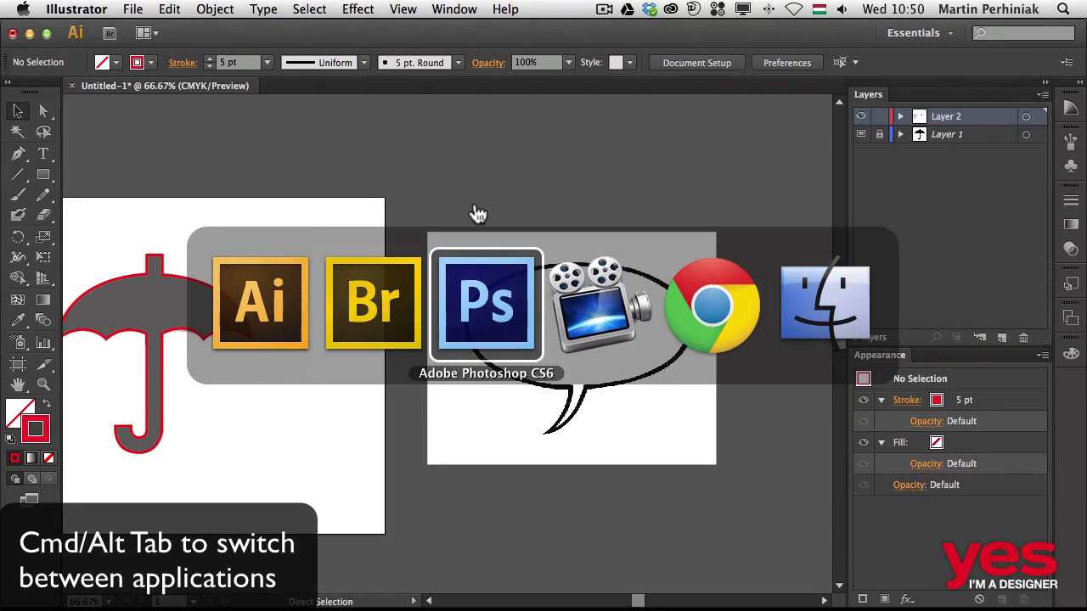
key(super+Tab)
key(super+Tab)
key(super+Tab)
key(super+Tab)
key(super+Tab)
key(super+Tab)
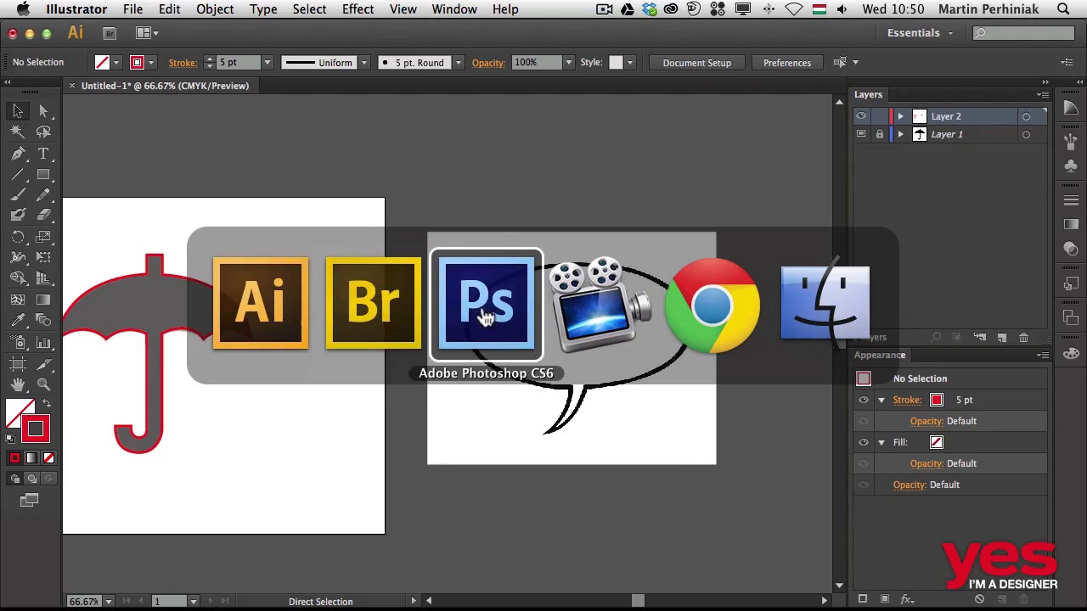
key(super+Tab)
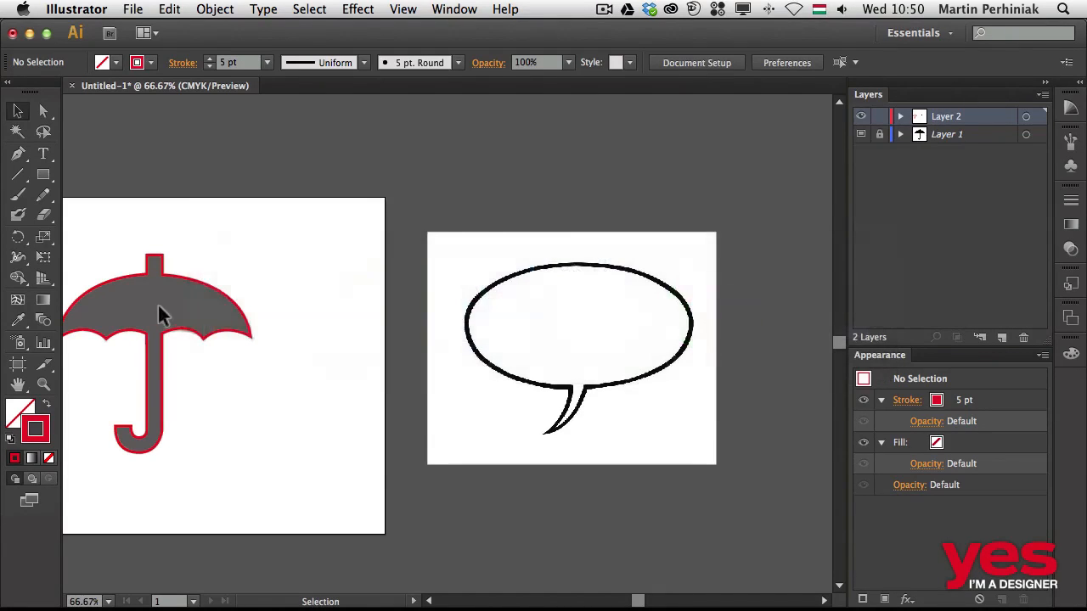
Add a new layer and move the placed speech bubble image onto it
click(438, 268)
scroll(374, 255, right, 5)
scroll(374, 255, up, 1)
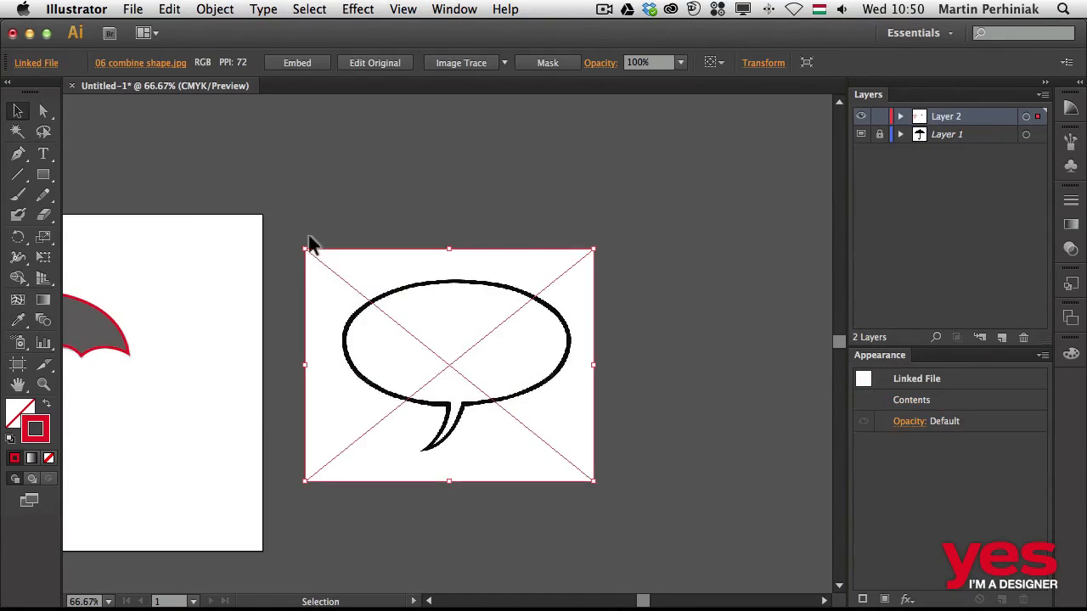
click(288, 235)
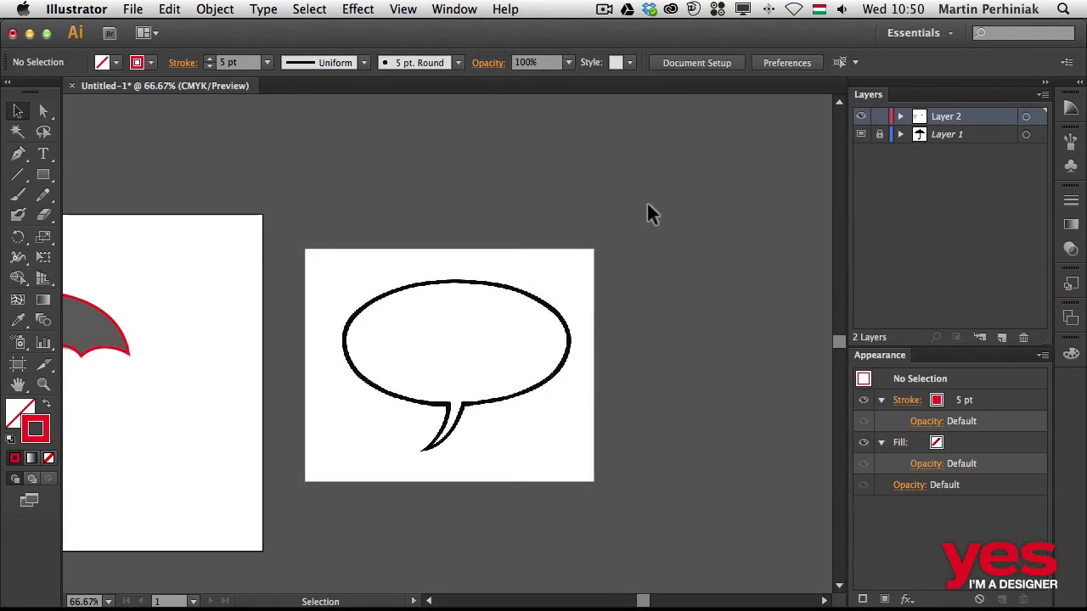
click(1005, 339)
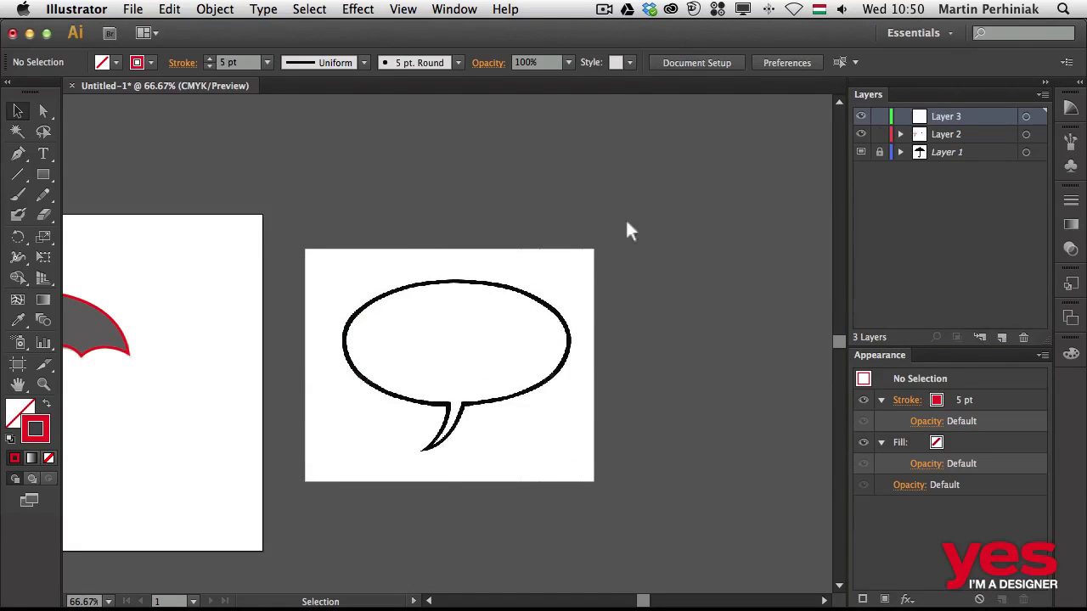
click(562, 274)
drag(1037, 125, 1038, 117)
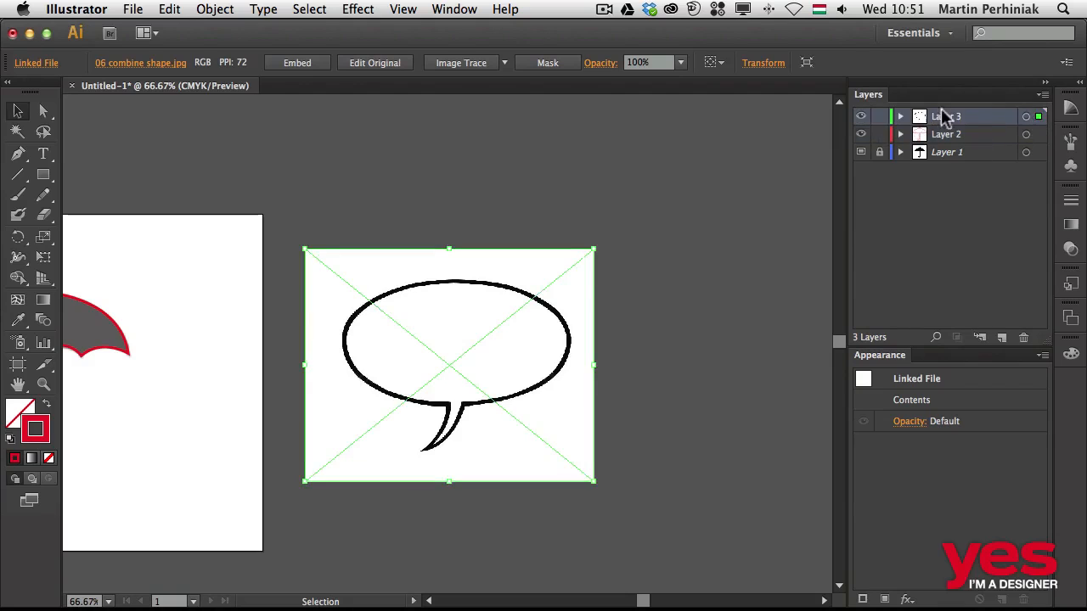
Turn the speech bubble image's layer into a template layer and add a new layer above it
double_click(975, 117)
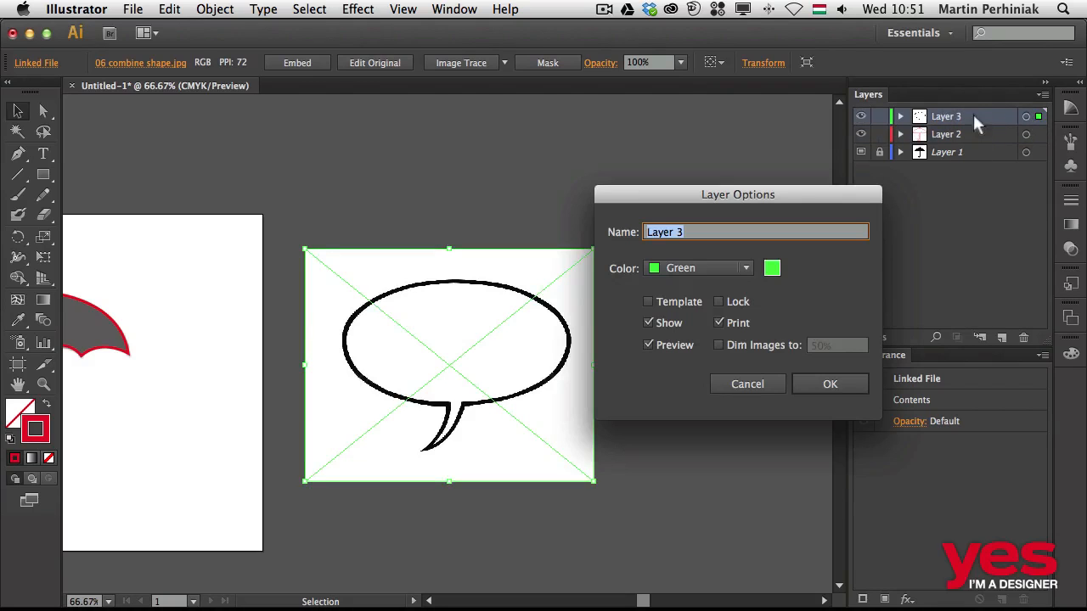
click(689, 304)
click(819, 387)
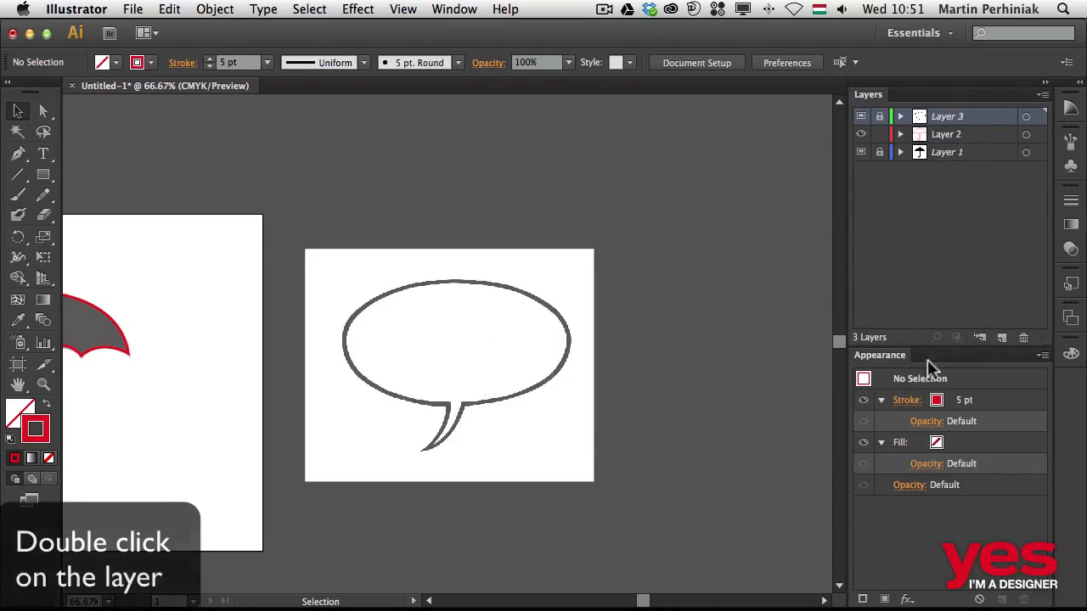
click(1002, 337)
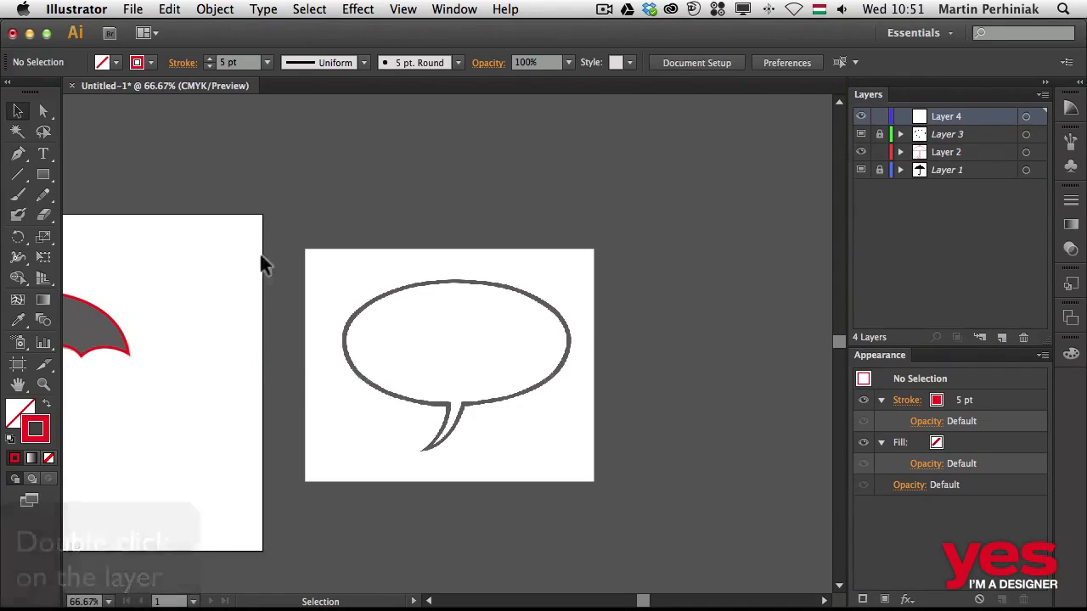
Trace the speech bubble's curved tail with the Pen tool as a closed path, extending its flat upper end inside the bubble
key(z)
drag(270, 214, 663, 482)
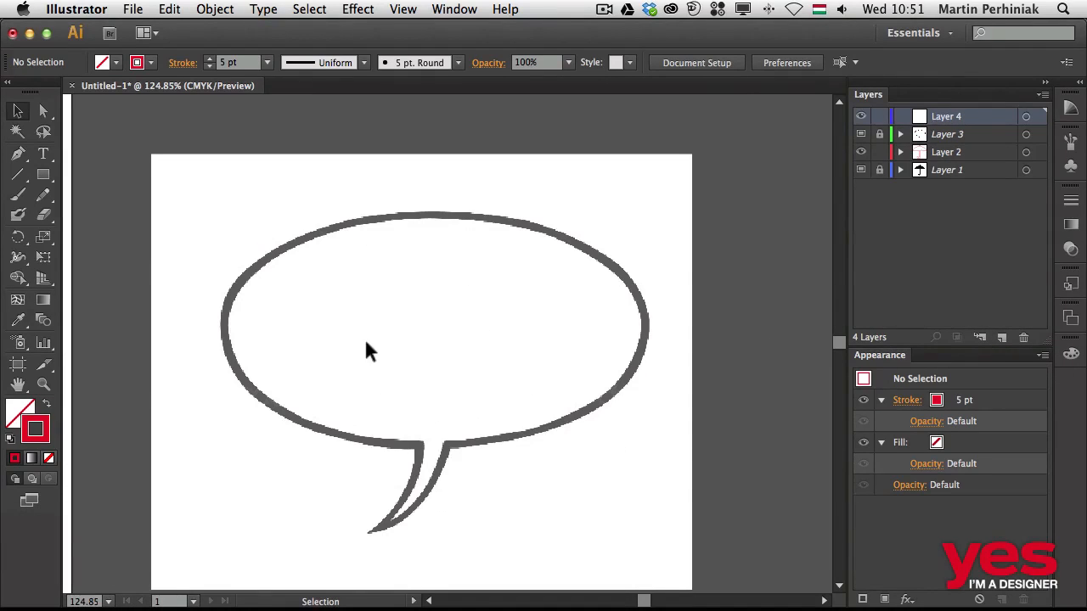
key(p)
drag(425, 455, 418, 403)
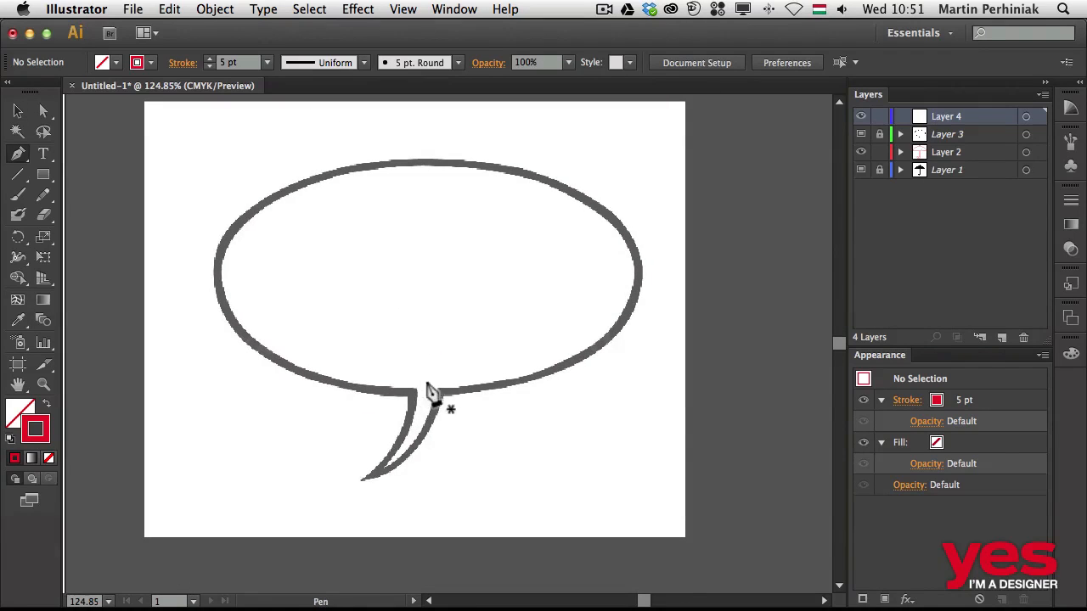
click(364, 480)
drag(413, 360, 405, 273)
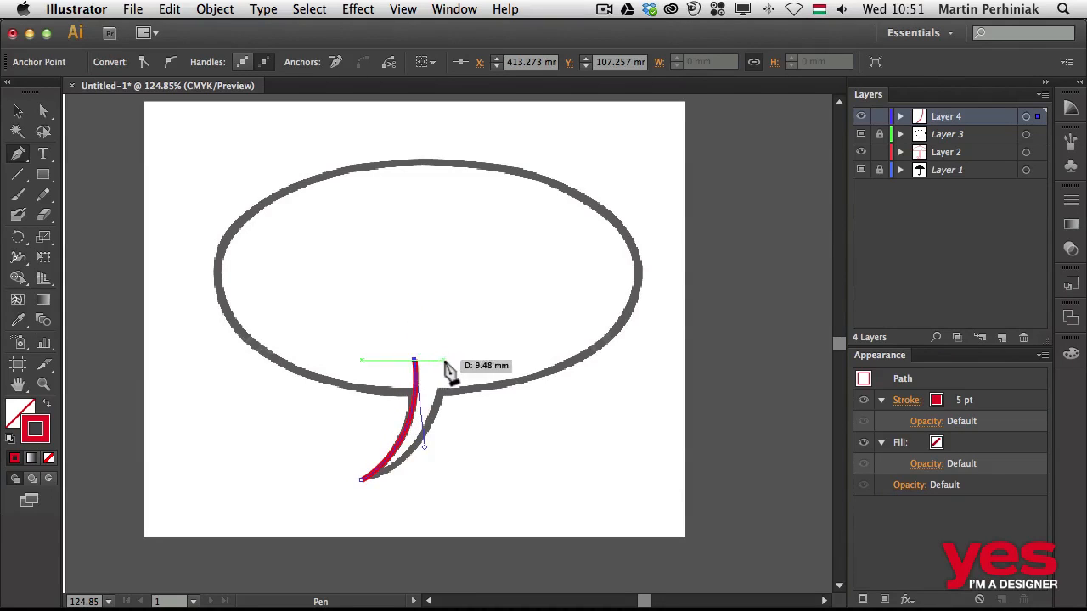
click(444, 359)
drag(360, 480, 280, 496)
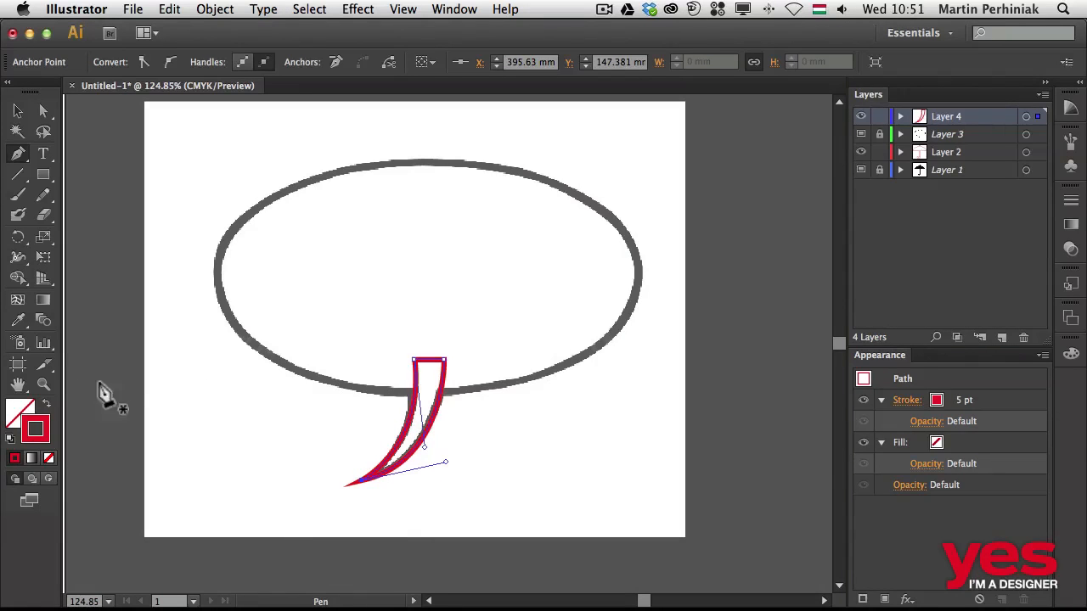
Draw an ellipse over the speech bubble's oval outline in the template, overlapping the tail, and deselect it
key(l)
click(43, 174)
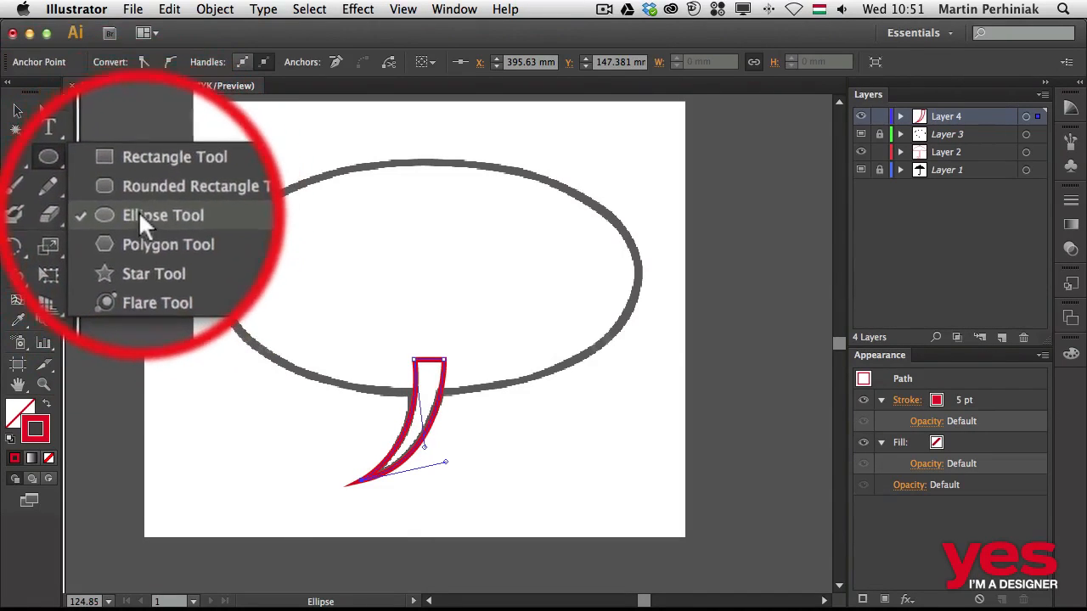
click(107, 213)
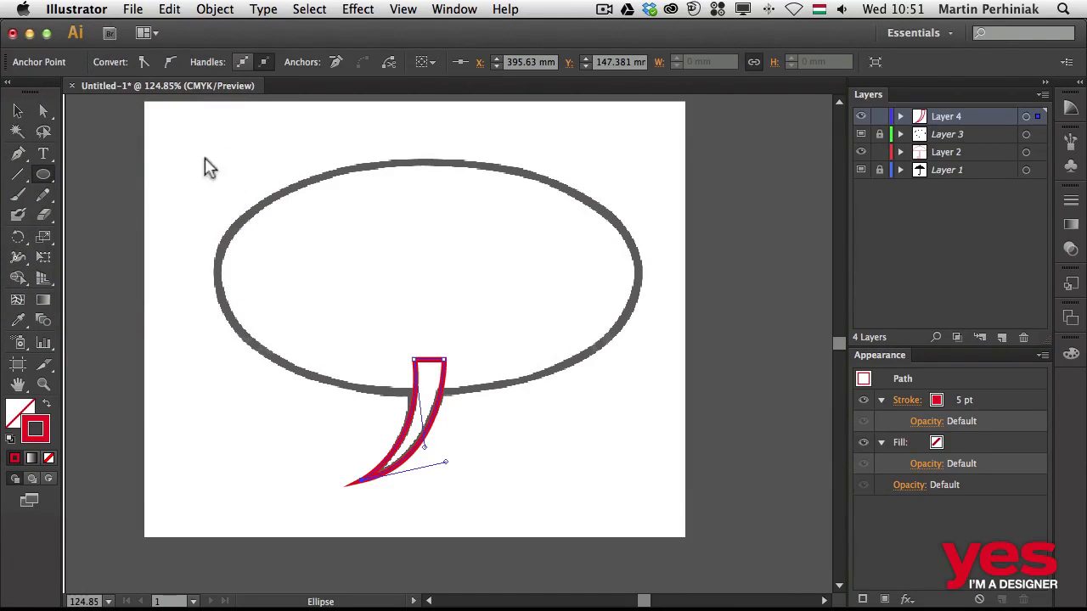
drag(206, 160, 632, 388)
drag(632, 395, 635, 393)
key(a)
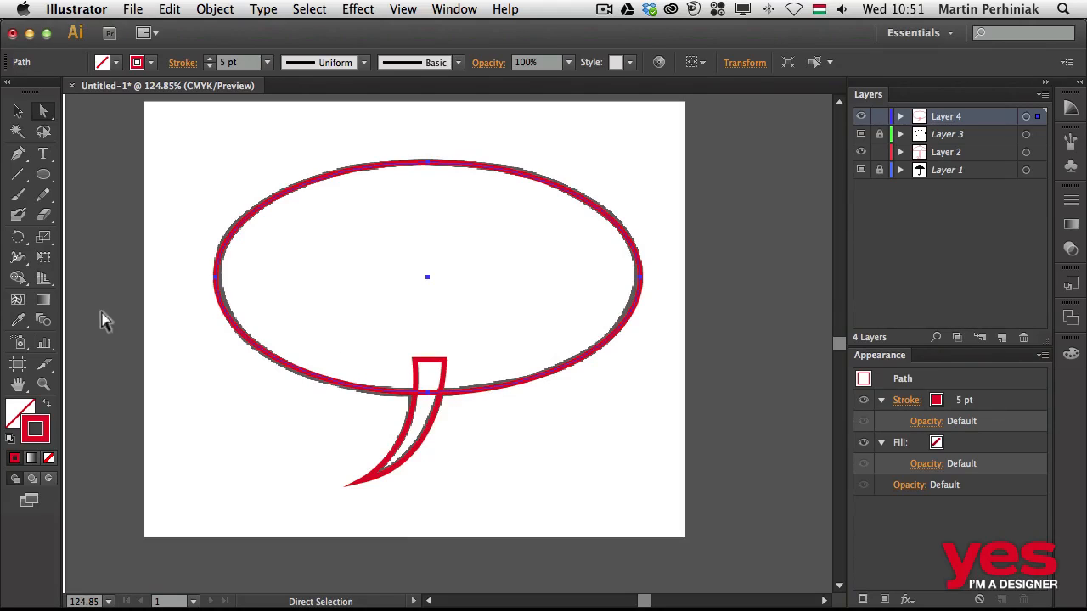
click(18, 111)
click(180, 202)
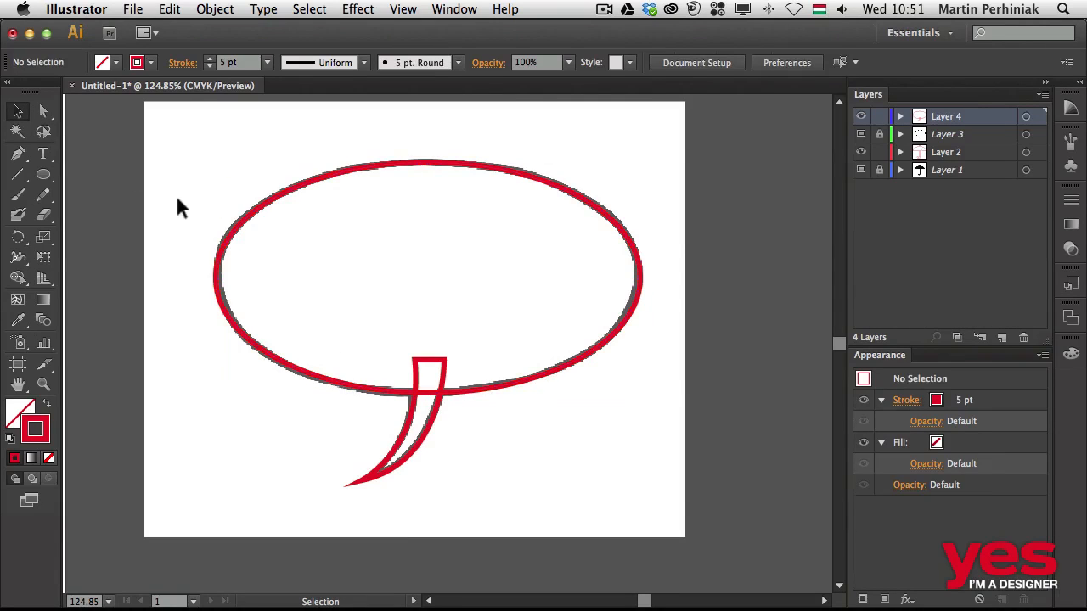
Select the ellipse and the tail, merge them into one speech bubble outline with the Shape Builder tool, and deselect it
drag(192, 154, 626, 455)
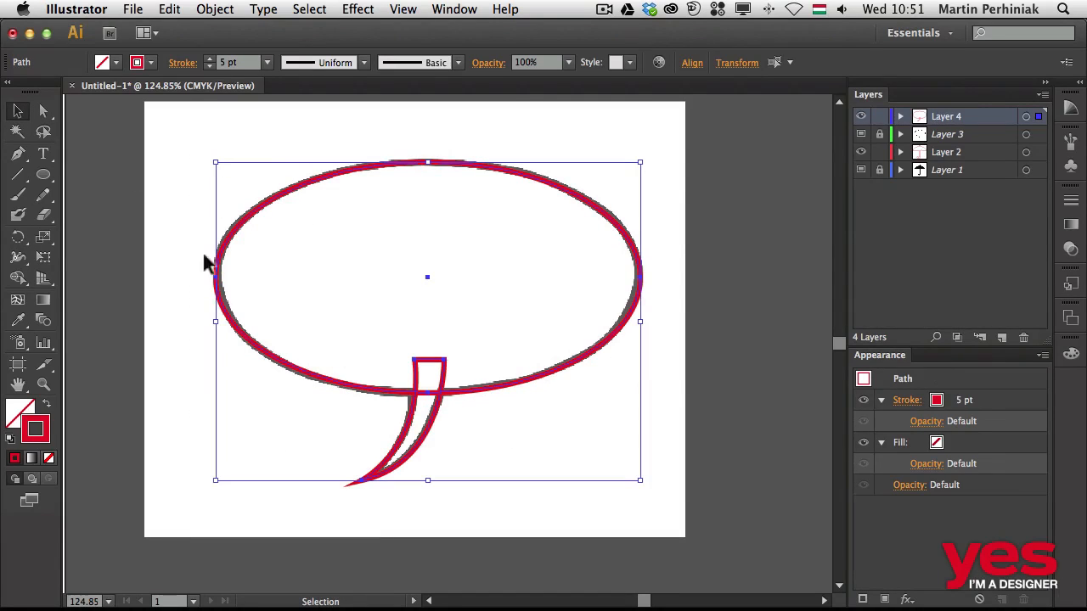
click(18, 278)
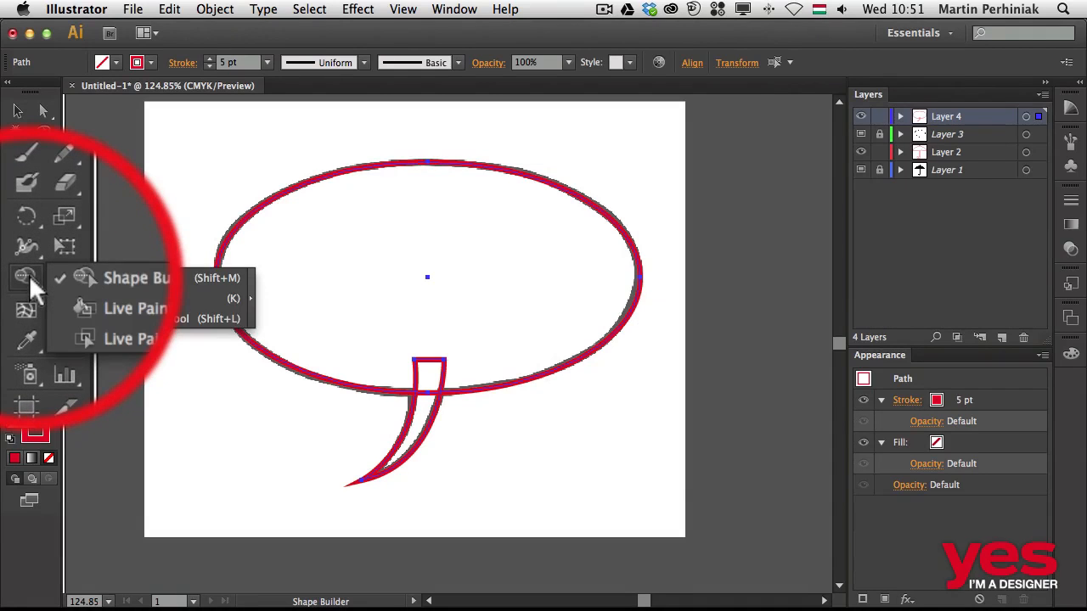
click(94, 280)
drag(432, 333, 417, 430)
key(a)
click(574, 432)
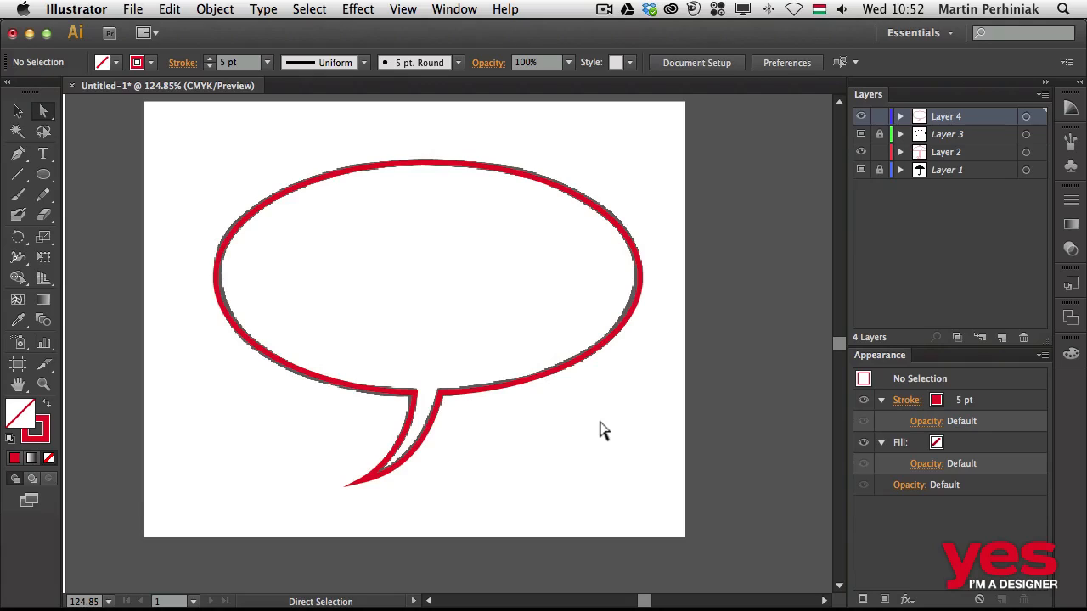
key(super+minus)
key(super+minus)
key(super+minus)
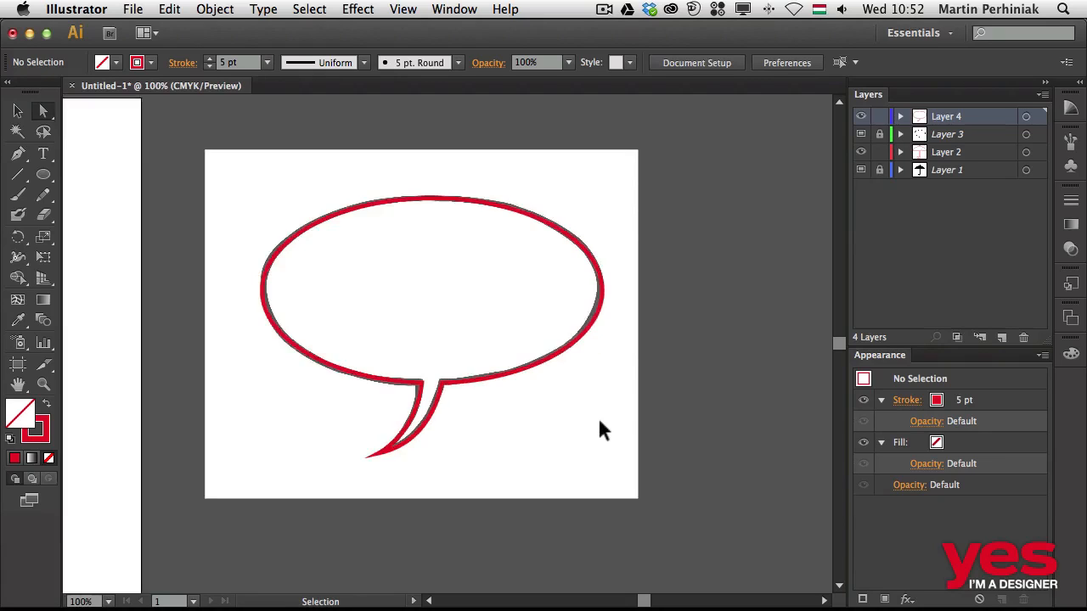
key(space)
drag(299, 298, 470, 339)
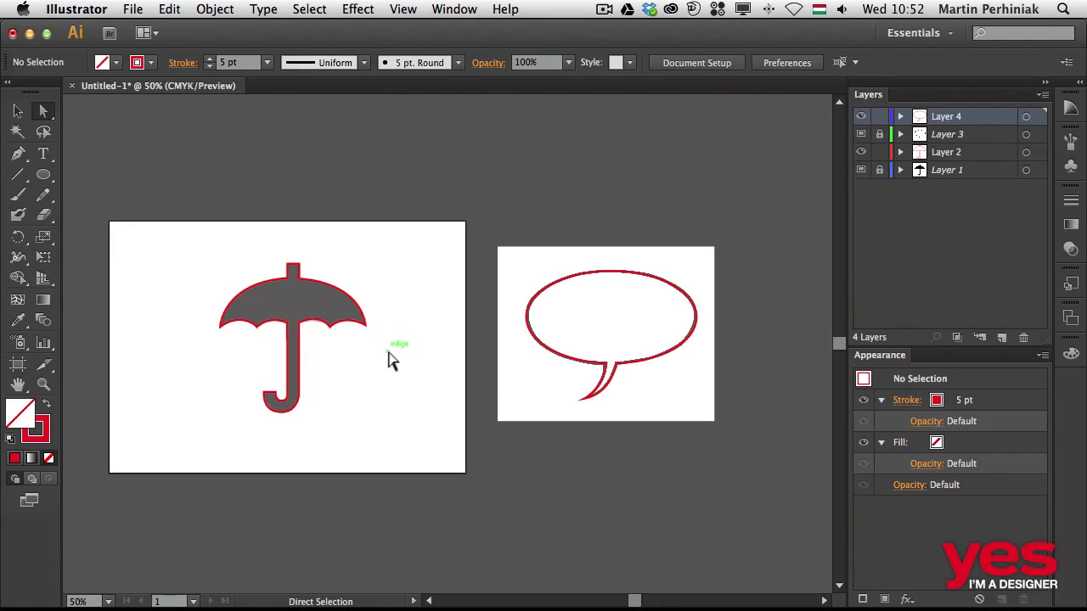